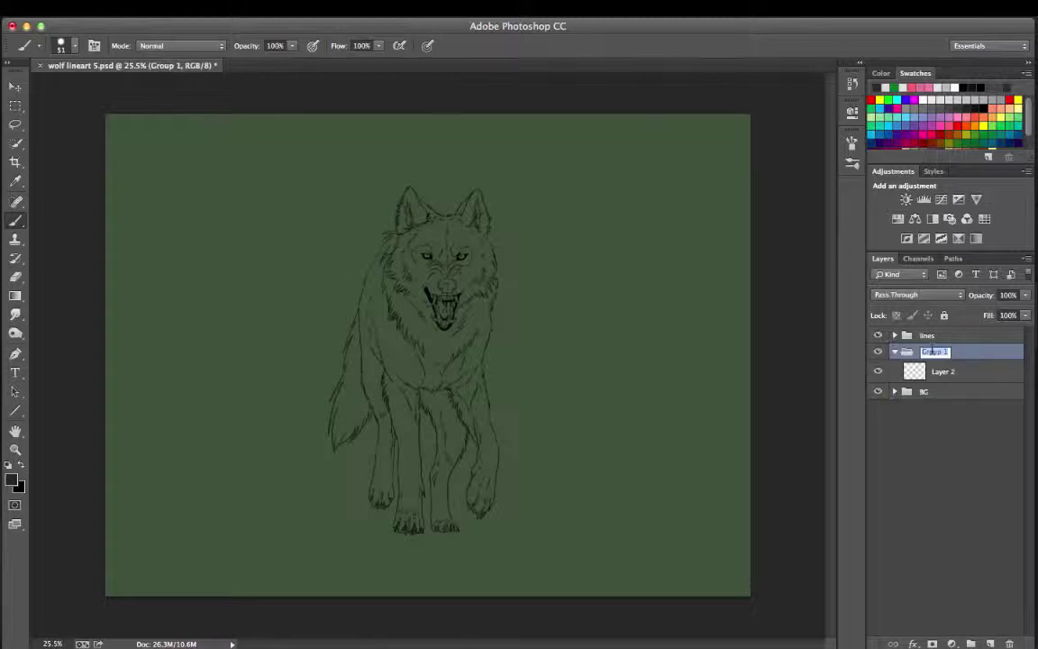
- Rename the group to 'head' and paint the wolf's nose dark grey
{"action": "type", "text": "head"}
{"action": "key", "text": "Return"}
{"action": "double_click", "coordinate": [945, 370]}
{"action": "type", "text": "nose"}
{"action": "scroll", "coordinate": [439, 236], "scroll_direction": "up", "scroll_amount": 10}
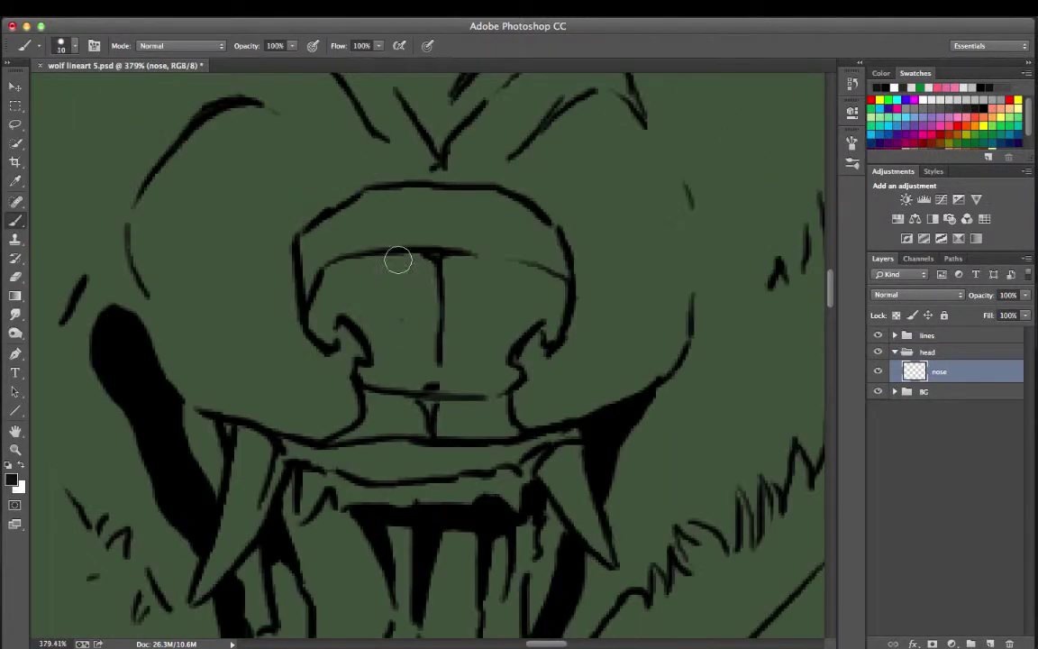
{"action": "mouse_move", "coordinate": [398, 257]}
{"action": "left_mouse_down"}
{"action": "mouse_move", "coordinate": [364, 210]}
{"action": "mouse_move", "coordinate": [328, 323]}
{"action": "mouse_move", "coordinate": [494, 359]}
{"action": "mouse_move", "coordinate": [485, 244]}
{"action": "left_mouse_up"}
- Add a 'white on nose' layer clipped to the nose and paint a white highlight
{"action": "key", "text": "ctrl+shift+n"}
{"action": "type", "text": "white on nose"}
{"action": "key", "text": "Return"}
{"action": "left_click", "coordinate": [940, 377], "text": "alt"}
{"action": "key", "text": "l"}
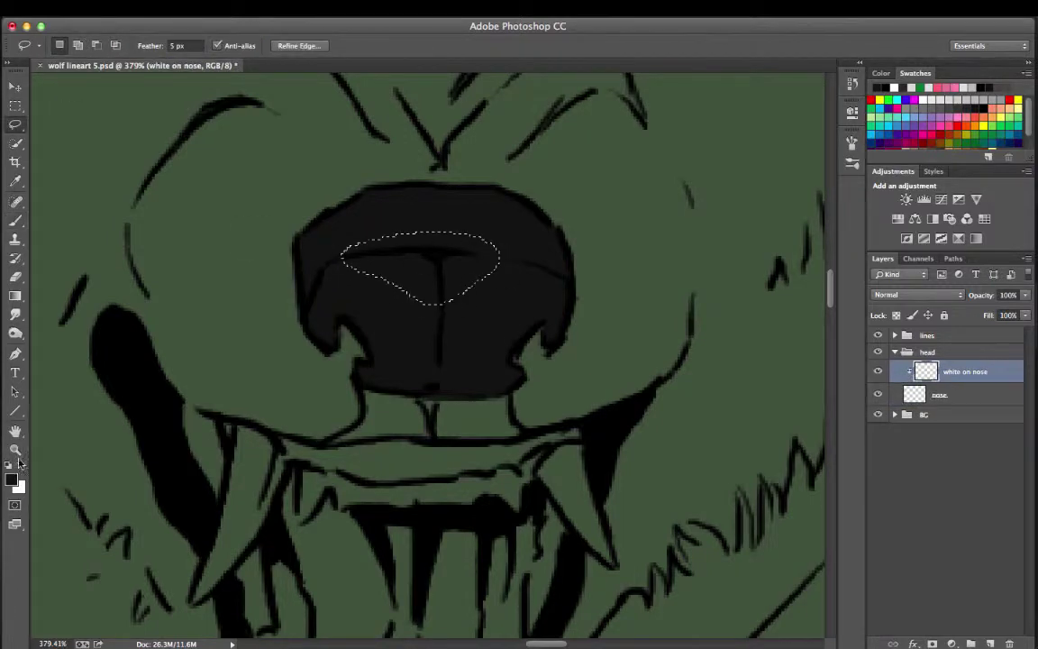
{"action": "key", "text": "b"}
{"action": "key", "text": "x"}
{"action": "left_click_drag", "start_coordinate": [352, 320], "coordinate": [440, 231]}
- Soften the highlight with Gaussian Blur 3.7 and add a new layer for the teeth
{"action": "key", "text": "ctrl+d"}
{"action": "key", "text": "ctrl+alt+f"}
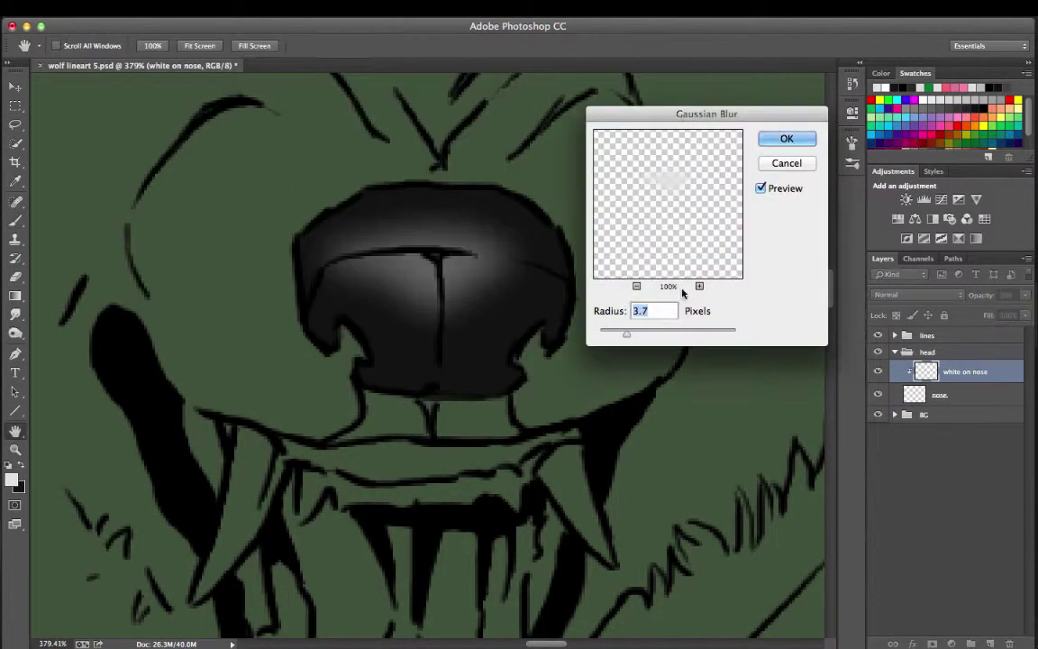
{"action": "key", "text": "Return"}
{"action": "left_click", "coordinate": [957, 395]}
{"action": "left_click", "coordinate": [988, 644], "text": "ctrl"}
- Create a 'teeth' layer and paint the fangs light grey
{"action": "double_click", "coordinate": [940, 417]}
{"action": "type", "text": "teeth"}
{"action": "left_click", "coordinate": [11, 479]}
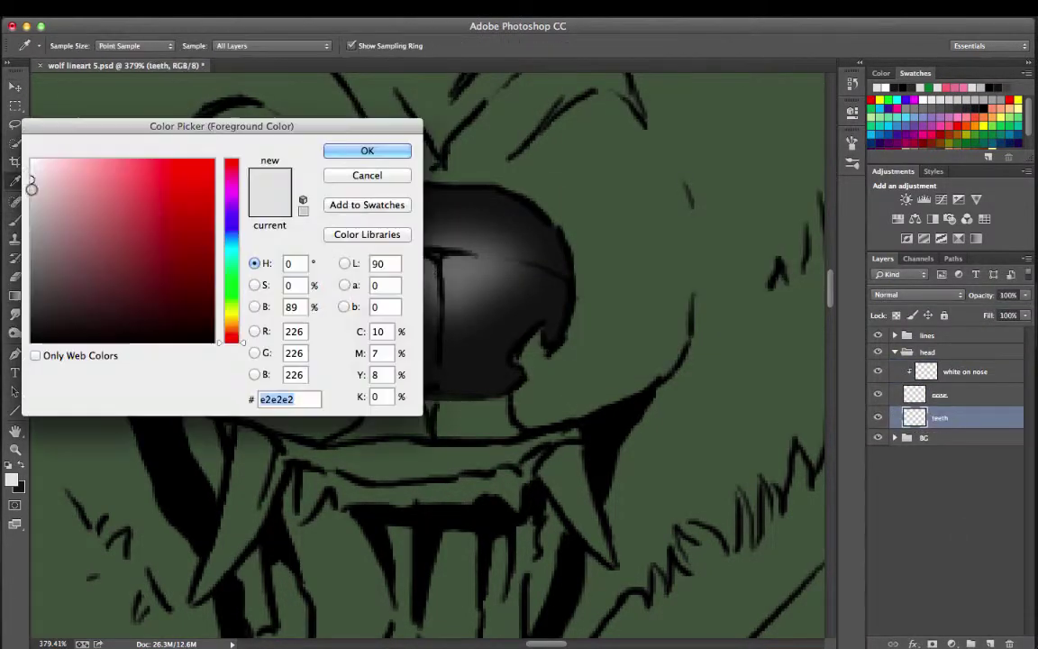
{"action": "key", "text": "Return"}
{"action": "key", "text": "b"}
{"action": "scroll", "coordinate": [423, 360], "scroll_direction": "down", "scroll_amount": 5}
{"action": "left_click_drag", "start_coordinate": [563, 206], "coordinate": [584, 273]}
{"action": "mouse_move", "coordinate": [242, 196]}
{"action": "left_mouse_down"}
{"action": "mouse_move", "coordinate": [267, 236]}
{"action": "mouse_move", "coordinate": [447, 248]}
{"action": "left_mouse_up"}
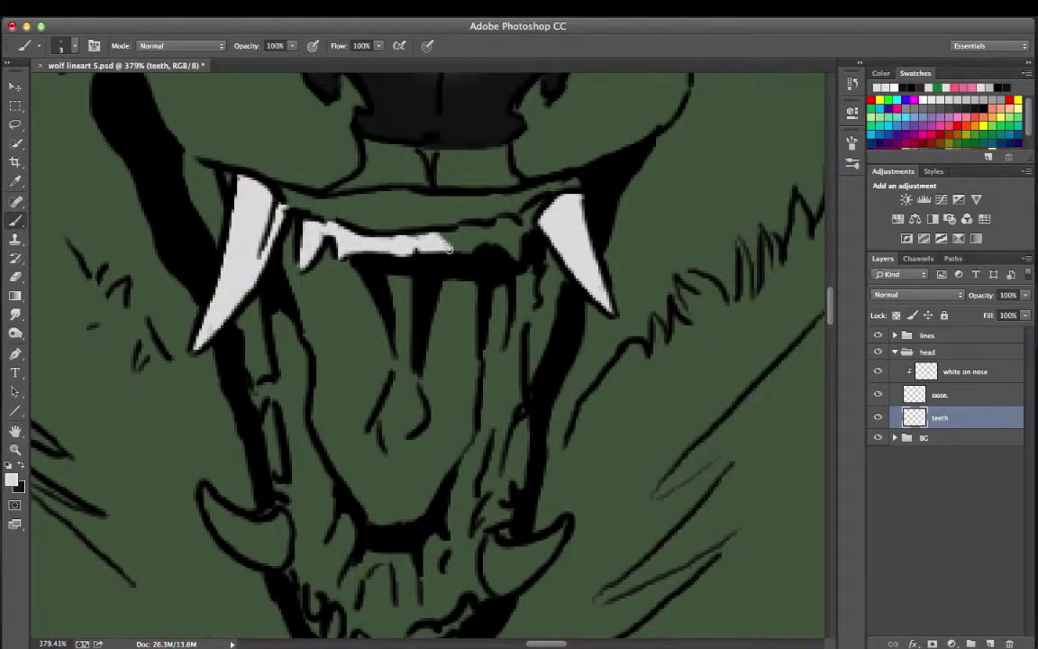
{"action": "scroll", "coordinate": [520, 256], "scroll_direction": "down", "scroll_amount": 3}
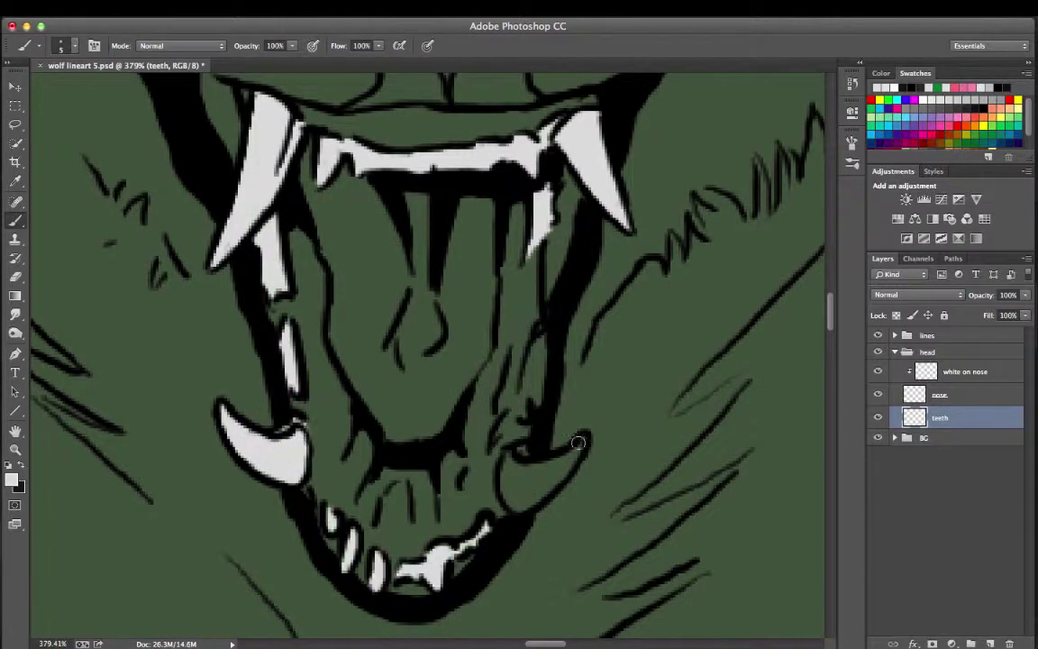
{"action": "left_click_drag", "start_coordinate": [577, 443], "coordinate": [553, 468]}
- Paint pink gums along both jaws and erase the overspill
{"action": "left_click", "coordinate": [11, 479]}
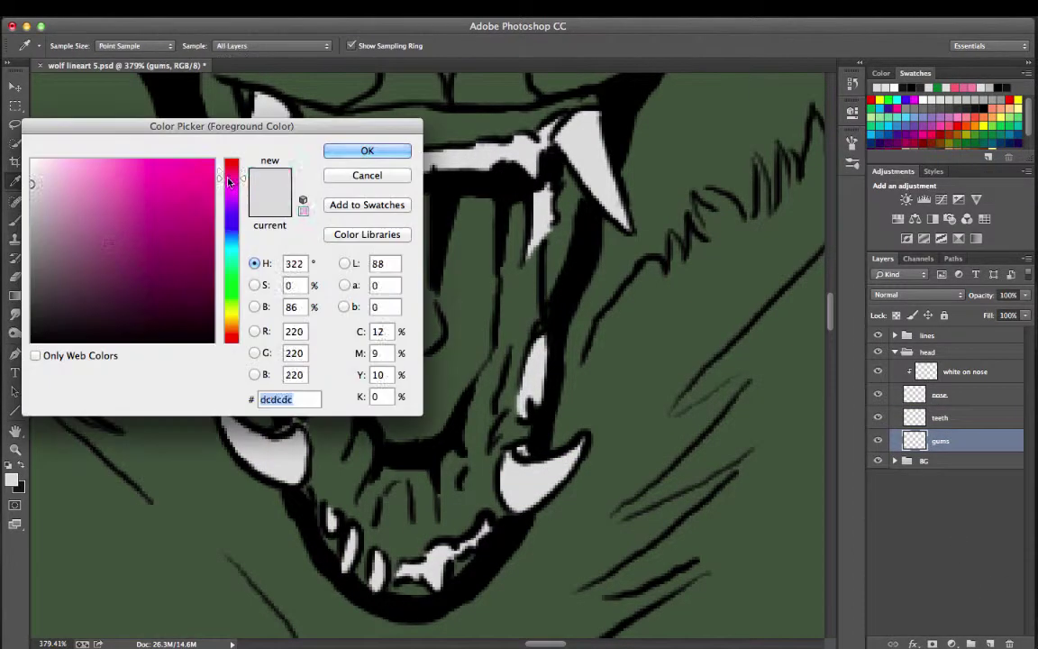
{"action": "left_click", "coordinate": [381, 150]}
{"action": "mouse_move", "coordinate": [293, 239]}
{"action": "left_mouse_down"}
{"action": "mouse_move", "coordinate": [311, 437]}
{"action": "mouse_move", "coordinate": [396, 577]}
{"action": "left_mouse_up"}
{"action": "mouse_move", "coordinate": [270, 99]}
{"action": "left_mouse_down"}
{"action": "mouse_move", "coordinate": [419, 126]}
{"action": "mouse_move", "coordinate": [504, 126]}
{"action": "left_mouse_up"}
{"action": "scroll", "coordinate": [836, 316], "scroll_direction": "up", "scroll_amount": 2}
{"action": "left_click_drag", "start_coordinate": [521, 184], "coordinate": [423, 513]}
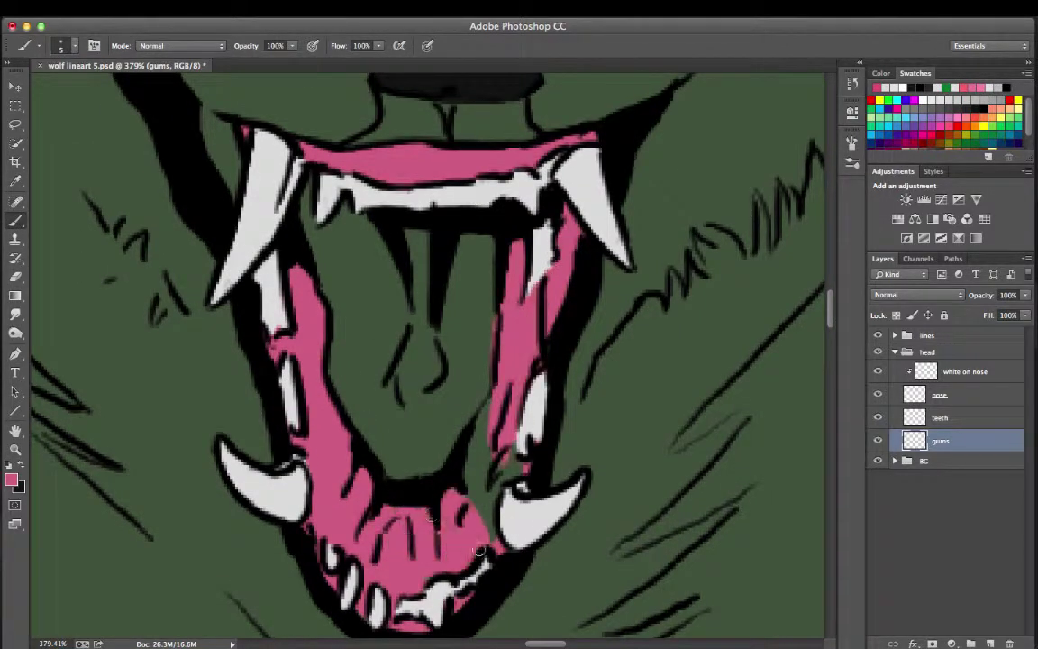
{"action": "left_click_drag", "start_coordinate": [202, 99], "coordinate": [212, 171]}
{"action": "key", "text": "e"}
- Add a 'tongue' layer below the gums and paint the tongue red
{"action": "left_click", "coordinate": [989, 643], "text": "ctrl"}
{"action": "double_click", "coordinate": [942, 463]}
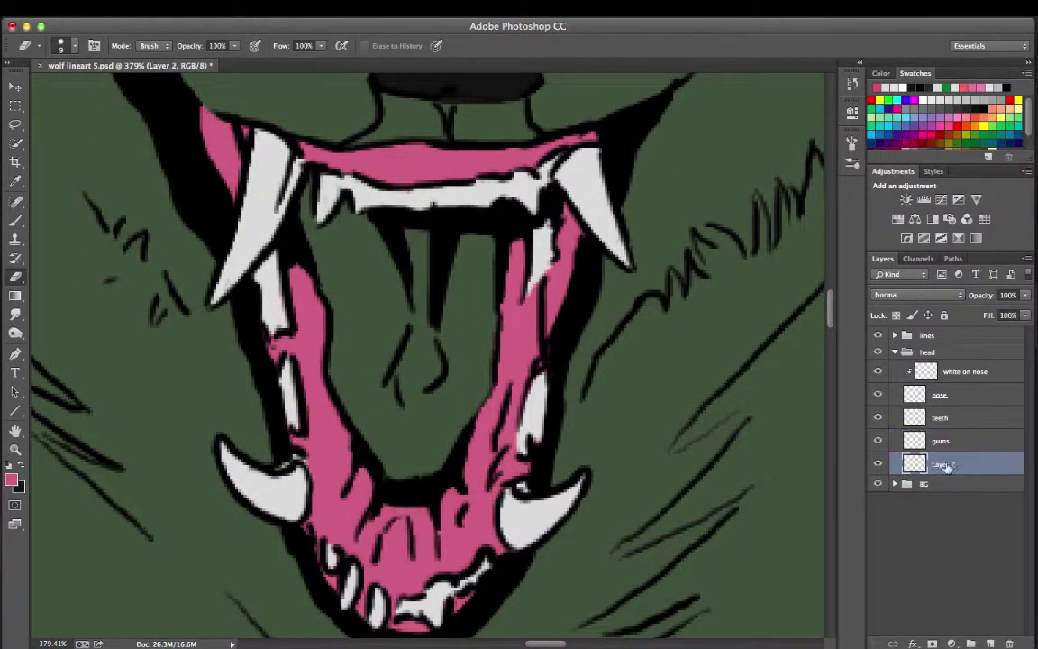
{"action": "type", "text": "tongue"}
{"action": "left_click", "coordinate": [10, 478]}
{"action": "left_click", "coordinate": [378, 149]}
{"action": "left_click_drag", "start_coordinate": [338, 270], "coordinate": [456, 338]}
- Fill the gap at the nose's lower right with black on the nose layer
{"action": "key", "text": "ctrl+0"}
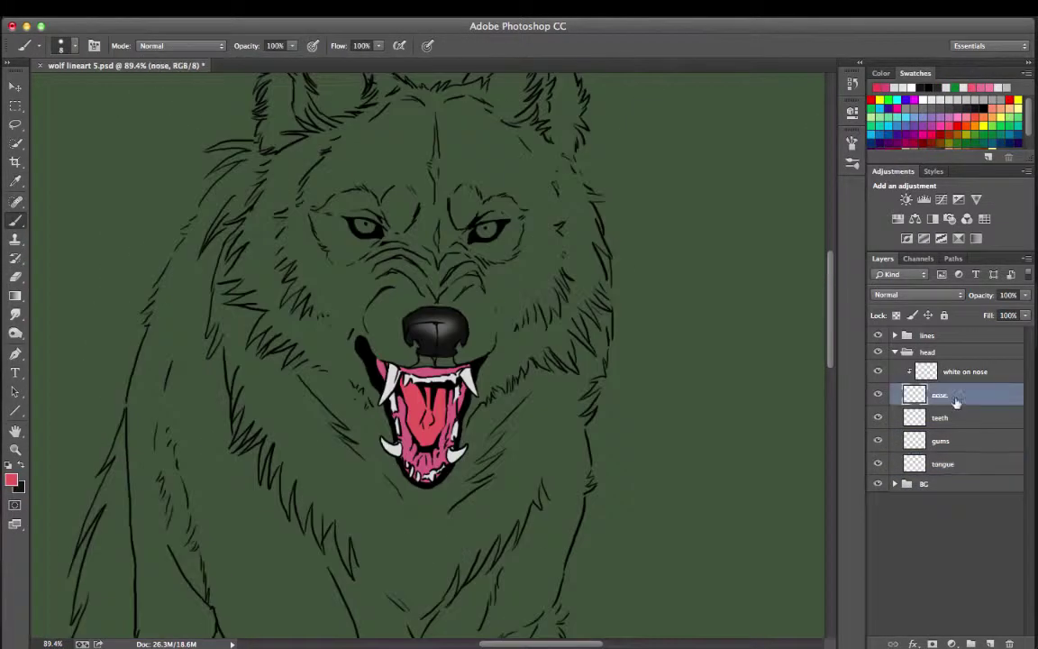
{"action": "left_click", "coordinate": [940, 394]}
{"action": "left_click", "coordinate": [60, 45]}
{"action": "scroll", "coordinate": [429, 313], "scroll_direction": "up", "scroll_amount": 5}
{"action": "key", "text": "x"}
{"action": "left_click_drag", "start_coordinate": [541, 271], "coordinate": [588, 300]}
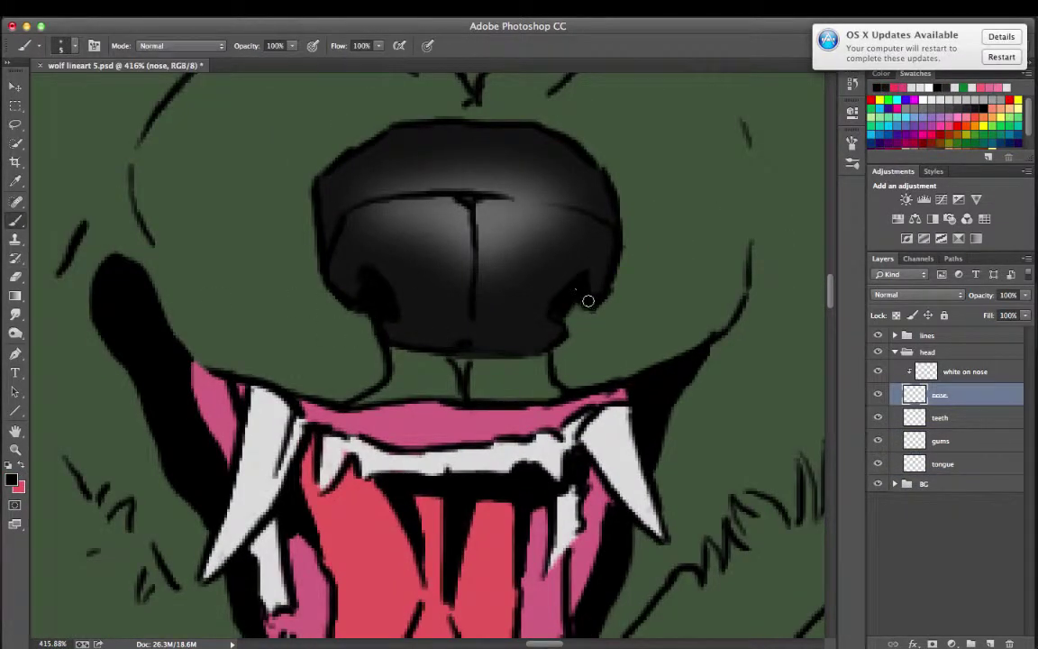
- Create an 'eyes' layer, paint the eyes green, then dodge and smudge them
{"action": "left_click", "coordinate": [989, 643]}
{"action": "double_click", "coordinate": [943, 371]}
{"action": "type", "text": "eyes"}
{"action": "left_click", "coordinate": [11, 479]}
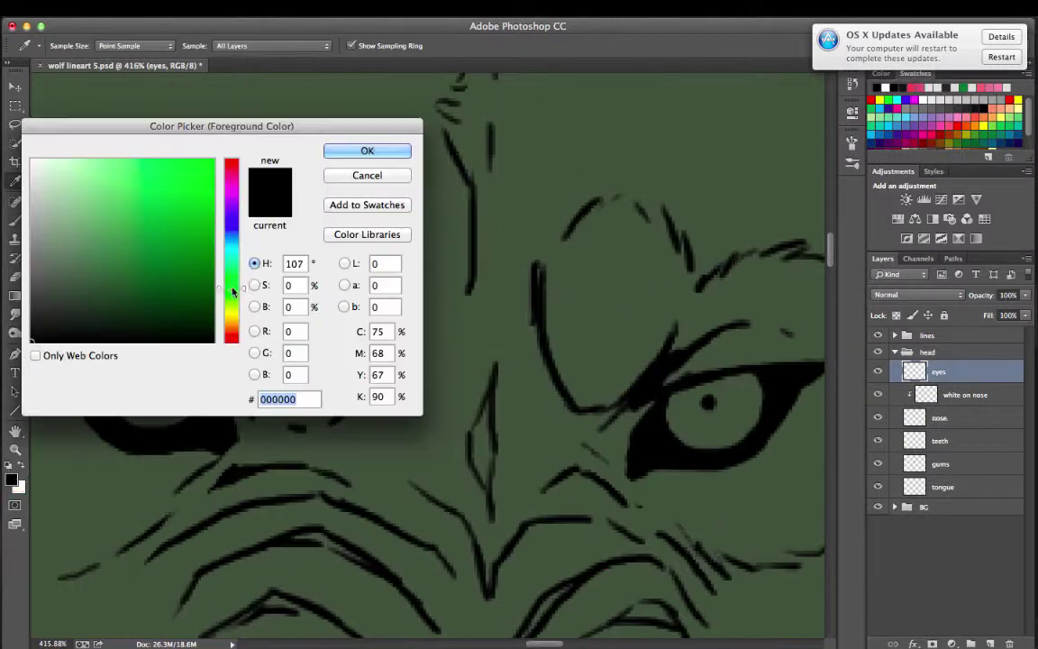
{"action": "left_click", "coordinate": [60, 45]}
{"action": "left_click_drag", "start_coordinate": [684, 405], "coordinate": [702, 439]}
{"action": "key", "text": "o"}
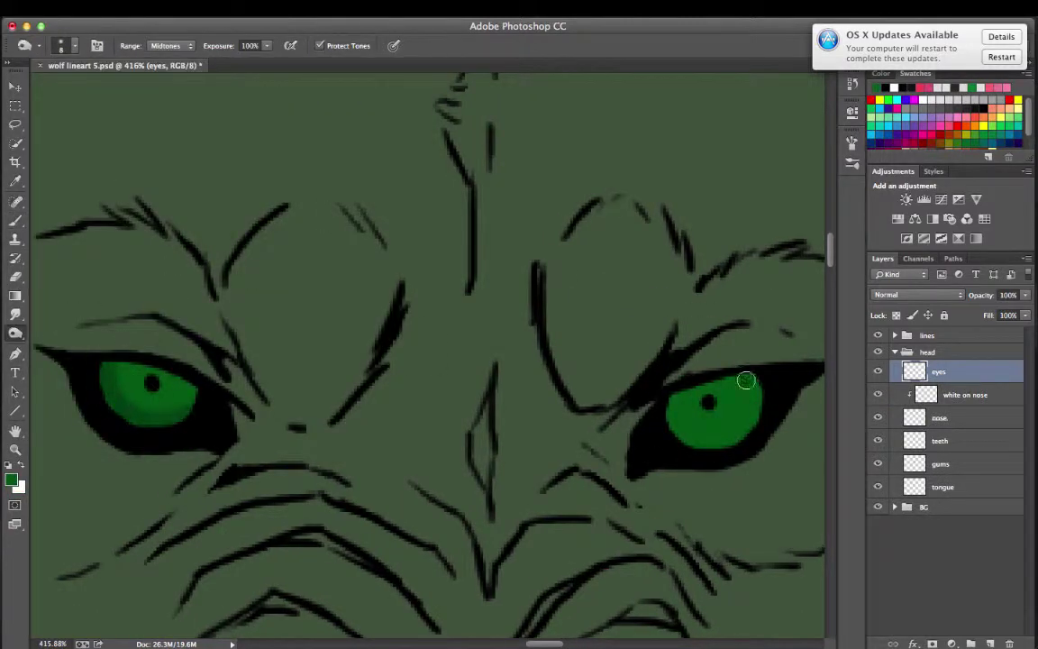
{"action": "key", "text": "r"}
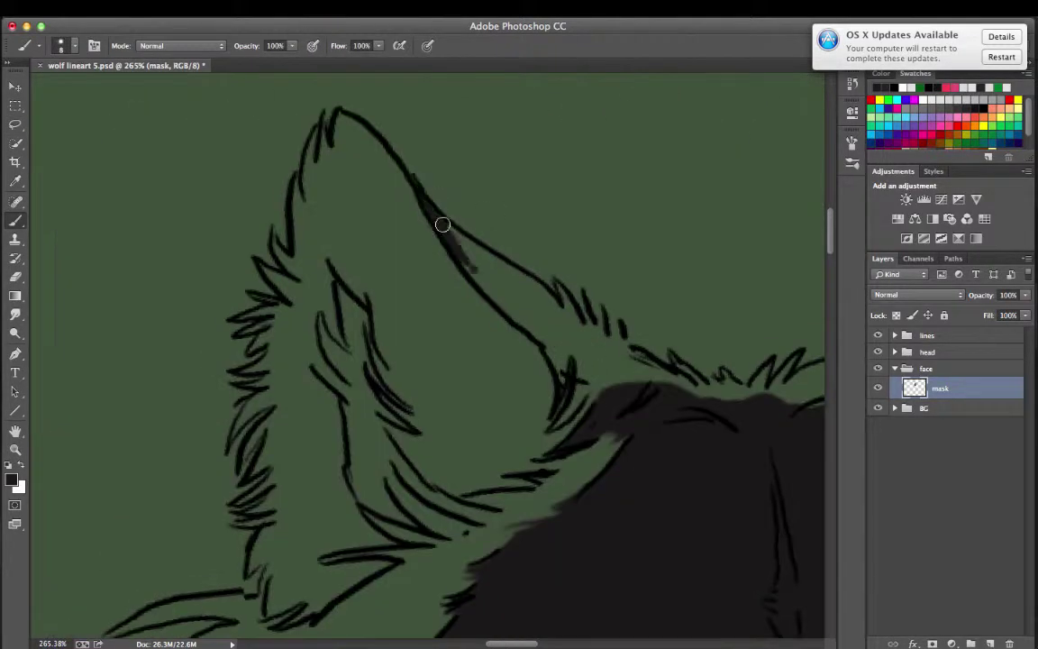
- Brush dark paint into both inner ears and near the ear base on the mask layer
{"action": "mouse_move", "coordinate": [443, 225]}
{"action": "left_mouse_down"}
{"action": "mouse_move", "coordinate": [560, 394]}
{"action": "mouse_move", "coordinate": [592, 386]}
{"action": "left_mouse_up"}
{"action": "scroll", "coordinate": [599, 311], "scroll_direction": "right", "scroll_amount": 5}
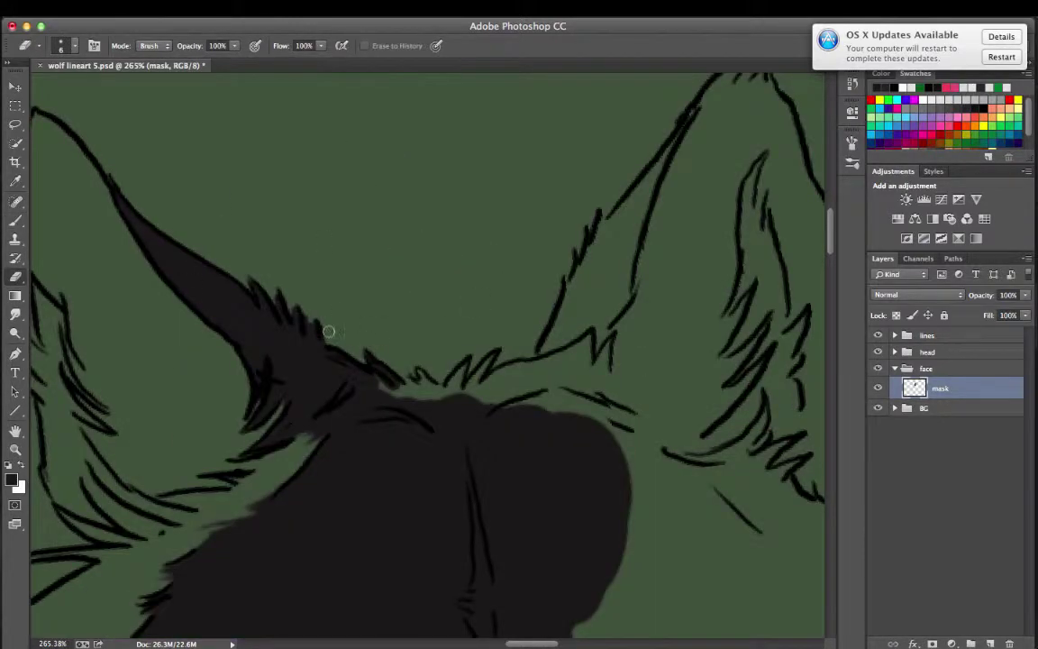
{"action": "left_click_drag", "start_coordinate": [329, 329], "coordinate": [415, 386]}
{"action": "left_click_drag", "start_coordinate": [541, 351], "coordinate": [591, 320]}
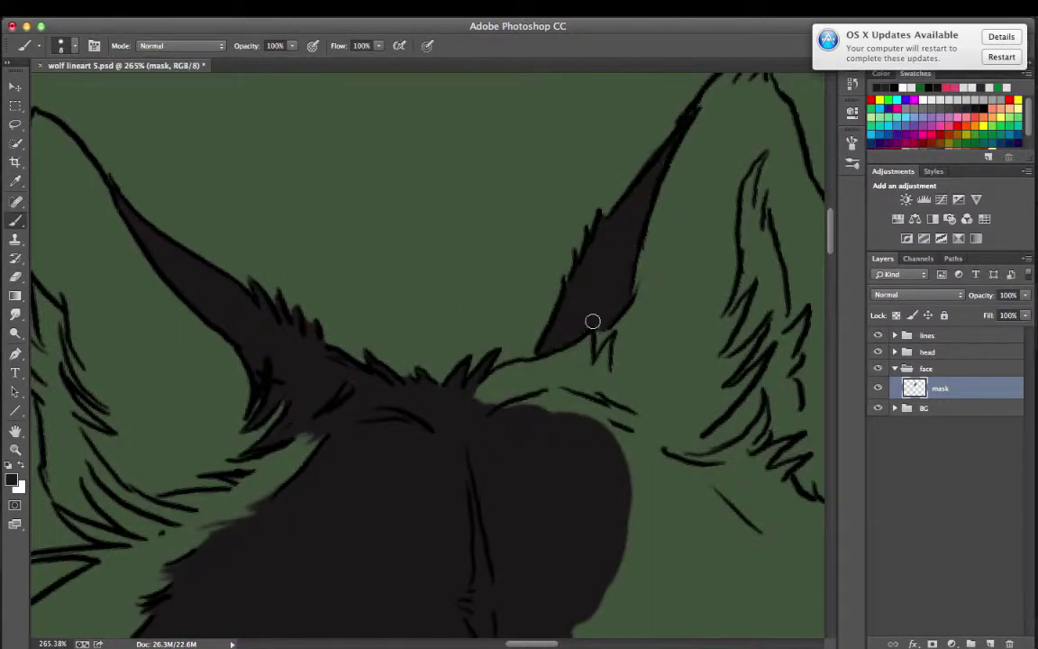
{"action": "scroll", "coordinate": [681, 423], "scroll_direction": "down", "scroll_amount": 8}
- Paint dark fill inside a lasso selection near the eyes and erase stray paint
{"action": "key", "text": "l"}
{"action": "left_click_drag", "start_coordinate": [482, 545], "coordinate": [519, 590]}
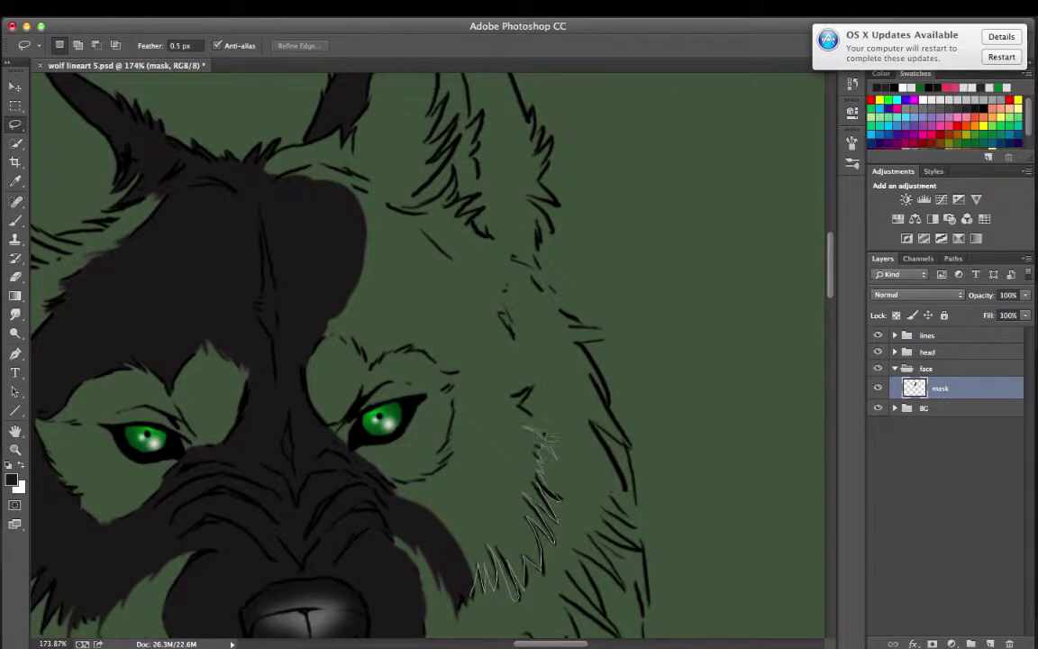
{"action": "key", "text": "b"}
{"action": "mouse_move", "coordinate": [486, 451]}
{"action": "left_mouse_down"}
{"action": "mouse_move", "coordinate": [482, 289]}
{"action": "mouse_move", "coordinate": [405, 225]}
{"action": "left_mouse_up"}
{"action": "key", "text": "ctrl+d"}
{"action": "key", "text": "e"}
{"action": "scroll", "coordinate": [411, 193], "scroll_direction": "down", "scroll_amount": 3}
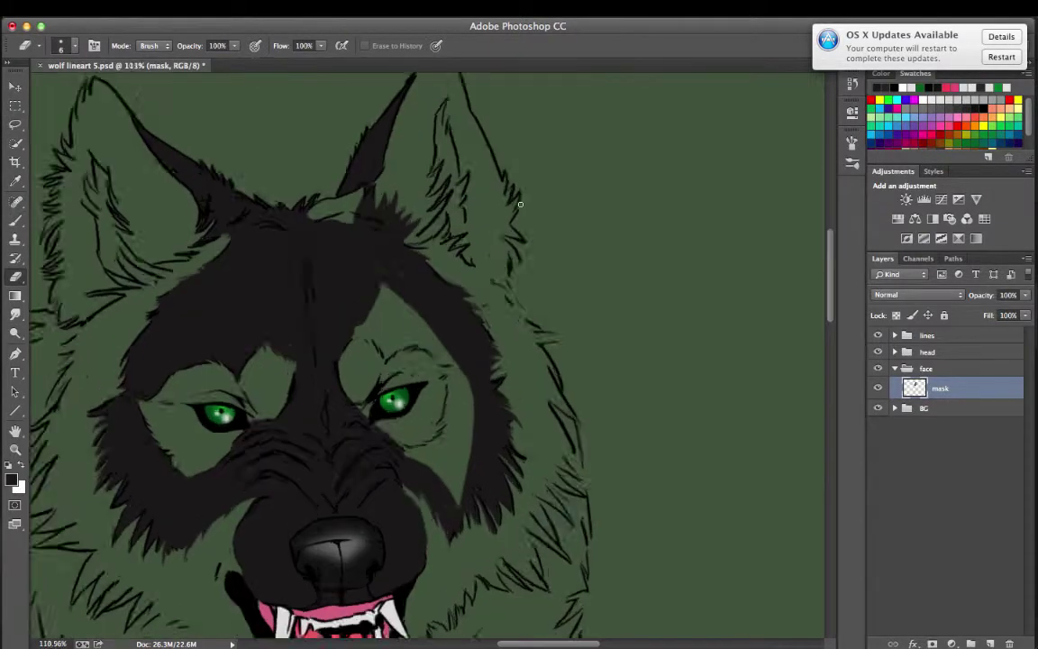
{"action": "scroll", "coordinate": [411, 194], "scroll_direction": "up", "scroll_amount": 3}
{"action": "key", "text": "b"}
- Trace a lasso selection along the face edge beside the eye
{"action": "key", "text": "l"}
{"action": "scroll", "coordinate": [431, 354], "scroll_direction": "up", "scroll_amount": 2}
{"action": "scroll", "coordinate": [431, 353], "scroll_direction": "up", "scroll_amount": 2}
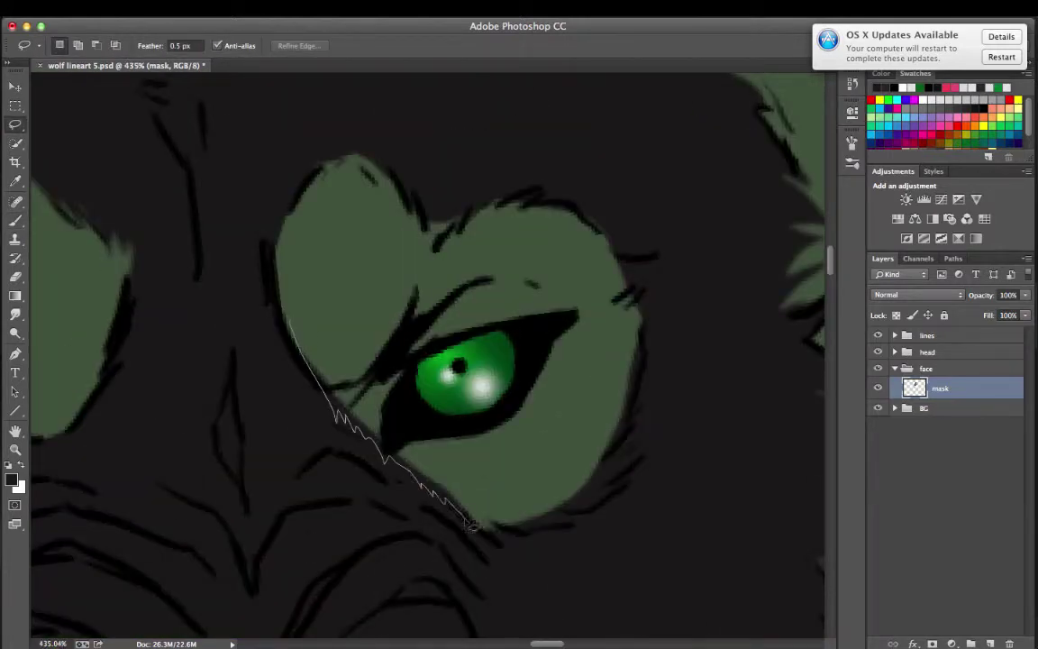
{"action": "left_click_drag", "start_coordinate": [274, 266], "coordinate": [283, 234]}
{"action": "key", "text": "b"}
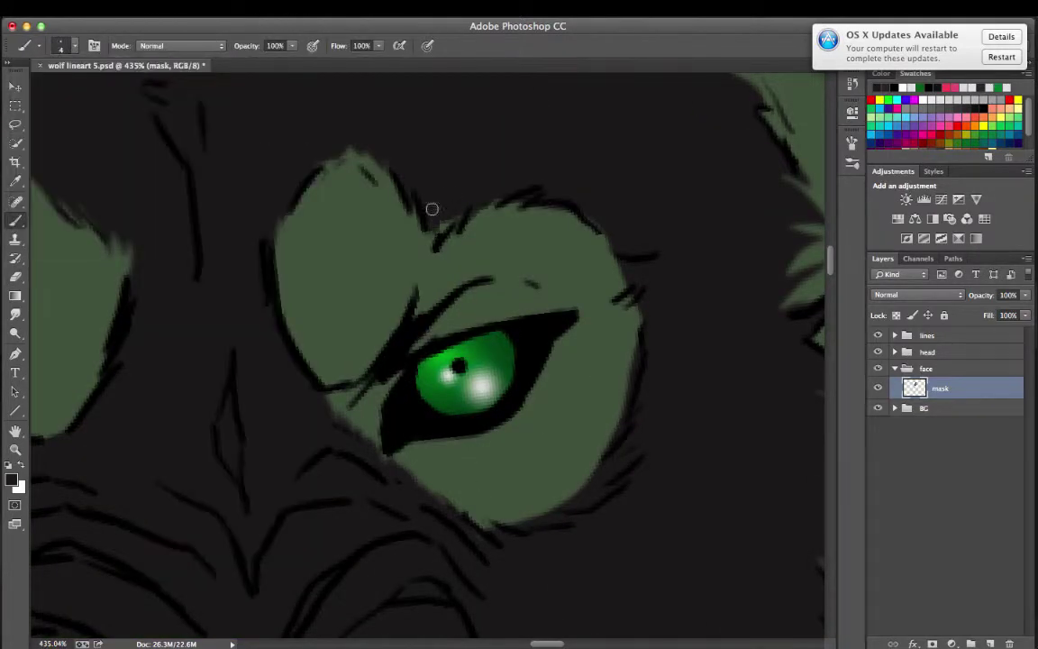
{"action": "key", "text": "l"}
{"action": "left_click_drag", "start_coordinate": [642, 354], "coordinate": [546, 211]}
{"action": "key", "text": "b"}
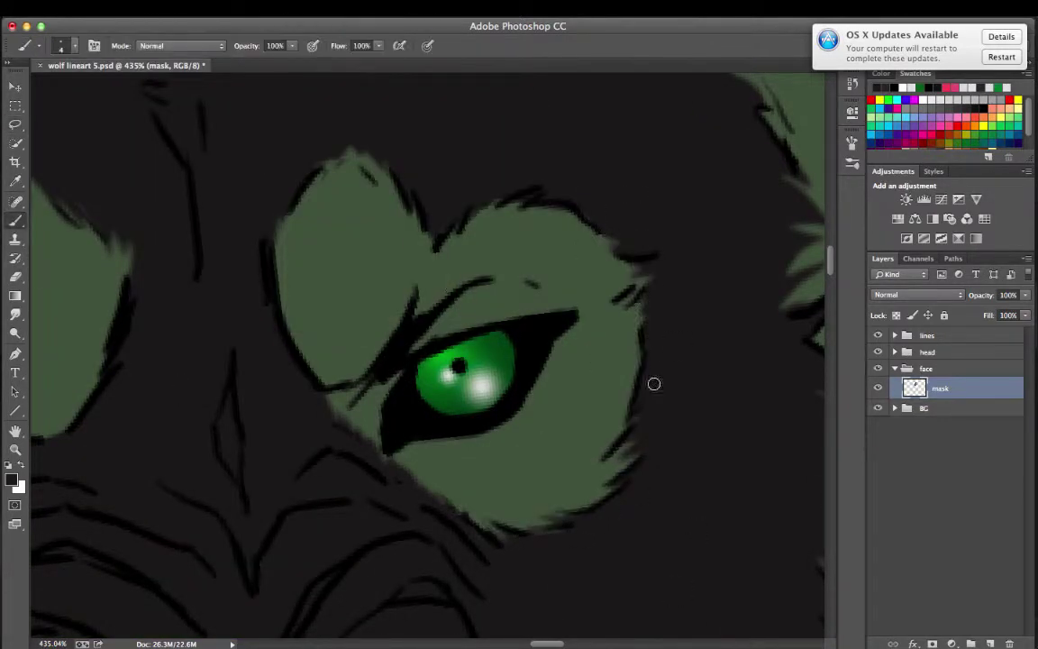
{"action": "scroll", "coordinate": [488, 433], "scroll_direction": "right", "scroll_amount": 5}
- Fill a fur tuft near the ear with black, brush fur strokes, and add a layer below mask
{"action": "key", "text": "l"}
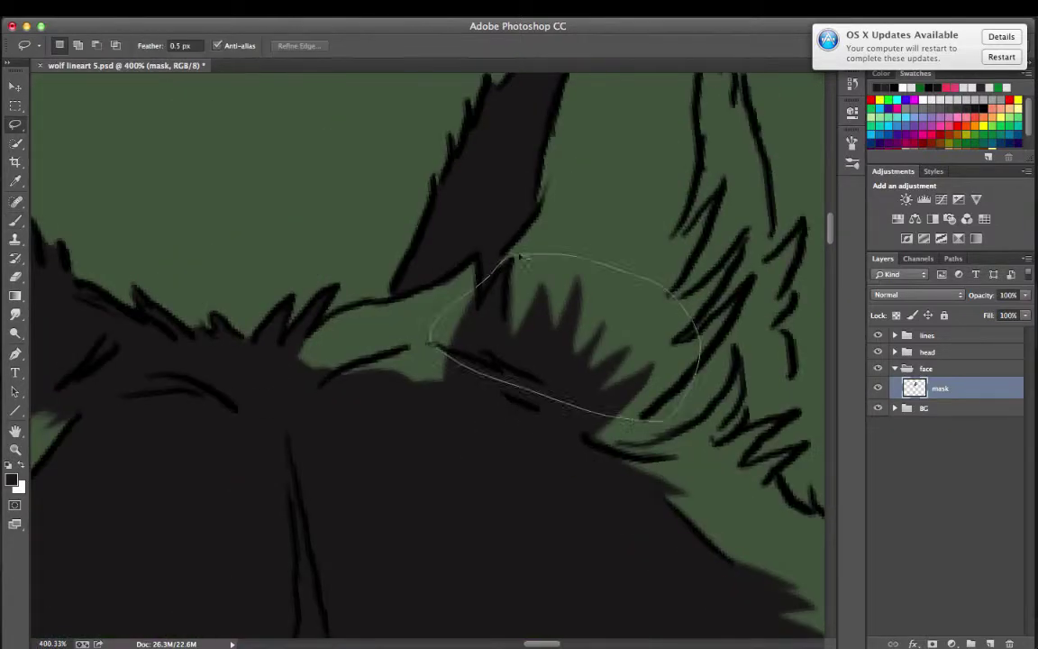
{"action": "left_click_drag", "start_coordinate": [506, 318], "coordinate": [587, 322]}
{"action": "key", "text": "alt+BackSpace"}
{"action": "left_click", "coordinate": [324, 37]}
{"action": "key", "text": "b"}
{"action": "left_click", "coordinate": [60, 45]}
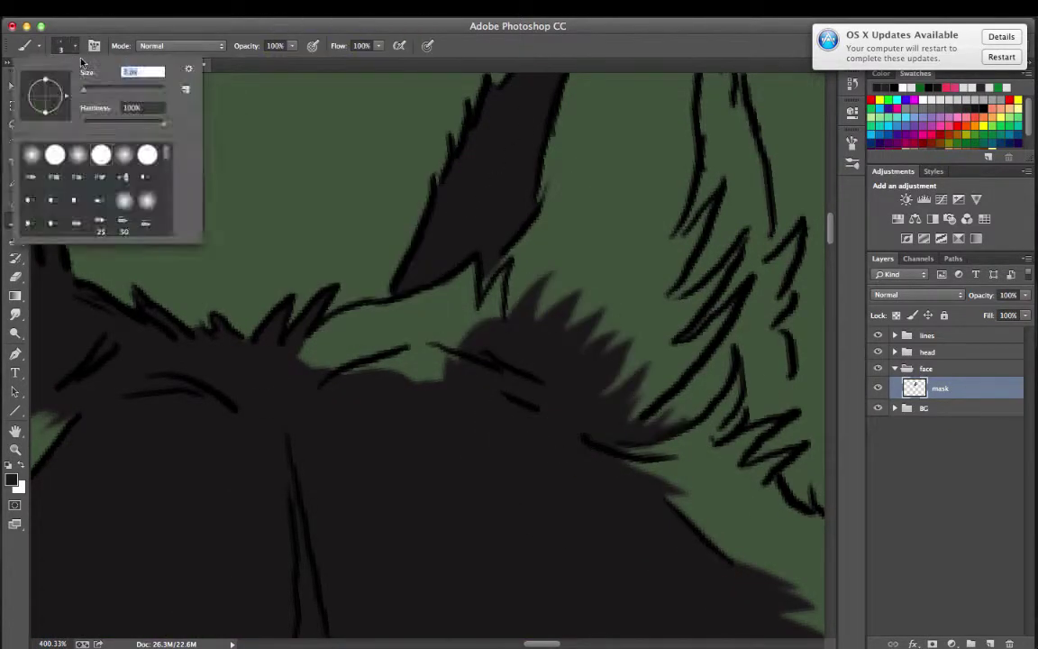
{"action": "left_click_drag", "start_coordinate": [432, 261], "coordinate": [396, 314]}
{"action": "scroll", "coordinate": [396, 315], "scroll_direction": "down", "scroll_amount": 8}
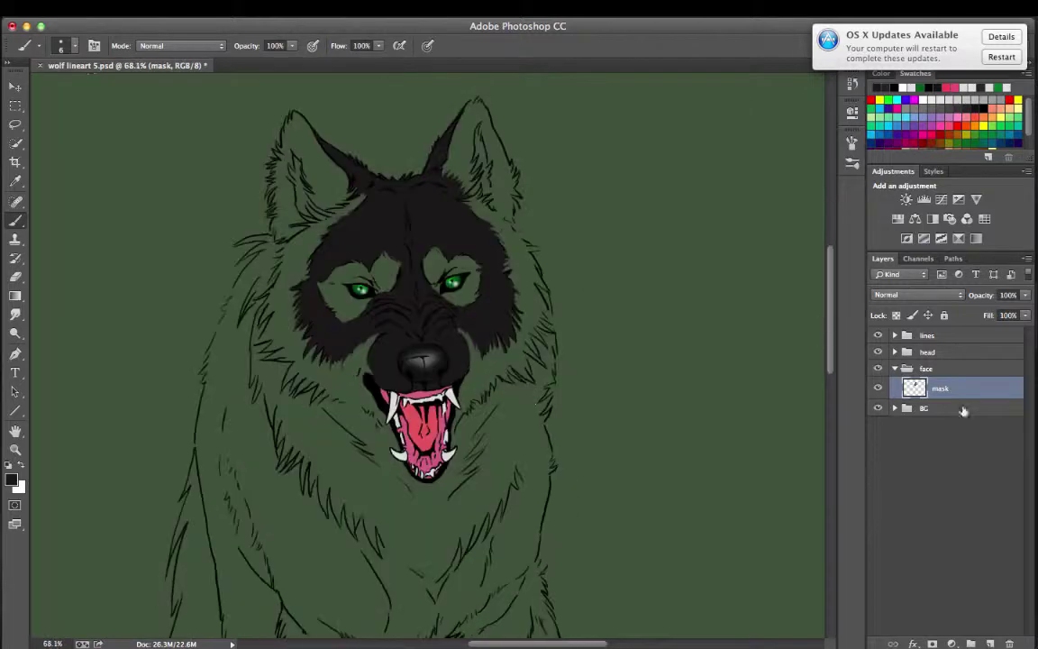
{"action": "key", "text": "ctrl+shift+alt+n"}
{"action": "double_click", "coordinate": [943, 411]}
- Confirm the 'around face' layer with a grey-purple colour and zoom in on the face
{"action": "key", "text": "Return"}
{"action": "left_click", "coordinate": [11, 478]}
{"action": "key", "text": "Escape"}
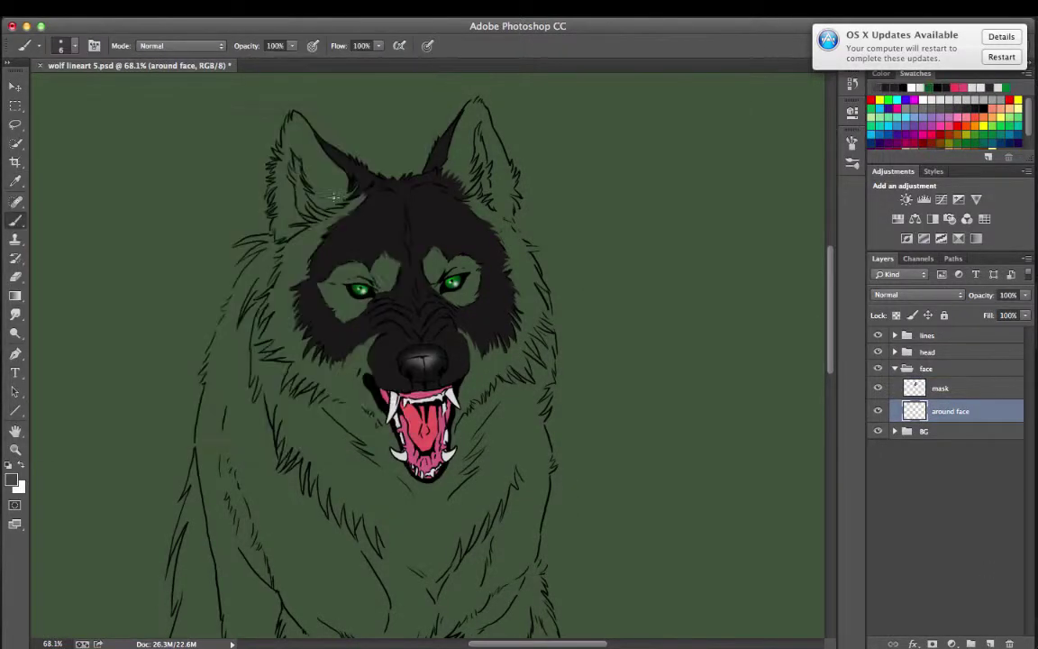
{"action": "scroll", "coordinate": [261, 439], "scroll_direction": "up", "scroll_amount": 3}
{"action": "key", "text": "l"}
{"action": "key", "text": "b"}
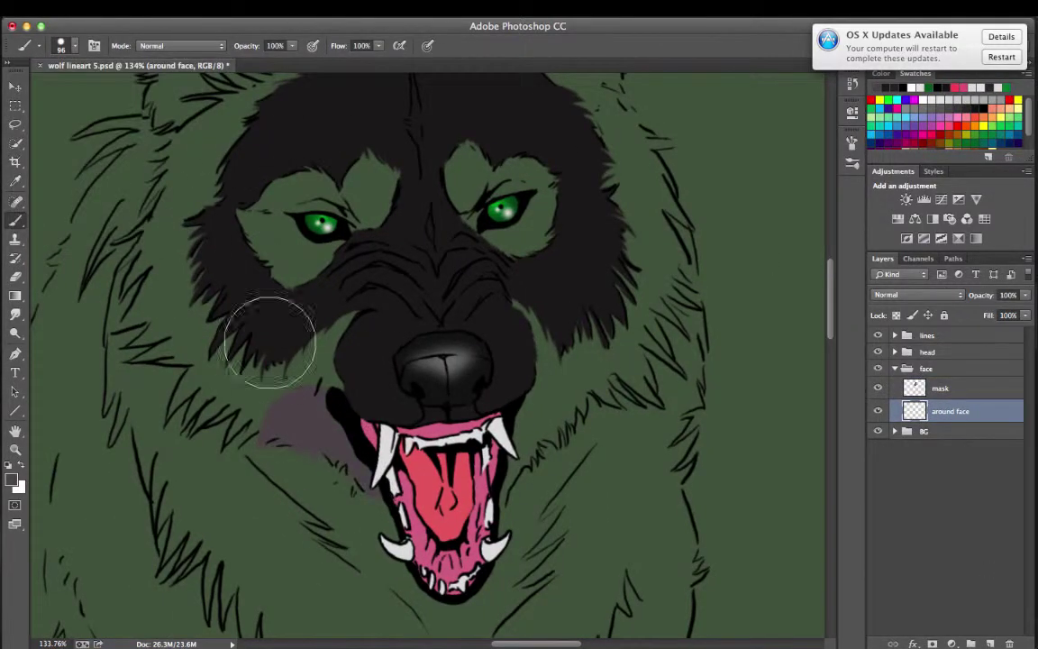
{"action": "left_click_drag", "start_coordinate": [461, 149], "coordinate": [405, 320]}
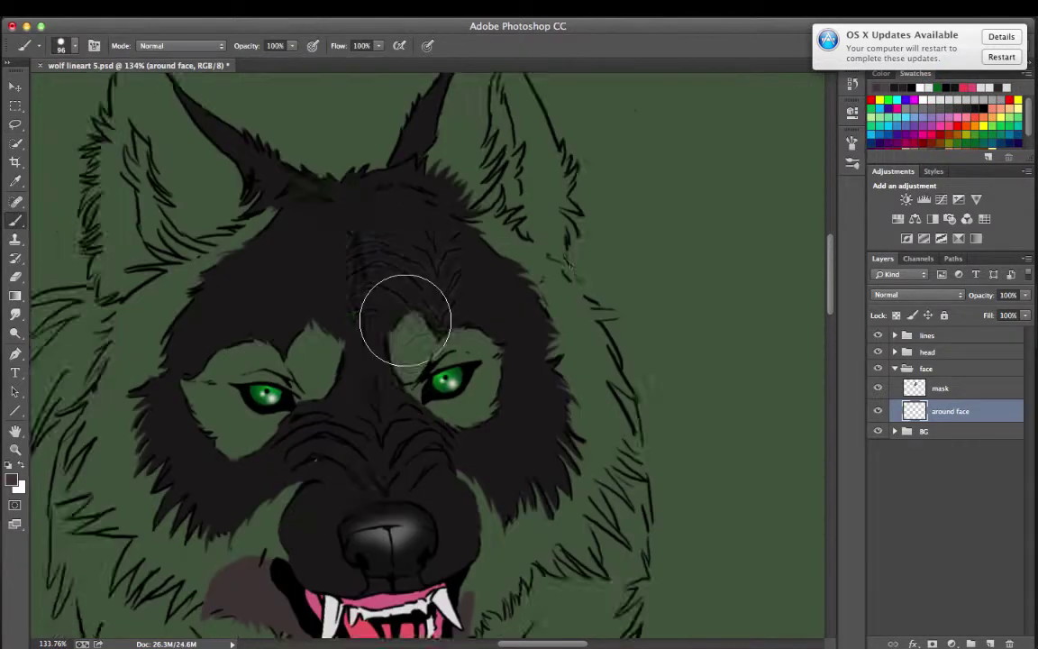
{"action": "scroll", "coordinate": [405, 320], "scroll_direction": "right", "scroll_amount": 5}
{"action": "scroll", "coordinate": [429, 232], "scroll_direction": "left", "scroll_amount": 10}
{"action": "scroll", "coordinate": [429, 231], "scroll_direction": "left", "scroll_amount": 7}
{"action": "scroll", "coordinate": [508, 323], "scroll_direction": "right", "scroll_amount": 5}
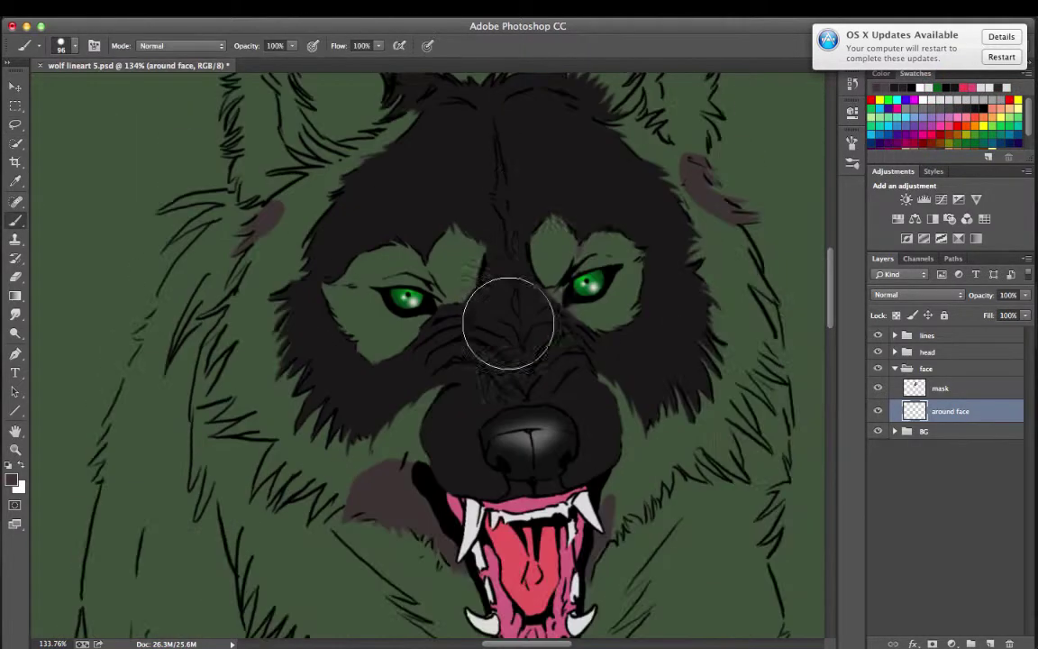
- Paint grey-purple fur around the eyes and beside the mask, covering the green
{"action": "mouse_move", "coordinate": [509, 323]}
{"action": "left_mouse_down"}
{"action": "mouse_move", "coordinate": [422, 434]}
{"action": "mouse_move", "coordinate": [540, 294]}
{"action": "left_mouse_up"}
{"action": "scroll", "coordinate": [418, 380], "scroll_direction": "up", "scroll_amount": 3}
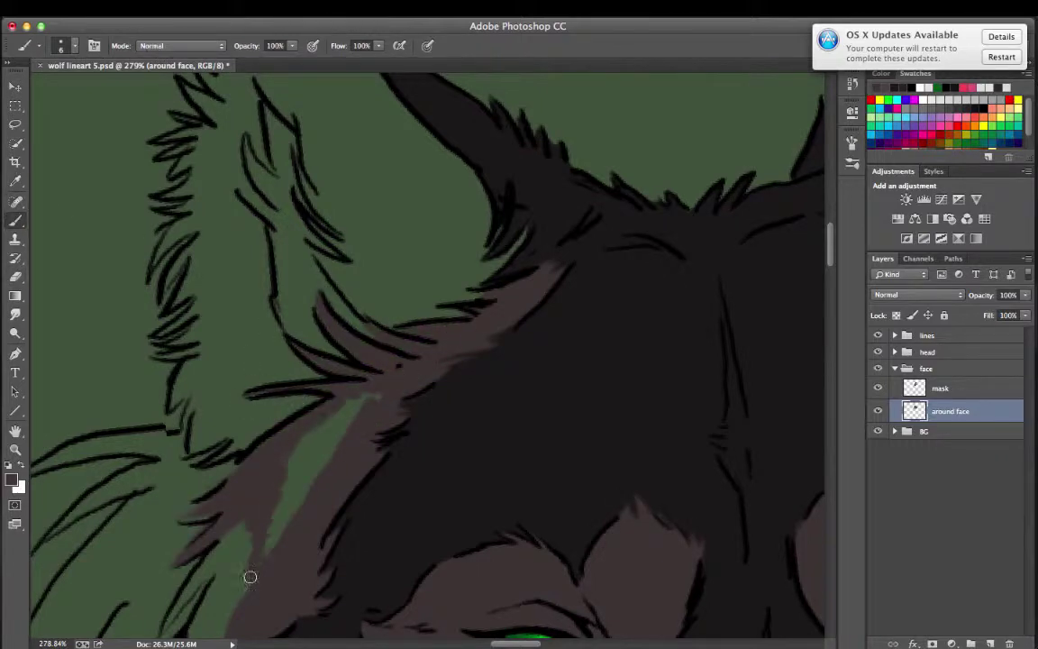
{"action": "scroll", "coordinate": [251, 577], "scroll_direction": "down", "scroll_amount": 5}
{"action": "scroll", "coordinate": [251, 576], "scroll_direction": "left", "scroll_amount": 5}
{"action": "left_click_drag", "start_coordinate": [359, 417], "coordinate": [401, 445]}
{"action": "scroll", "coordinate": [401, 446], "scroll_direction": "down", "scroll_amount": 5}
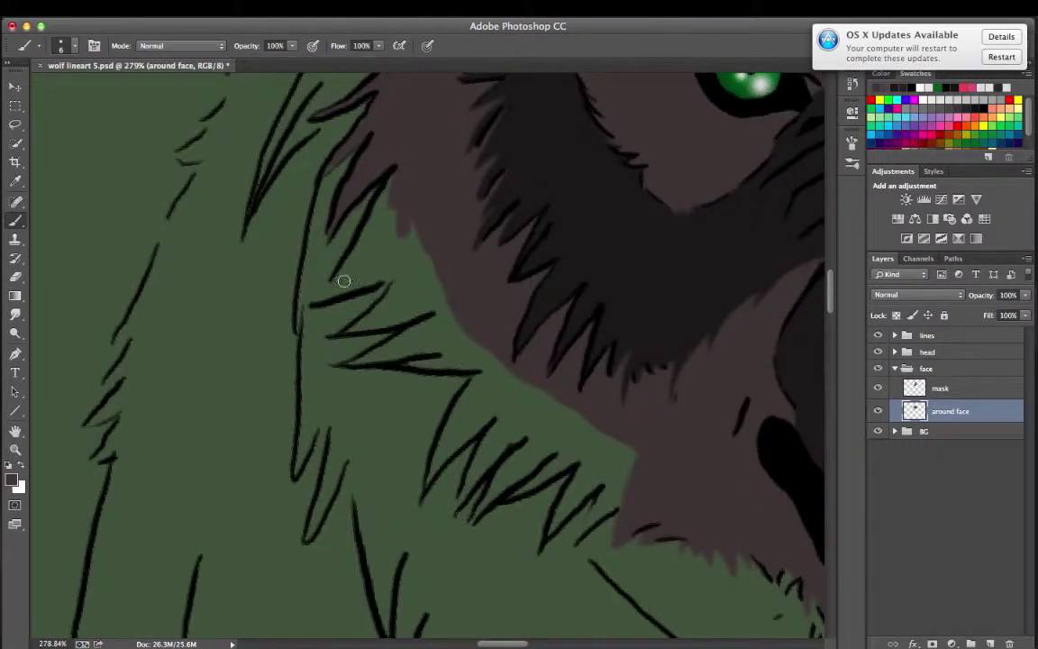
{"action": "mouse_move", "coordinate": [342, 279]}
{"action": "left_mouse_down"}
{"action": "mouse_move", "coordinate": [419, 271]}
{"action": "mouse_move", "coordinate": [361, 306]}
{"action": "left_mouse_up"}
{"action": "left_click", "coordinate": [16, 279]}
{"action": "left_click", "coordinate": [15, 221]}
{"action": "mouse_move", "coordinate": [406, 359]}
{"action": "left_mouse_down"}
{"action": "mouse_move", "coordinate": [452, 435]}
{"action": "mouse_move", "coordinate": [519, 364]}
{"action": "mouse_move", "coordinate": [568, 468]}
{"action": "left_mouse_up"}
- Extend the purple fur with spiky strokes along the face fur's edge
{"action": "key", "text": "e"}
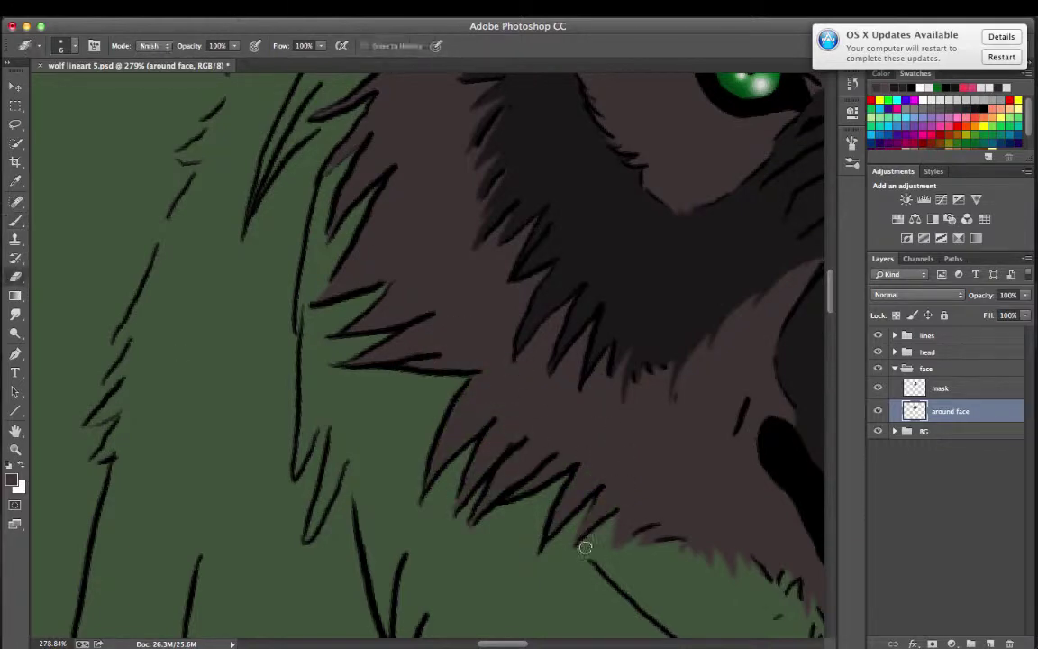
{"action": "scroll", "coordinate": [585, 527], "scroll_direction": "down", "scroll_amount": 3}
{"action": "scroll", "coordinate": [586, 527], "scroll_direction": "up", "scroll_amount": 3}
{"action": "key", "text": "b"}
{"action": "mouse_move", "coordinate": [433, 234]}
{"action": "left_mouse_down"}
{"action": "mouse_move", "coordinate": [500, 297]}
{"action": "mouse_move", "coordinate": [616, 363]}
{"action": "left_mouse_up"}
{"action": "scroll", "coordinate": [615, 364], "scroll_direction": "down", "scroll_amount": 5}
{"action": "left_click_drag", "start_coordinate": [540, 382], "coordinate": [585, 343]}
{"action": "left_click_drag", "start_coordinate": [504, 451], "coordinate": [576, 306]}
{"action": "scroll", "coordinate": [556, 226], "scroll_direction": "down", "scroll_amount": 5}
{"action": "mouse_move", "coordinate": [487, 198]}
{"action": "left_mouse_down"}
{"action": "mouse_move", "coordinate": [550, 369]}
{"action": "mouse_move", "coordinate": [500, 474]}
{"action": "mouse_move", "coordinate": [558, 400]}
{"action": "mouse_move", "coordinate": [540, 342]}
{"action": "mouse_move", "coordinate": [519, 368]}
{"action": "mouse_move", "coordinate": [515, 512]}
{"action": "mouse_move", "coordinate": [429, 507]}
{"action": "left_mouse_up"}
- Resize the brush and paint more purple fur over the remaining green
{"action": "key", "text": "bracketleft"}
{"action": "key", "text": "bracketleft"}
{"action": "key", "text": "bracketleft"}
{"action": "scroll", "coordinate": [541, 342], "scroll_direction": "down", "scroll_amount": 5}
{"action": "key", "text": "bracketright"}
{"action": "key", "text": "bracketright"}
{"action": "key", "text": "bracketright"}
{"action": "scroll", "coordinate": [429, 506], "scroll_direction": "down", "scroll_amount": 5}
{"action": "scroll", "coordinate": [429, 506], "scroll_direction": "left", "scroll_amount": 5}
{"action": "key", "text": "bracketleft"}
{"action": "key", "text": "bracketleft"}
{"action": "key", "text": "bracketleft"}
{"action": "mouse_move", "coordinate": [491, 268]}
{"action": "left_mouse_down"}
{"action": "mouse_move", "coordinate": [533, 245]}
{"action": "mouse_move", "coordinate": [547, 274]}
{"action": "left_mouse_up"}
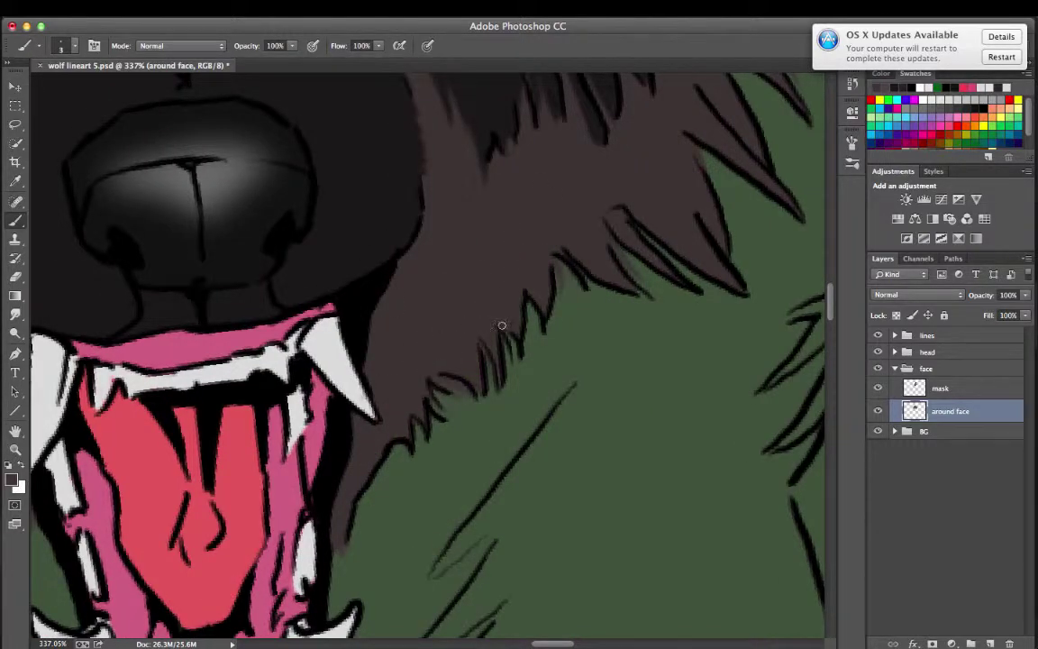
{"action": "scroll", "coordinate": [502, 326], "scroll_direction": "down", "scroll_amount": 5}
- Lower the face fur's saturation to -31 and shift its colour balance toward brown
{"action": "key", "text": "ctrl+u"}
{"action": "left_click_drag", "start_coordinate": [787, 295], "coordinate": [785, 298]}
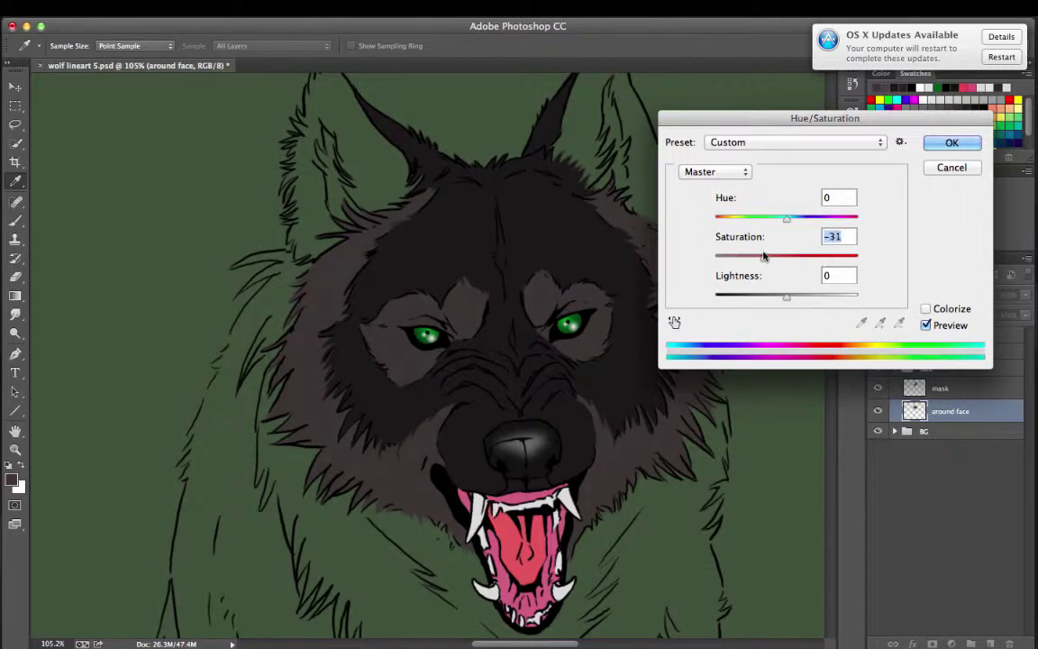
{"action": "key", "text": "Return"}
{"action": "key", "text": "ctrl+b"}
{"action": "left_click_drag", "start_coordinate": [828, 139], "coordinate": [810, 138]}
{"action": "key", "text": "Return"}
{"action": "scroll", "coordinate": [656, 327], "scroll_direction": "up", "scroll_amount": 2}
- Add a new layer named 'eyebrows' and pick a lighter paint colour for the brows
{"action": "key", "text": "ctrl+shift+alt+n"}
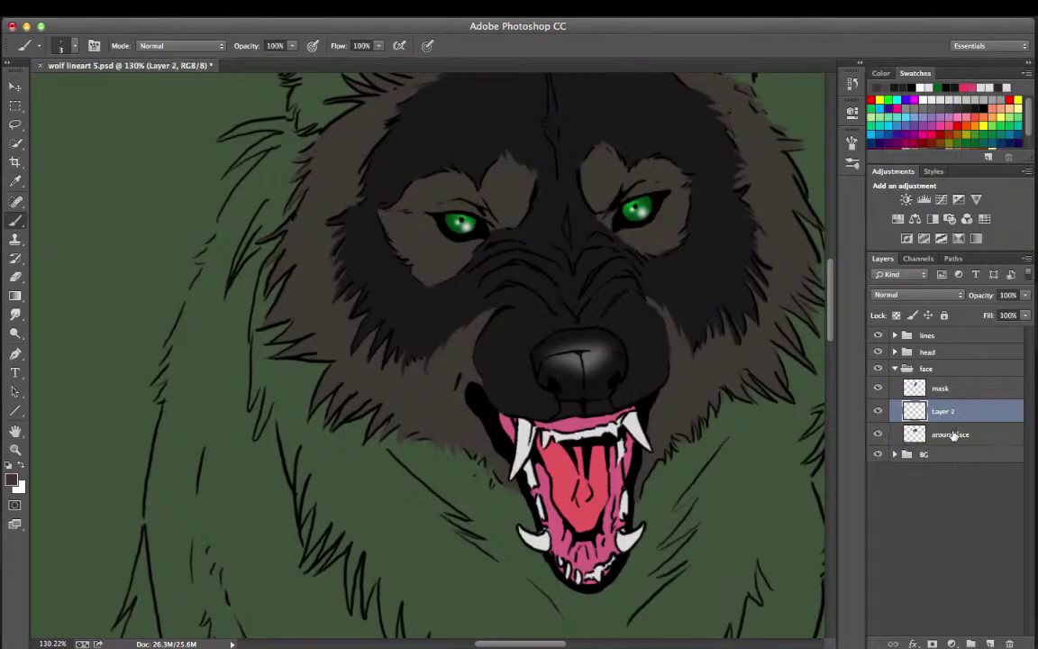
{"action": "type", "text": "eyebrowsi"}
{"action": "left_click", "coordinate": [11, 478]}
{"action": "key", "text": "Return"}
{"action": "key", "text": "b"}
{"action": "scroll", "coordinate": [404, 234], "scroll_direction": "up", "scroll_amount": 3}
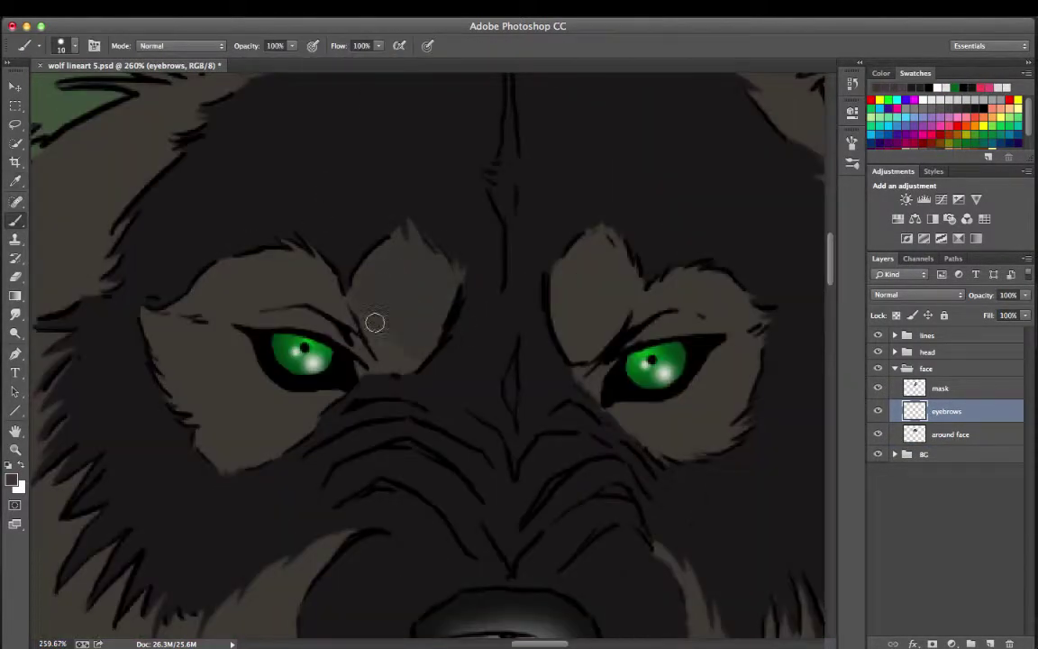
{"action": "scroll", "coordinate": [584, 243], "scroll_direction": "down", "scroll_amount": 5}
{"action": "scroll", "coordinate": [541, 270], "scroll_direction": "up", "scroll_amount": 3}
- Move the eyebrows layer below 'around face', name a new layer 'inside ears', and pick grey
{"action": "left_click_drag", "start_coordinate": [946, 411], "coordinate": [947, 444]}
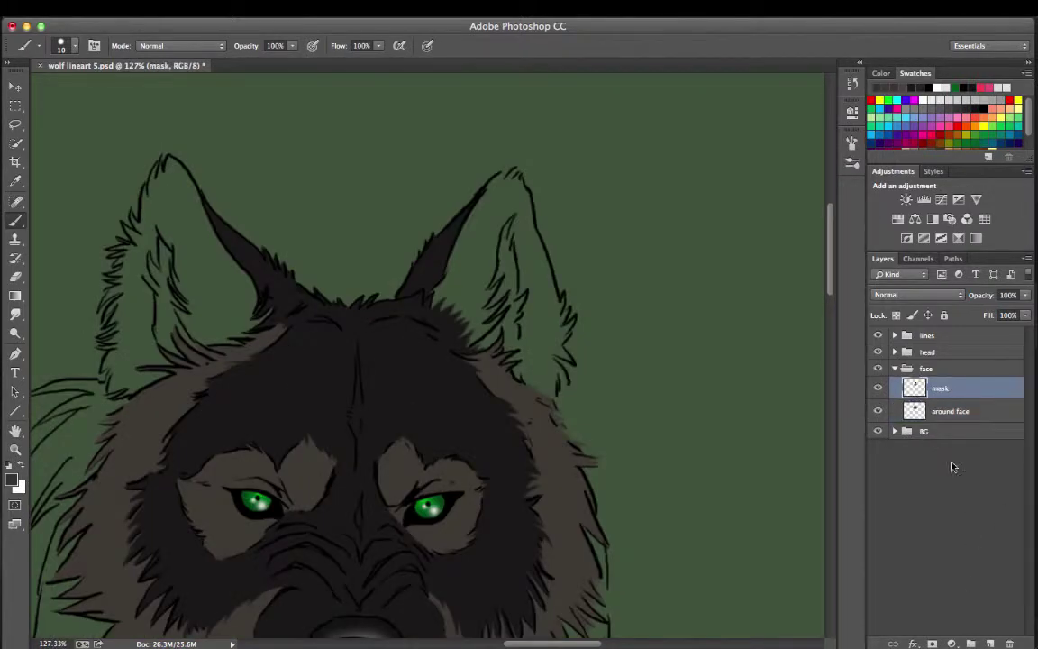
{"action": "double_click", "coordinate": [941, 435]}
{"action": "type", "text": "rs"}
{"action": "key", "text": "Return"}
{"action": "left_click", "coordinate": [10, 477]}
{"action": "key", "text": "Return"}
{"action": "scroll", "coordinate": [389, 229], "scroll_direction": "up", "scroll_amount": 4}
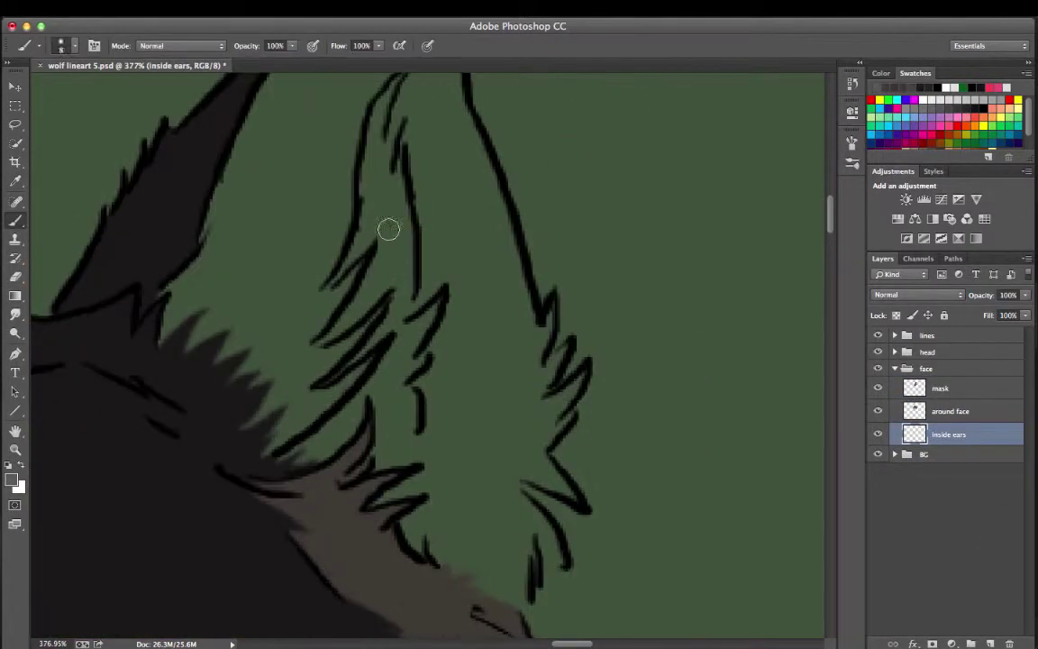
- Paint light grey inside both ears, including the upper inner ear
{"action": "left_click_drag", "start_coordinate": [392, 387], "coordinate": [424, 550]}
{"action": "key", "text": "ctrl+d"}
{"action": "left_click_drag", "start_coordinate": [388, 284], "coordinate": [382, 163]}
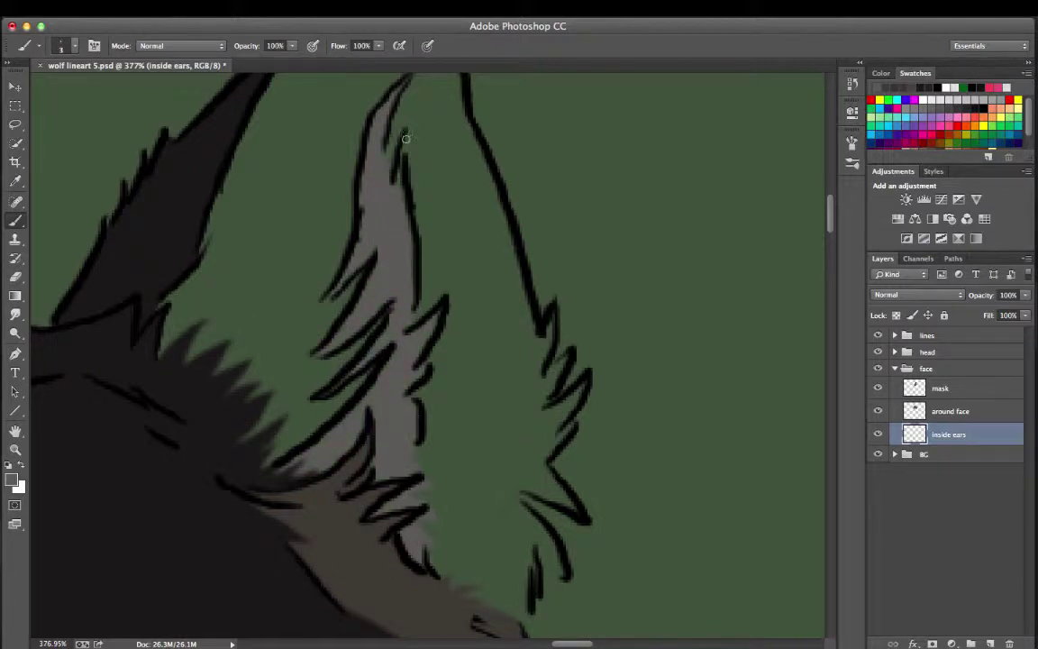
{"action": "scroll", "coordinate": [307, 361], "scroll_direction": "down", "scroll_amount": 5}
{"action": "scroll", "coordinate": [405, 433], "scroll_direction": "up", "scroll_amount": 4}
{"action": "left_click_drag", "start_coordinate": [471, 255], "coordinate": [454, 371]}
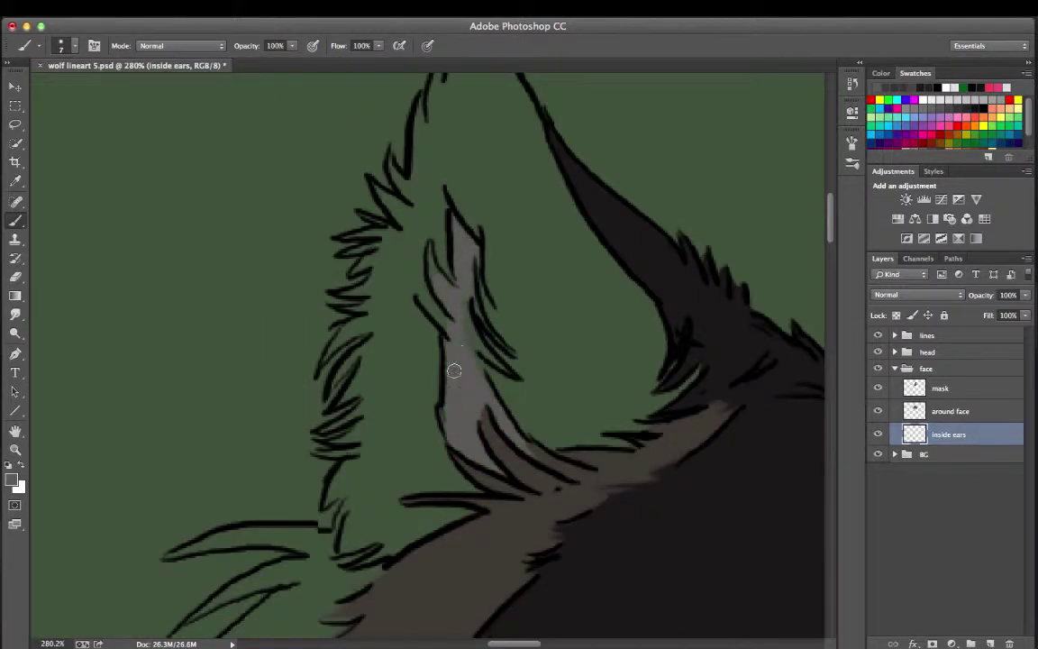
- Check the brush size options and choose a dark foreground colour for the outer ears
{"action": "left_click", "coordinate": [63, 45]}
{"action": "key", "text": "Escape"}
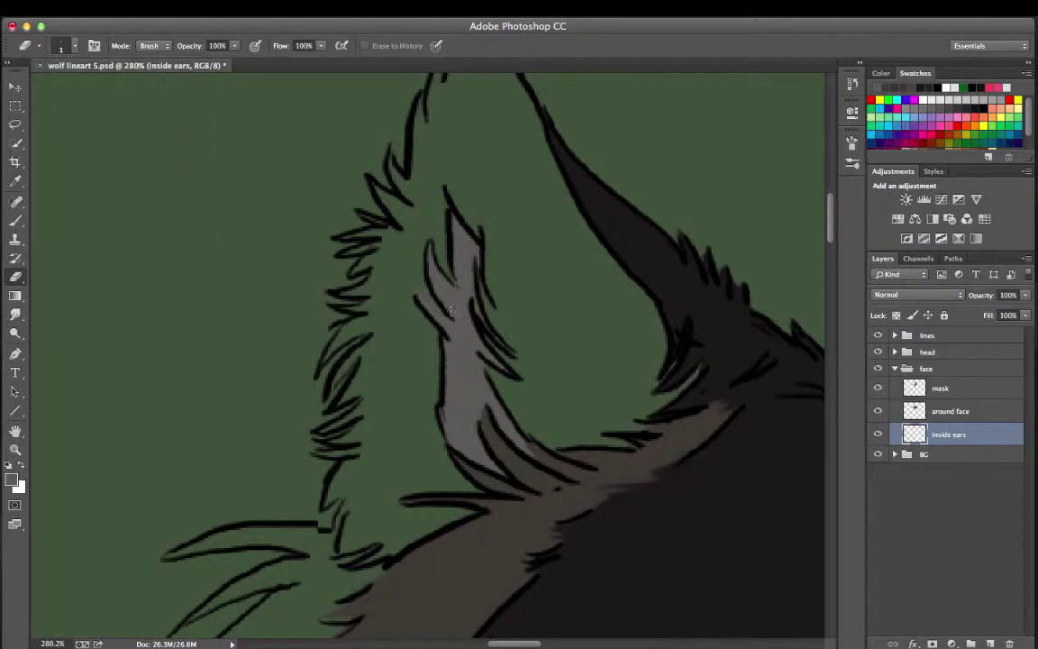
{"action": "scroll", "coordinate": [405, 361], "scroll_direction": "down", "scroll_amount": 4}
{"action": "left_click", "coordinate": [11, 477]}
{"action": "key", "text": "Return"}
- Paint dark spiky fur over both outer ears and erase stray paint around the grey inner strips
{"action": "key", "text": "b"}
{"action": "scroll", "coordinate": [690, 352], "scroll_direction": "up", "scroll_amount": 3}
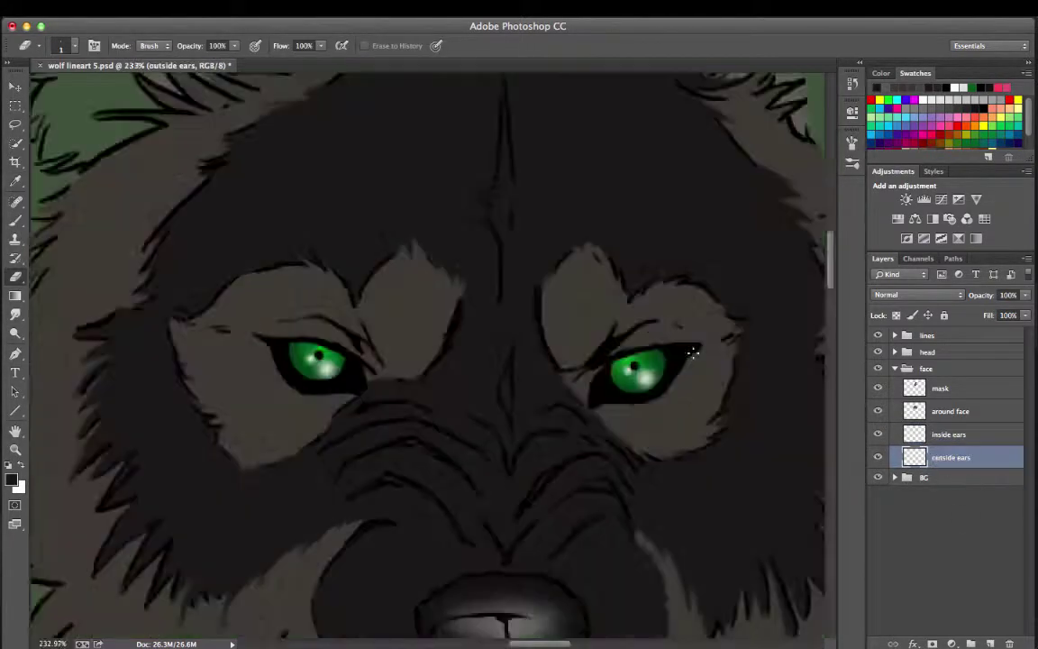
{"action": "scroll", "coordinate": [379, 255], "scroll_direction": "up", "scroll_amount": 5}
{"action": "mouse_move", "coordinate": [360, 361]}
{"action": "left_mouse_down"}
{"action": "mouse_move", "coordinate": [405, 203]}
{"action": "mouse_move", "coordinate": [540, 466]}
{"action": "mouse_move", "coordinate": [597, 450]}
{"action": "left_mouse_up"}
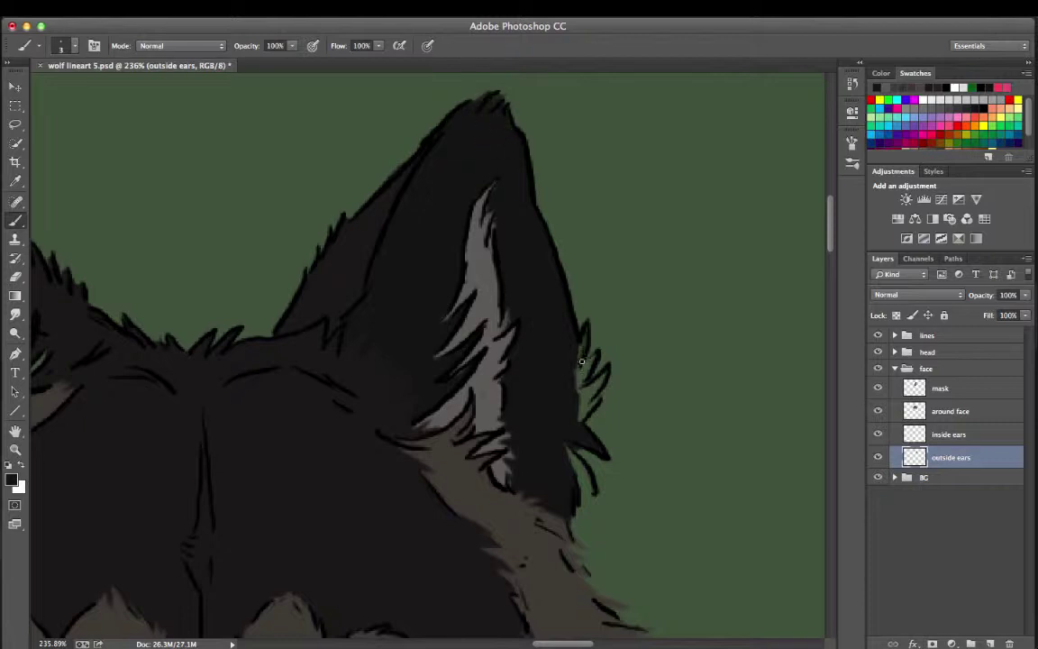
{"action": "key", "text": "alt+bracketright"}
{"action": "key", "text": "e"}
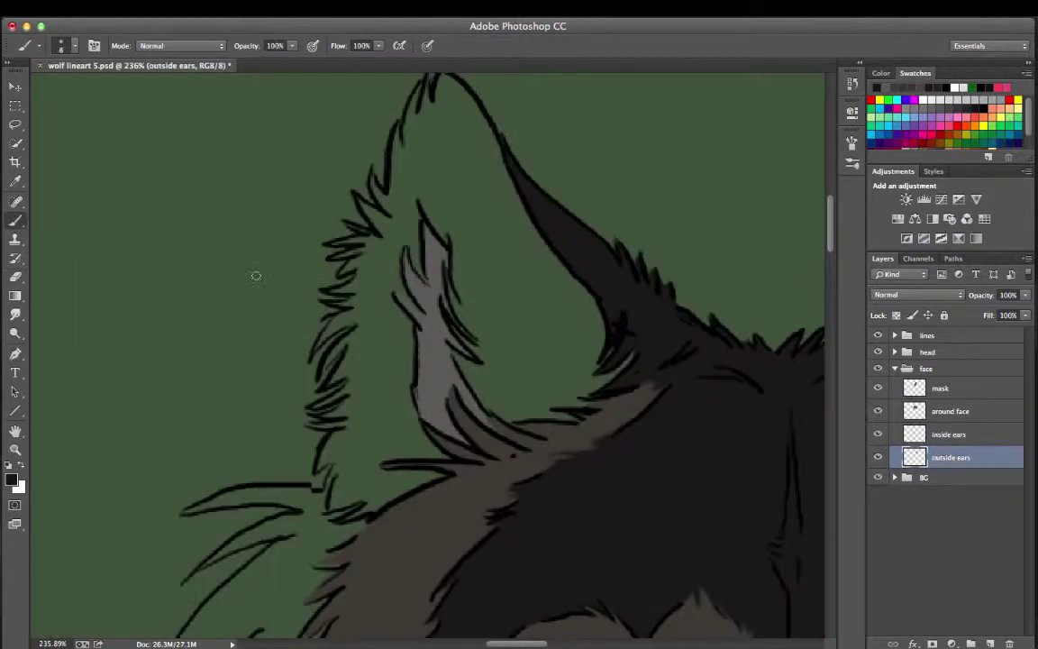
{"action": "mouse_move", "coordinate": [257, 275]}
{"action": "left_mouse_down"}
{"action": "mouse_move", "coordinate": [467, 220]}
{"action": "mouse_move", "coordinate": [406, 463]}
{"action": "mouse_move", "coordinate": [347, 280]}
{"action": "left_mouse_up"}
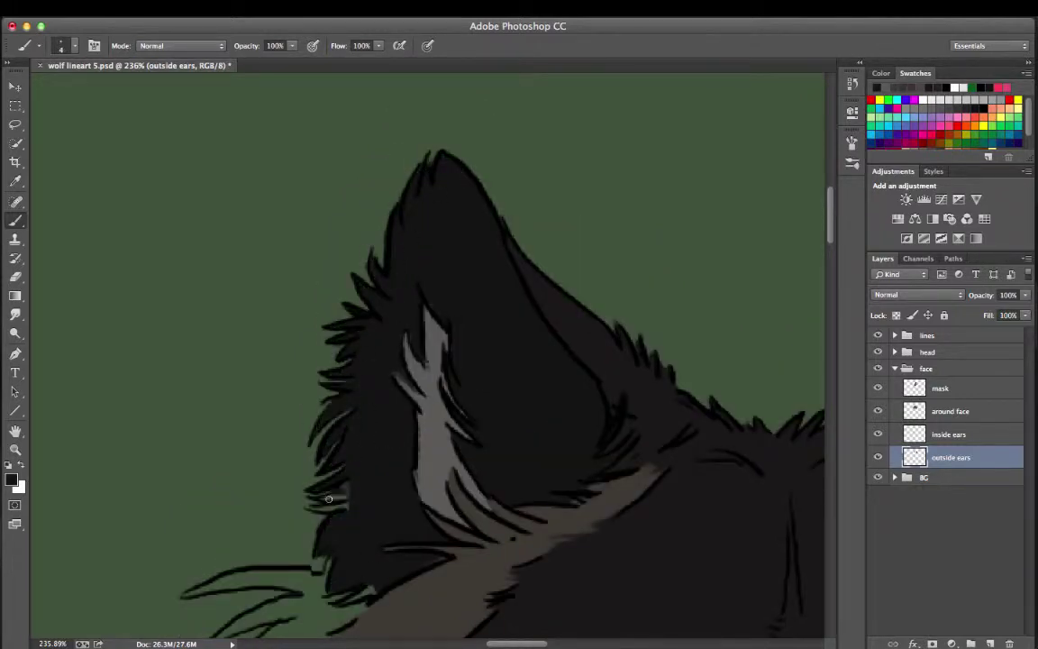
{"action": "key", "text": "e"}
{"action": "scroll", "coordinate": [327, 545], "scroll_direction": "down", "scroll_amount": 3}
{"action": "scroll", "coordinate": [327, 545], "scroll_direction": "right", "scroll_amount": 3}
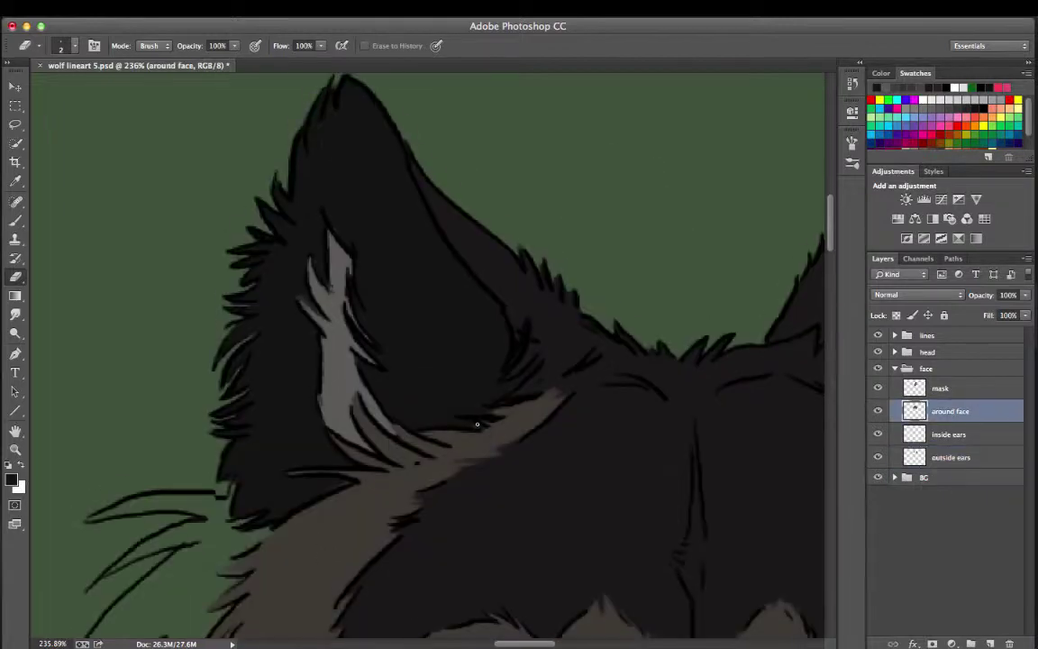
{"action": "key", "text": "alt+bracketright"}
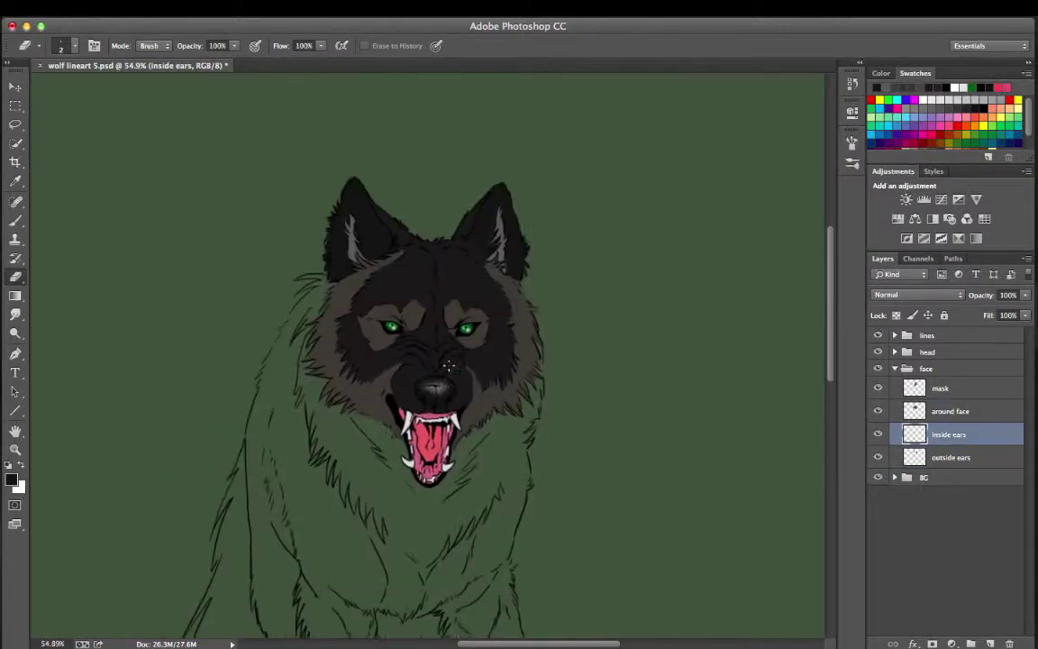
- Lasso a chest patch and paint it and the right shoulder dark
{"action": "key", "text": "b"}
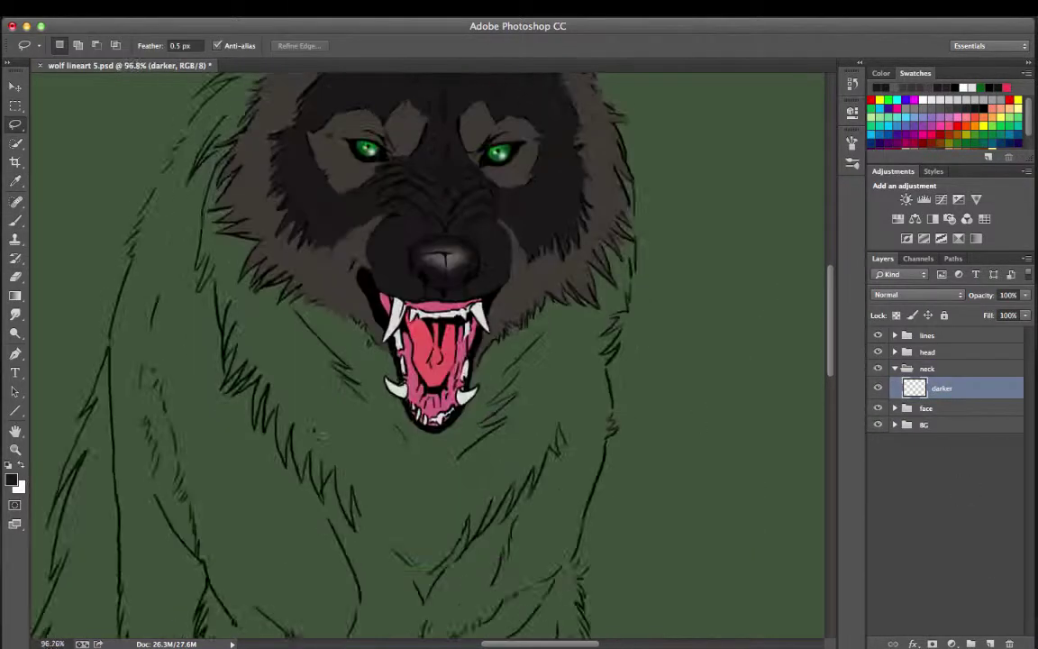
{"action": "scroll", "coordinate": [406, 291], "scroll_direction": "up", "scroll_amount": 5}
{"action": "left_click", "coordinate": [60, 45]}
{"action": "scroll", "coordinate": [357, 176], "scroll_direction": "down", "scroll_amount": 5}
{"action": "key", "text": "l"}
{"action": "scroll", "coordinate": [358, 176], "scroll_direction": "down", "scroll_amount": 3}
- Outline a larger chest area, paint it dark, and tidy the edges with the eraser
{"action": "scroll", "coordinate": [267, 277], "scroll_direction": "down", "scroll_amount": 4}
{"action": "scroll", "coordinate": [267, 278], "scroll_direction": "right", "scroll_amount": 3}
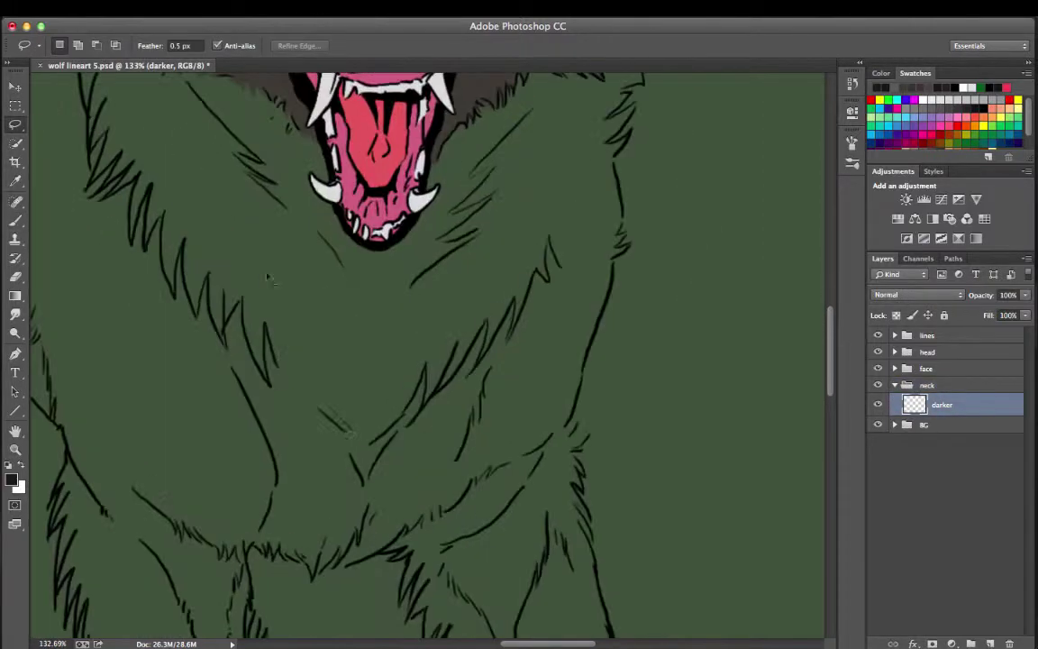
{"action": "key", "text": "b"}
{"action": "left_click_drag", "start_coordinate": [324, 361], "coordinate": [378, 388]}
{"action": "key", "text": "l"}
{"action": "left_click_drag", "start_coordinate": [558, 225], "coordinate": [622, 298]}
{"action": "left_click_drag", "start_coordinate": [586, 243], "coordinate": [626, 203]}
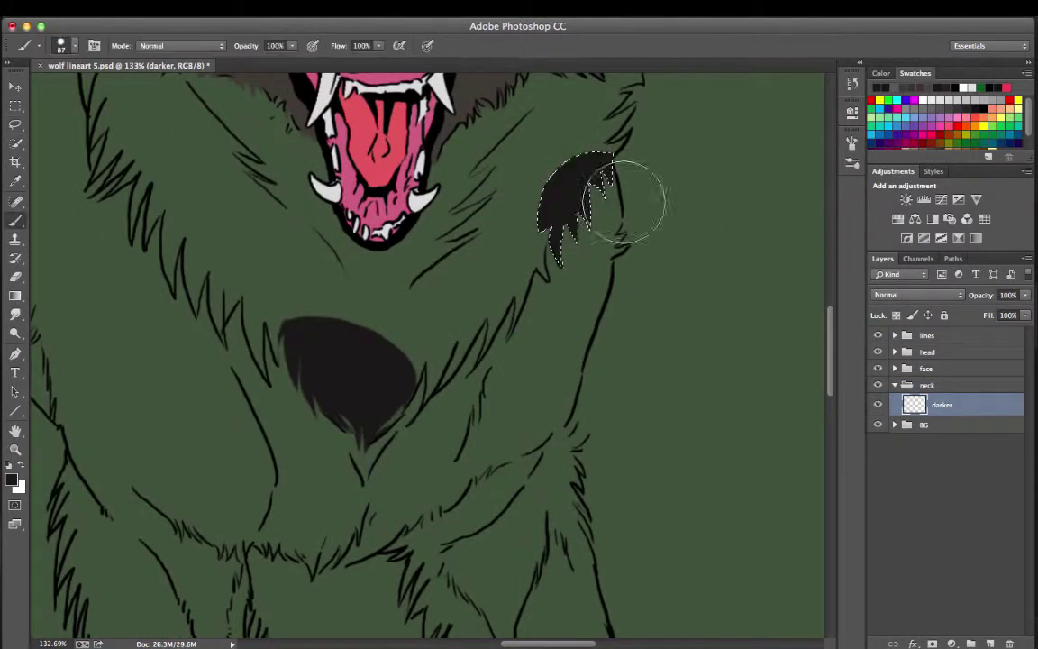
{"action": "scroll", "coordinate": [697, 525], "scroll_direction": "left", "scroll_amount": 3}
{"action": "key", "text": "l"}
{"action": "scroll", "coordinate": [696, 525], "scroll_direction": "down", "scroll_amount": 5}
{"action": "scroll", "coordinate": [365, 302], "scroll_direction": "up", "scroll_amount": 5}
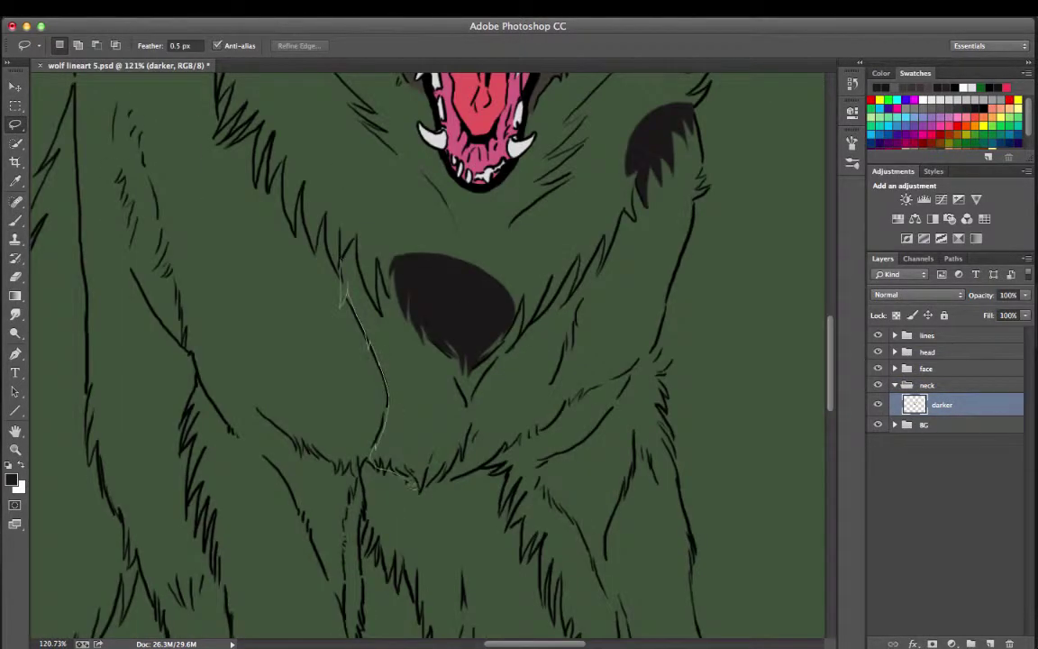
{"action": "key", "text": "b"}
{"action": "left_click_drag", "start_coordinate": [406, 270], "coordinate": [505, 360]}
{"action": "key", "text": "ctrl+d"}
{"action": "scroll", "coordinate": [232, 276], "scroll_direction": "up", "scroll_amount": 3}
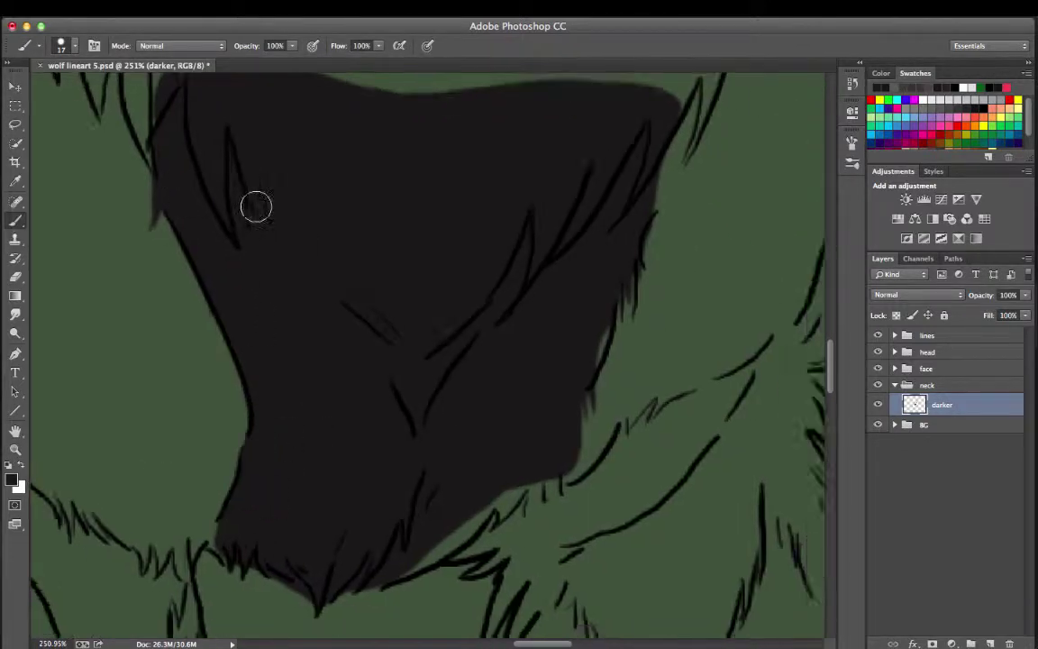
{"action": "left_click_drag", "start_coordinate": [307, 388], "coordinate": [352, 484]}
{"action": "key", "text": "e"}
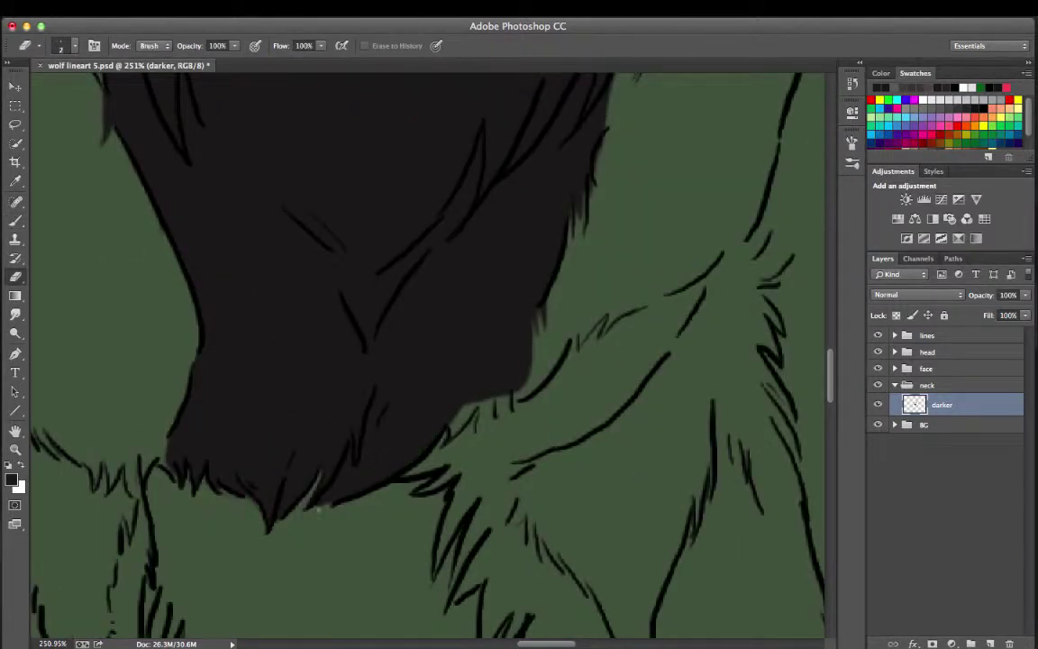
{"action": "key", "text": "b"}
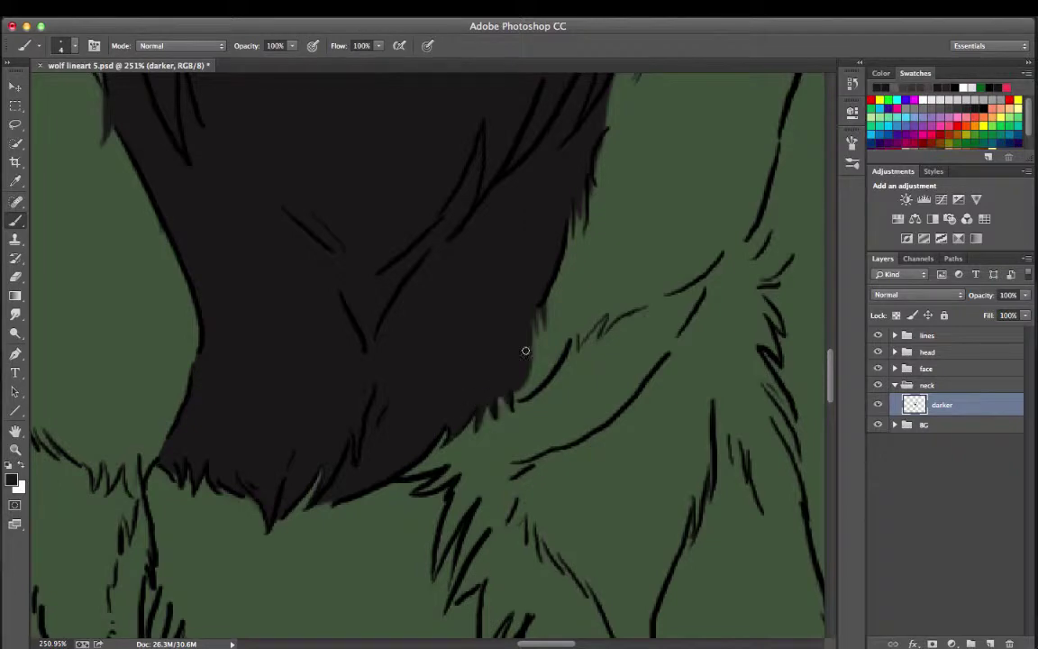
{"action": "scroll", "coordinate": [526, 351], "scroll_direction": "down", "scroll_amount": 5}
{"action": "left_click_drag", "start_coordinate": [540, 361], "coordinate": [726, 157]}
- Switch to a smaller brush and fill the green gap along the neck edge dark
{"action": "key", "text": "e"}
{"action": "scroll", "coordinate": [652, 295], "scroll_direction": "up", "scroll_amount": 4}
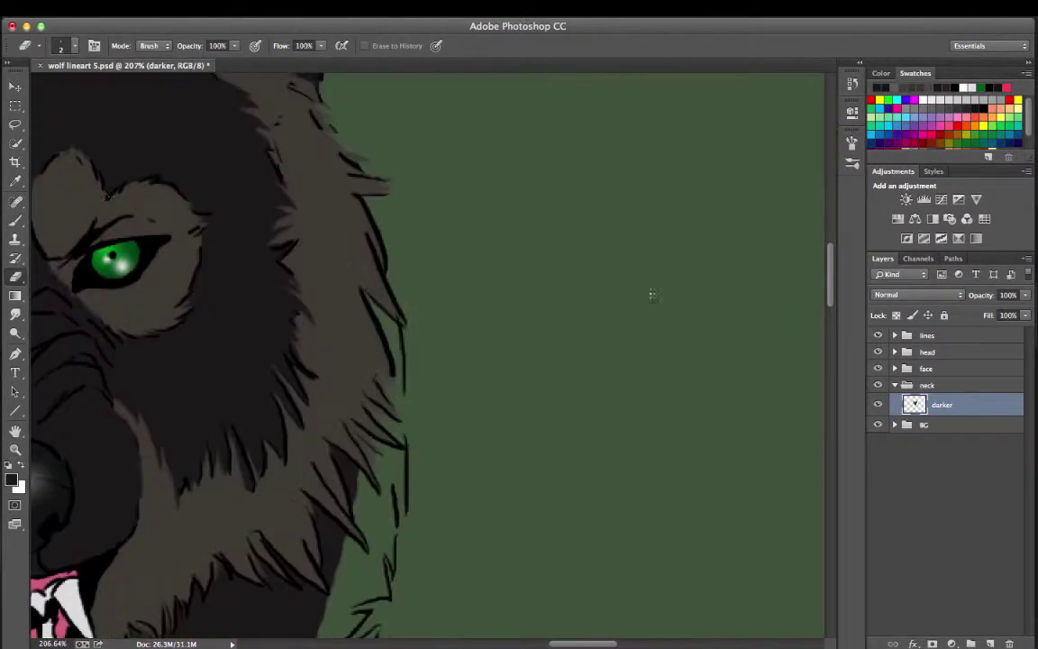
{"action": "key", "text": "b"}
{"action": "left_click", "coordinate": [60, 45]}
{"action": "scroll", "coordinate": [444, 178], "scroll_direction": "down", "scroll_amount": 5}
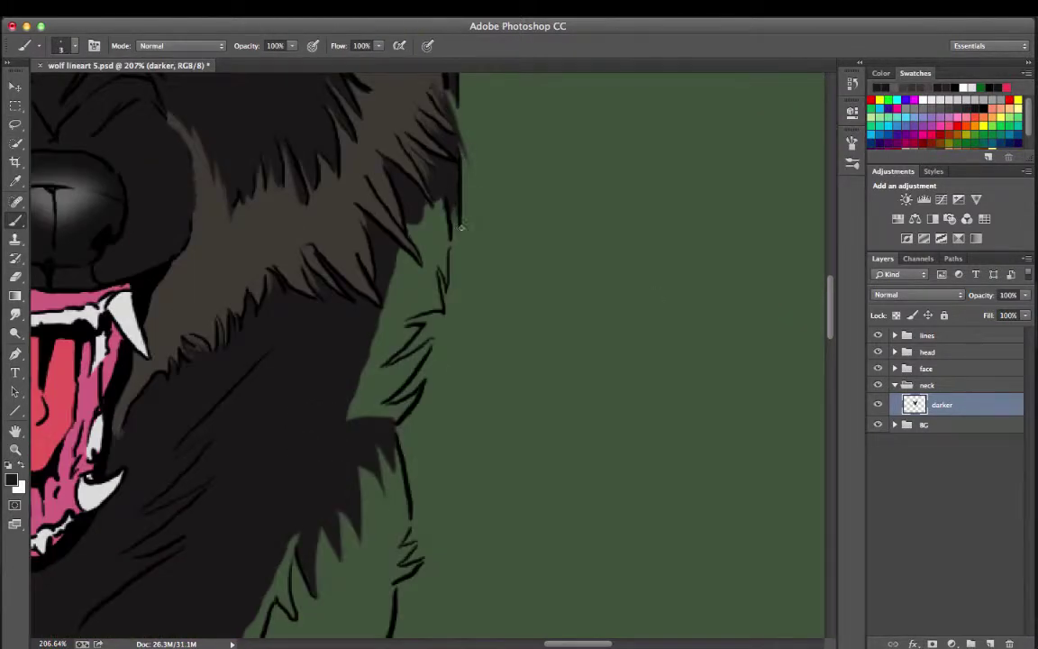
{"action": "left_click_drag", "start_coordinate": [442, 270], "coordinate": [358, 371]}
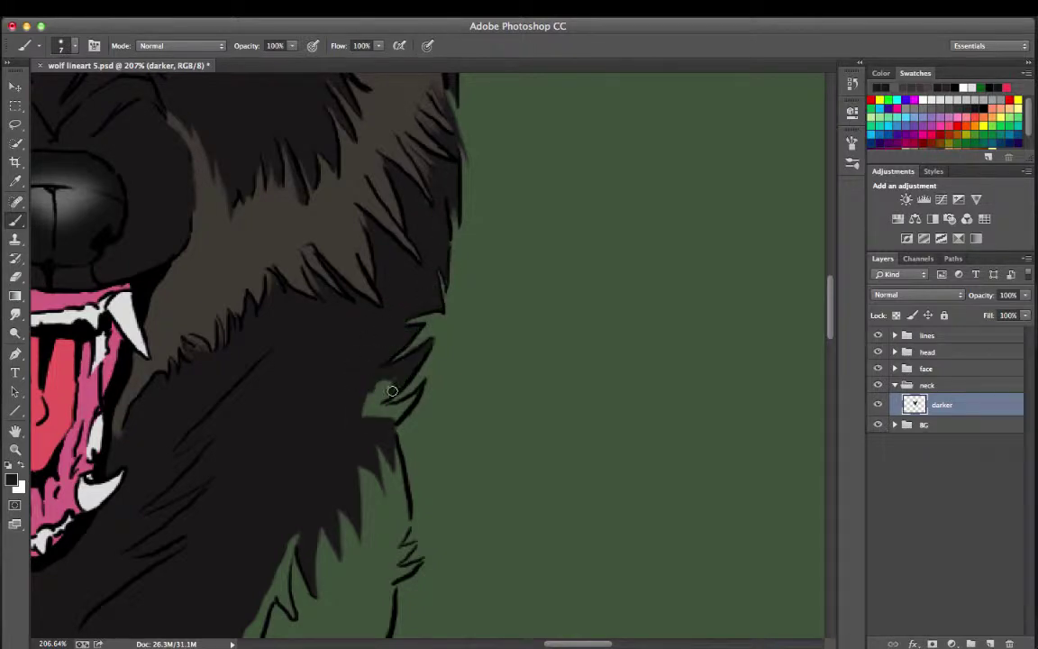
{"action": "scroll", "coordinate": [392, 391], "scroll_direction": "down", "scroll_amount": 5}
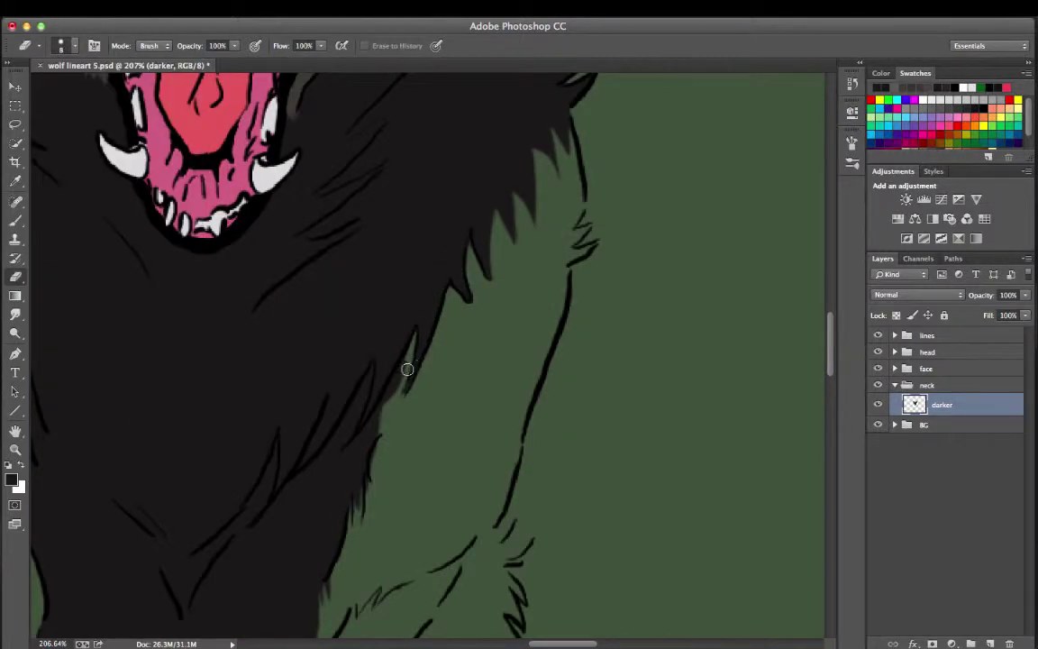
{"action": "scroll", "coordinate": [433, 361], "scroll_direction": "down", "scroll_amount": 8}
{"action": "scroll", "coordinate": [505, 469], "scroll_direction": "up", "scroll_amount": 5}
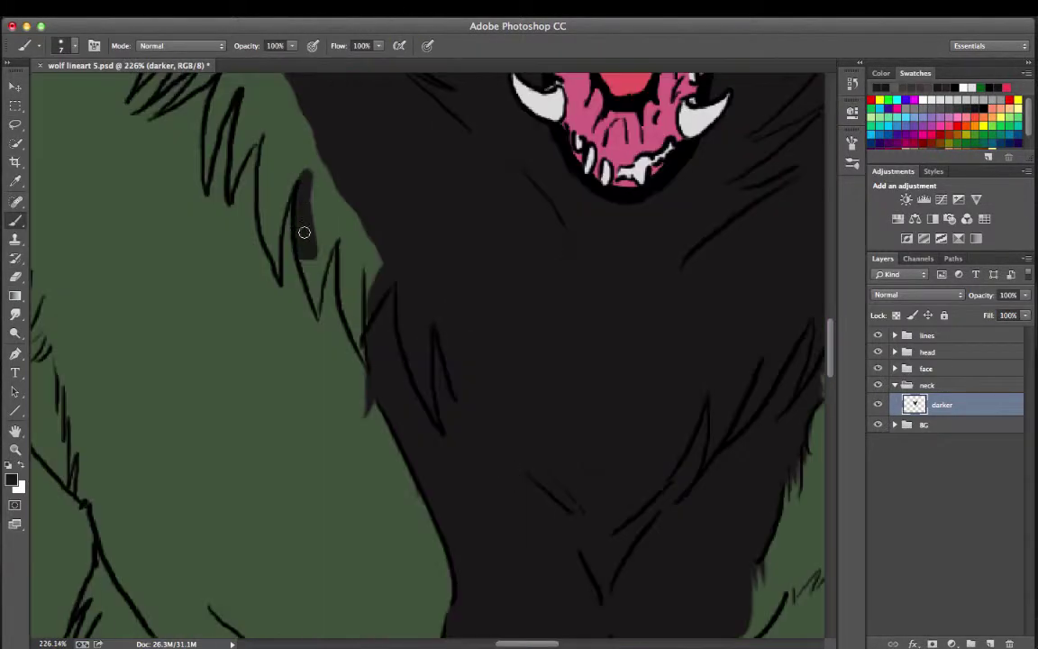
- Paint dark spiky fur strokes along the neck's edges up toward the face
{"action": "left_click_drag", "start_coordinate": [301, 232], "coordinate": [343, 251]}
{"action": "scroll", "coordinate": [388, 253], "scroll_direction": "up", "scroll_amount": 1}
{"action": "mouse_move", "coordinate": [496, 397]}
{"action": "left_mouse_down"}
{"action": "mouse_move", "coordinate": [370, 370]}
{"action": "mouse_move", "coordinate": [393, 398]}
{"action": "mouse_move", "coordinate": [327, 326]}
{"action": "left_mouse_up"}
{"action": "left_click_drag", "start_coordinate": [380, 263], "coordinate": [297, 90]}
{"action": "scroll", "coordinate": [370, 116], "scroll_direction": "up", "scroll_amount": 5}
{"action": "left_click_drag", "start_coordinate": [387, 487], "coordinate": [444, 331]}
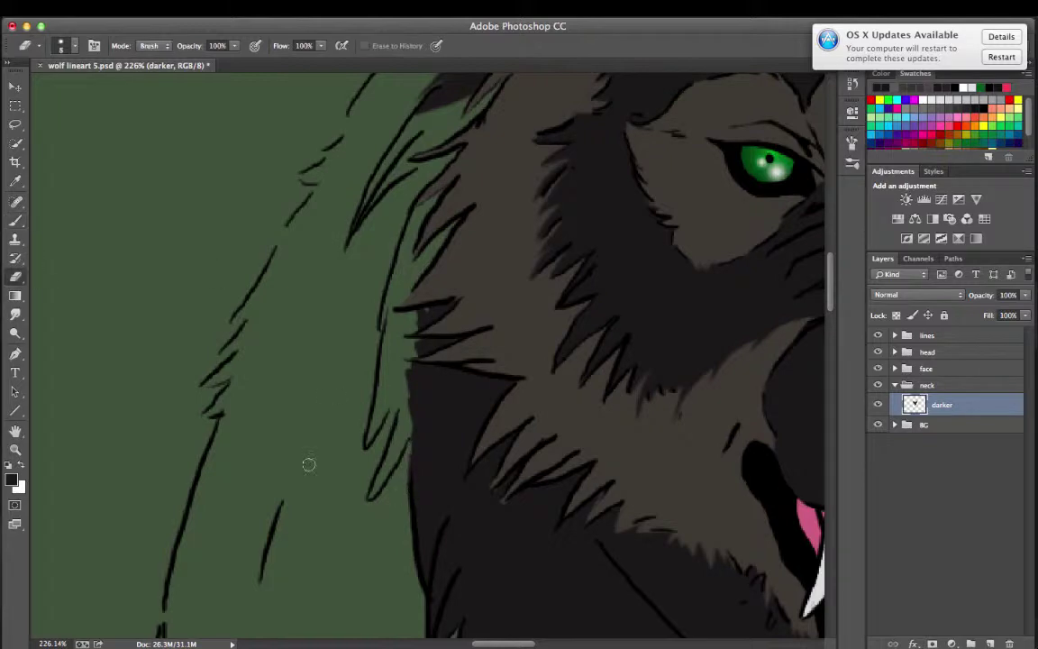
{"action": "left_click_drag", "start_coordinate": [389, 305], "coordinate": [399, 399]}
{"action": "left_click_drag", "start_coordinate": [408, 231], "coordinate": [360, 288]}
{"action": "scroll", "coordinate": [441, 190], "scroll_direction": "up", "scroll_amount": 5}
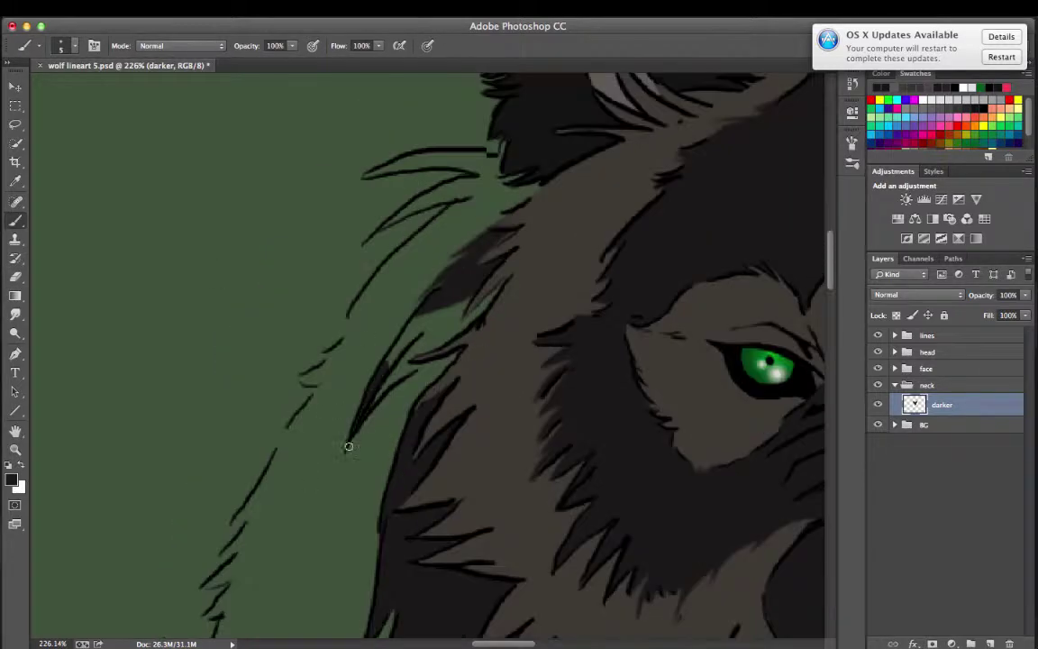
{"action": "left_click_drag", "start_coordinate": [347, 405], "coordinate": [379, 324]}
- Lasso a fur strip on the lower neck, fill it with the dark colour, and deselect
{"action": "scroll", "coordinate": [614, 423], "scroll_direction": "down", "scroll_amount": 5}
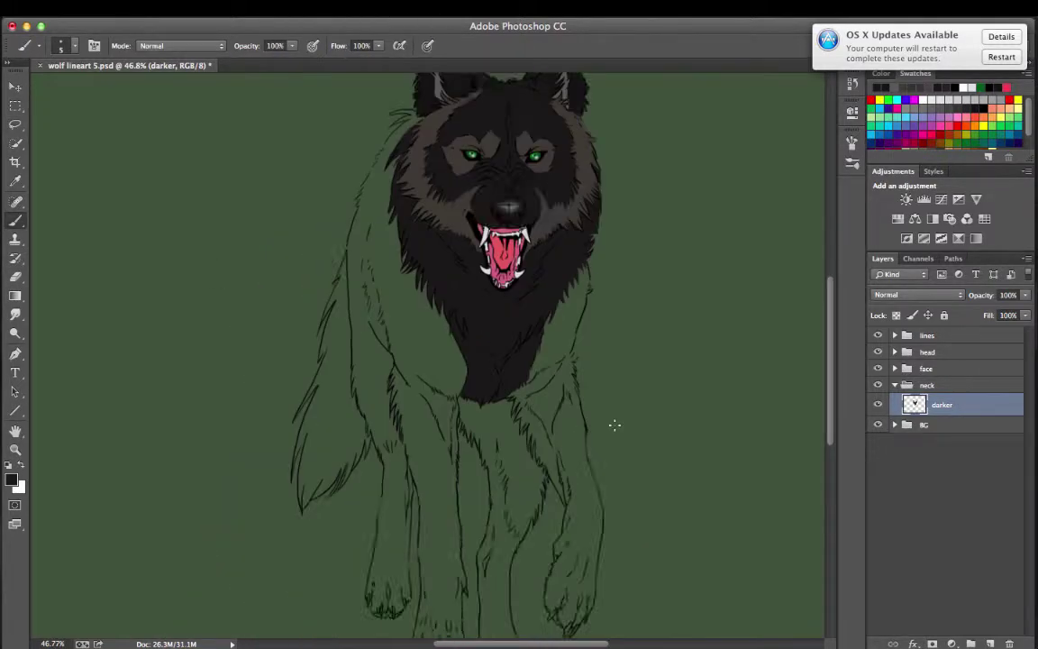
{"action": "scroll", "coordinate": [614, 424], "scroll_direction": "up", "scroll_amount": 5}
{"action": "scroll", "coordinate": [614, 425], "scroll_direction": "down", "scroll_amount": 2}
{"action": "key", "text": "l"}
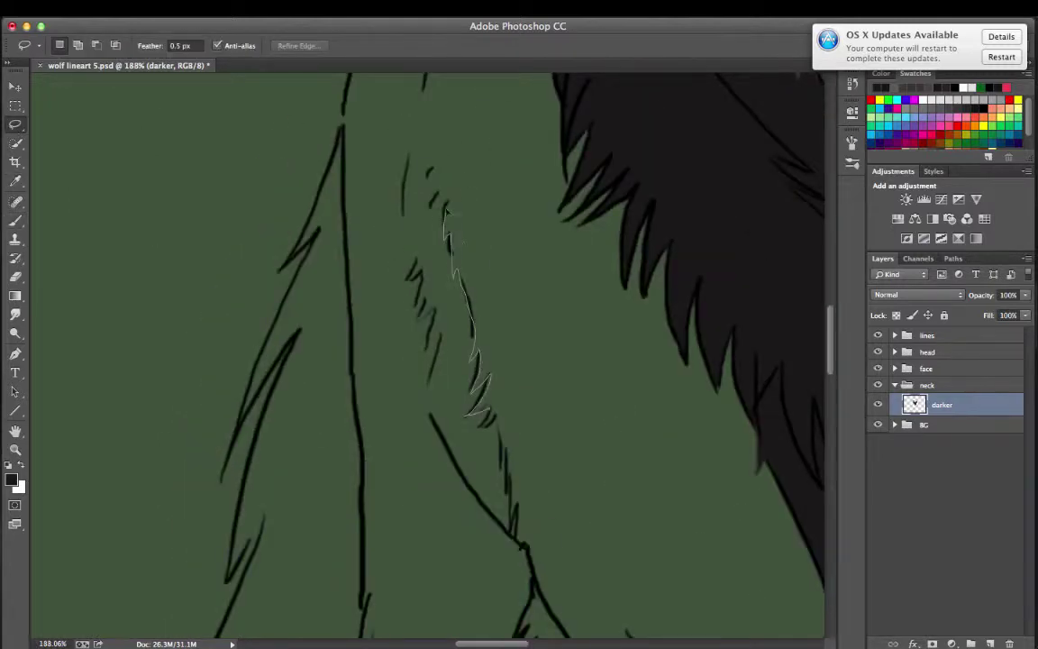
{"action": "left_click_drag", "start_coordinate": [503, 451], "coordinate": [520, 540]}
{"action": "key", "text": "alt+BackSpace"}
{"action": "key", "text": "b"}
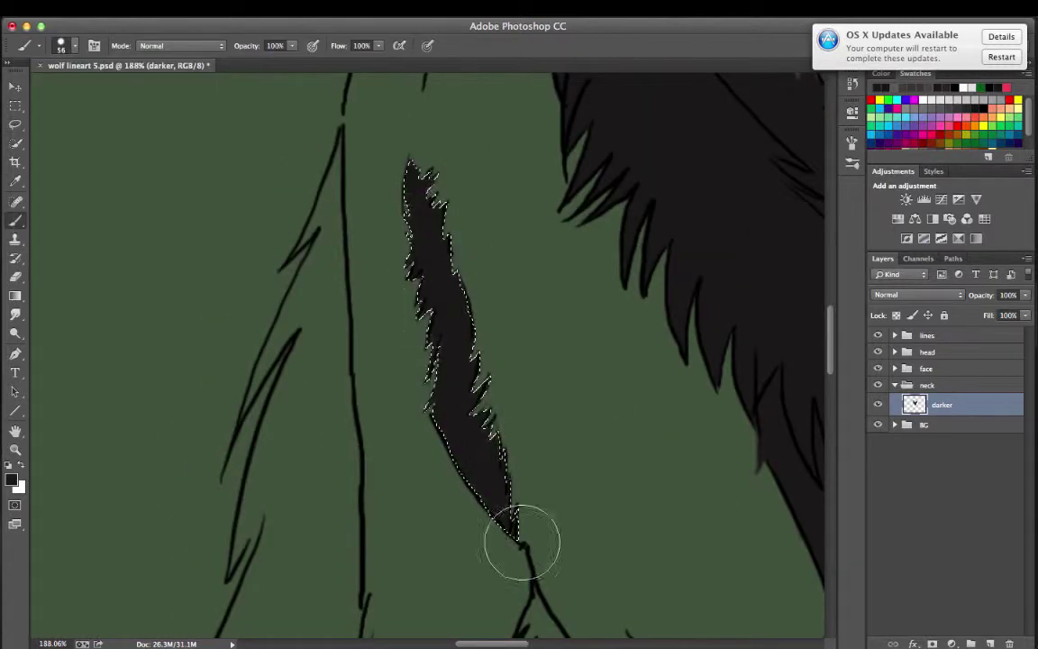
{"action": "key", "text": "ctrl+d"}
{"action": "scroll", "coordinate": [472, 465], "scroll_direction": "down", "scroll_amount": 5}
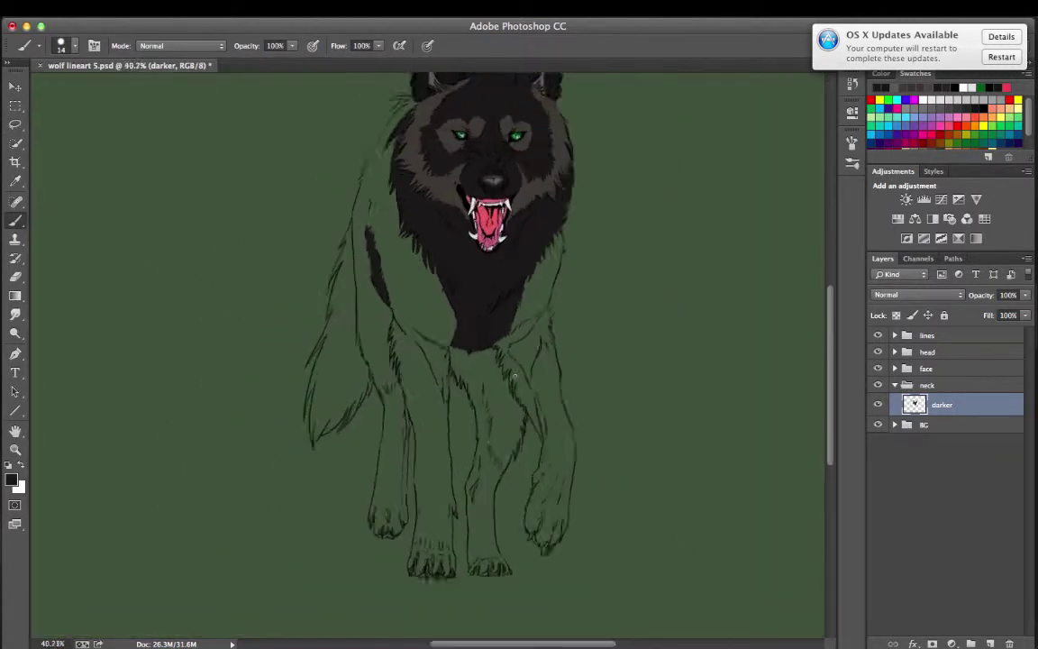
- Lasso the neck fur sides and fill them with grey-brown on the lighter layer
{"action": "key", "text": "l"}
{"action": "scroll", "coordinate": [370, 203], "scroll_direction": "up", "scroll_amount": 5}
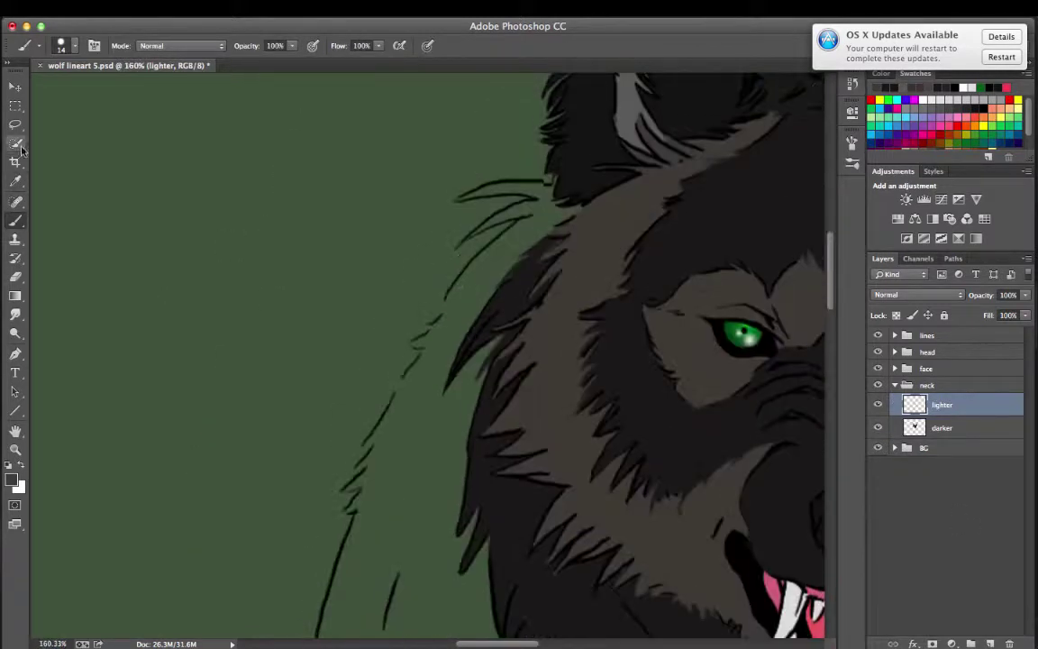
{"action": "left_click_drag", "start_coordinate": [470, 281], "coordinate": [473, 286]}
{"action": "key", "text": "b"}
{"action": "key", "text": "alt+BackSpace"}
{"action": "key", "text": "ctrl+d"}
- Move the lighter layer beneath the darker layer, then make darker active
{"action": "key", "text": "ctrl+bracketleft"}
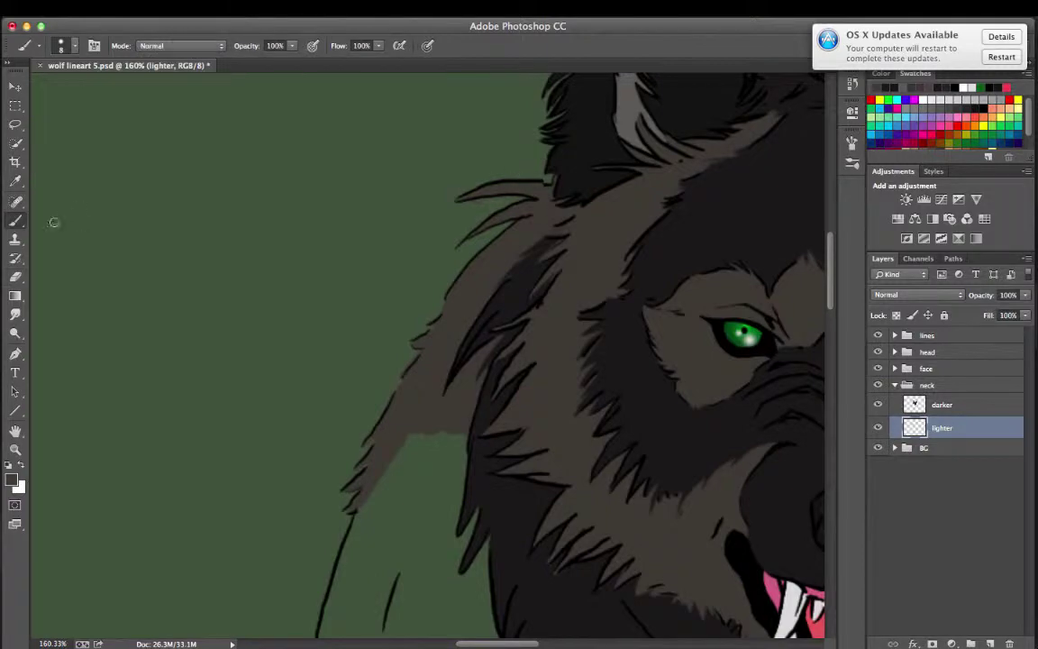
{"action": "scroll", "coordinate": [51, 223], "scroll_direction": "down", "scroll_amount": 3}
{"action": "scroll", "coordinate": [435, 190], "scroll_direction": "up", "scroll_amount": 2}
{"action": "scroll", "coordinate": [620, 477], "scroll_direction": "down", "scroll_amount": 3}
{"action": "scroll", "coordinate": [620, 476], "scroll_direction": "down", "scroll_amount": 3}
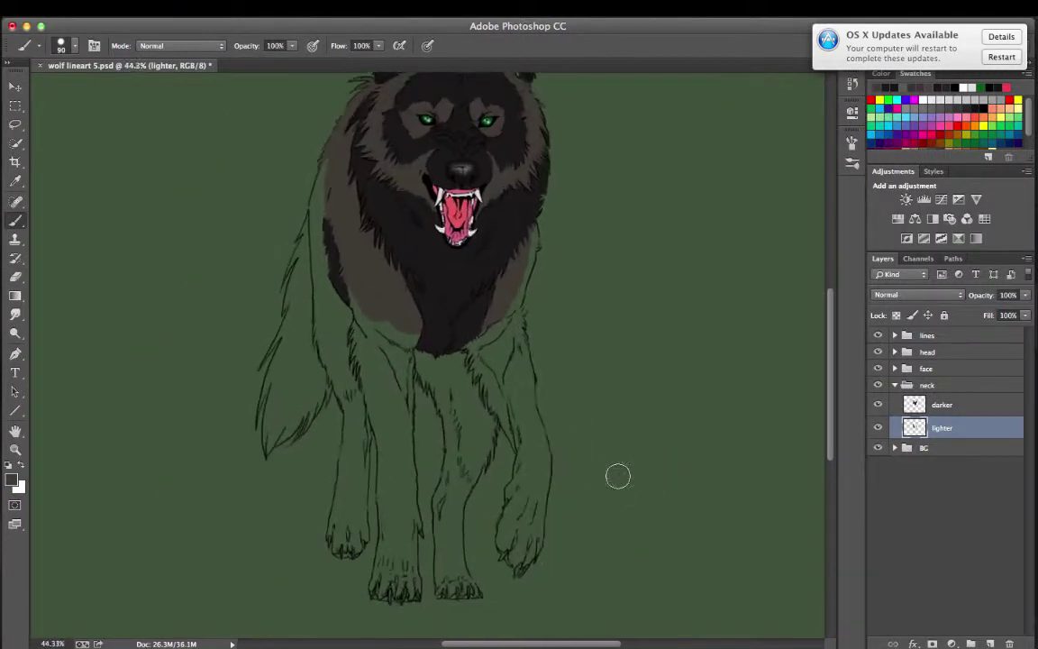
{"action": "scroll", "coordinate": [620, 477], "scroll_direction": "up", "scroll_amount": 4}
{"action": "scroll", "coordinate": [619, 477], "scroll_direction": "down", "scroll_amount": 4}
{"action": "scroll", "coordinate": [448, 312], "scroll_direction": "up", "scroll_amount": 2}
{"action": "key", "text": "alt+bracketright"}
- Sample the dark fur colour and paint a lassoed fur area near the neck dark
{"action": "key", "text": "i"}
{"action": "scroll", "coordinate": [448, 311], "scroll_direction": "up", "scroll_amount": 3}
{"action": "key", "text": "b"}
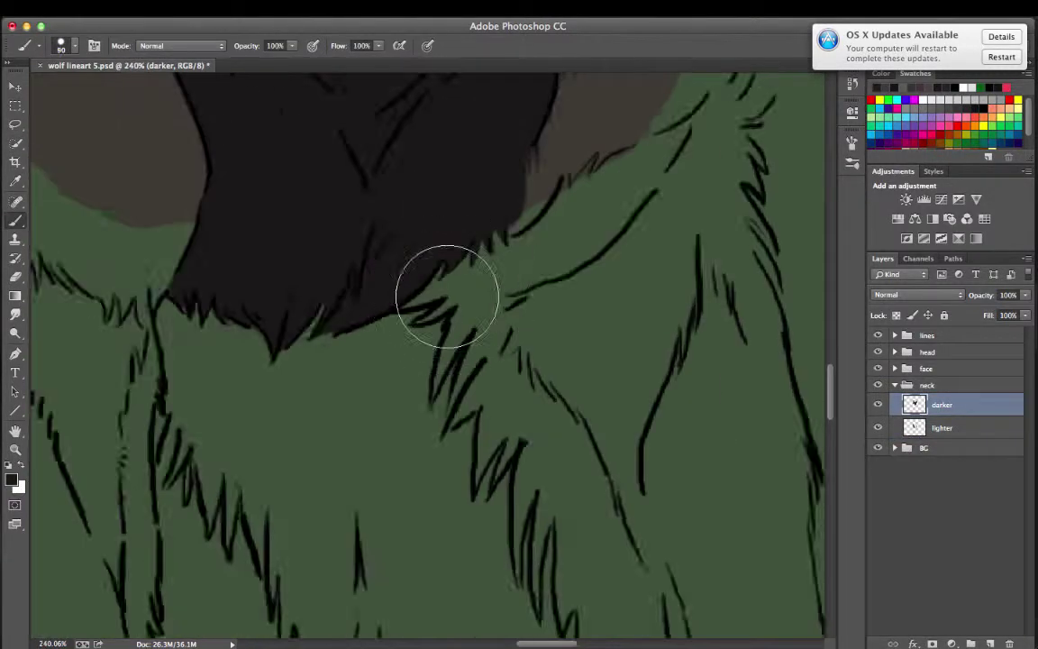
{"action": "scroll", "coordinate": [445, 289], "scroll_direction": "up", "scroll_amount": 2}
{"action": "key", "text": "l"}
{"action": "left_click_drag", "start_coordinate": [358, 252], "coordinate": [393, 236]}
{"action": "left_click_drag", "start_coordinate": [306, 310], "coordinate": [297, 297]}
{"action": "key", "text": "b"}
{"action": "left_click_drag", "start_coordinate": [342, 307], "coordinate": [397, 285]}
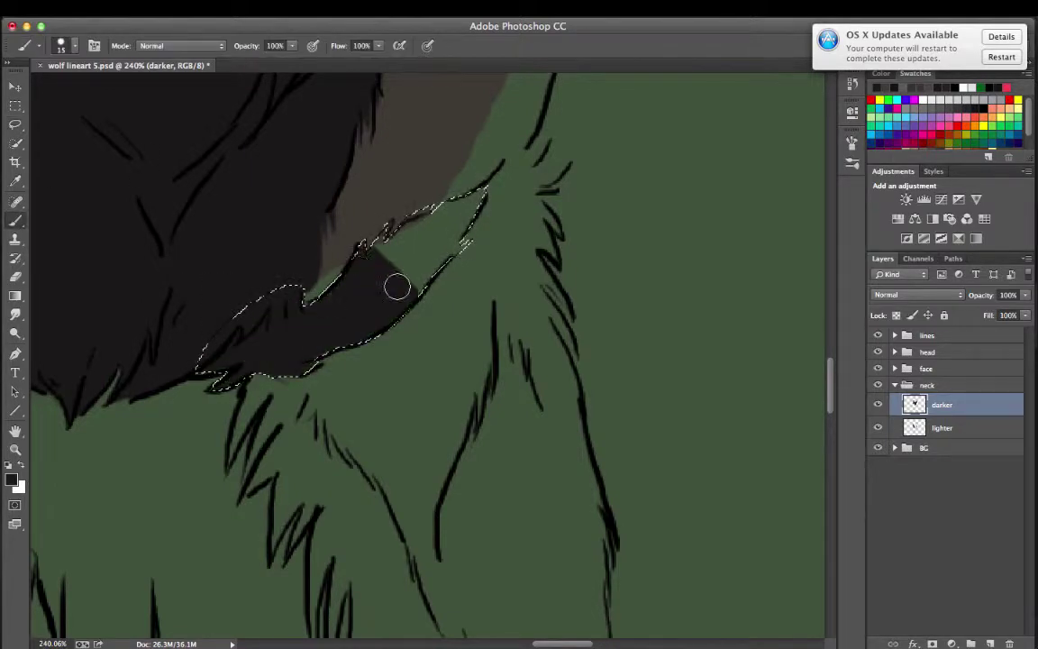
{"action": "key", "text": "ctrl+d"}
{"action": "left_click", "coordinate": [61, 45]}
- Lasso a strip of fur down the chest and paint it dark
{"action": "scroll", "coordinate": [368, 376], "scroll_direction": "down", "scroll_amount": 5}
{"action": "scroll", "coordinate": [368, 376], "scroll_direction": "up", "scroll_amount": 3}
{"action": "key", "text": "l"}
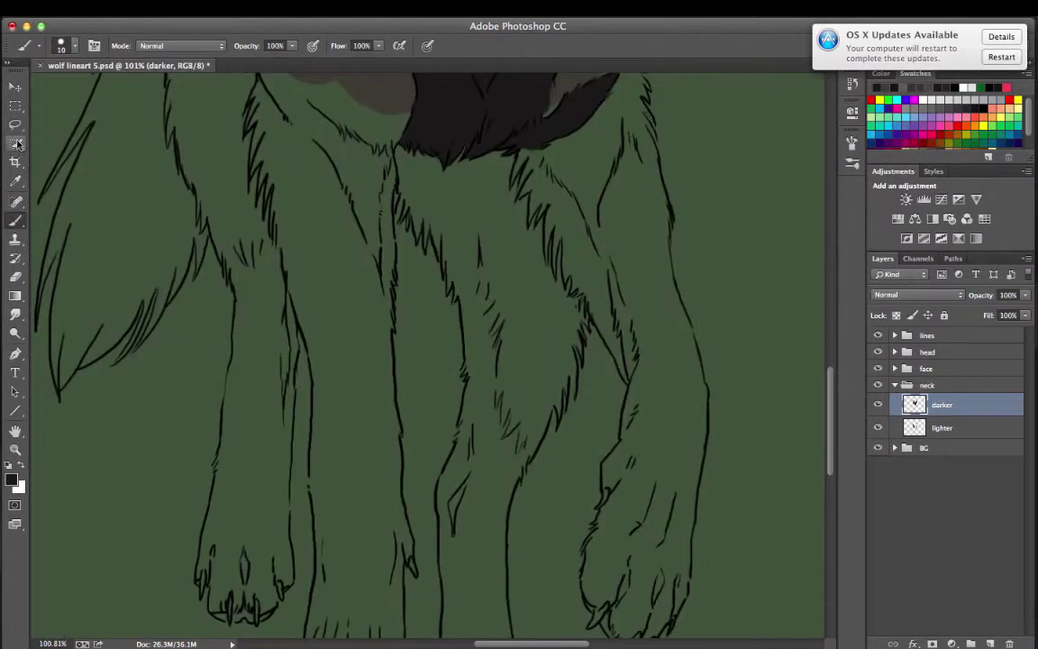
{"action": "left_click_drag", "start_coordinate": [399, 169], "coordinate": [460, 218]}
{"action": "left_click_drag", "start_coordinate": [497, 405], "coordinate": [493, 410]}
{"action": "key", "text": "b"}
{"action": "left_click", "coordinate": [61, 45]}
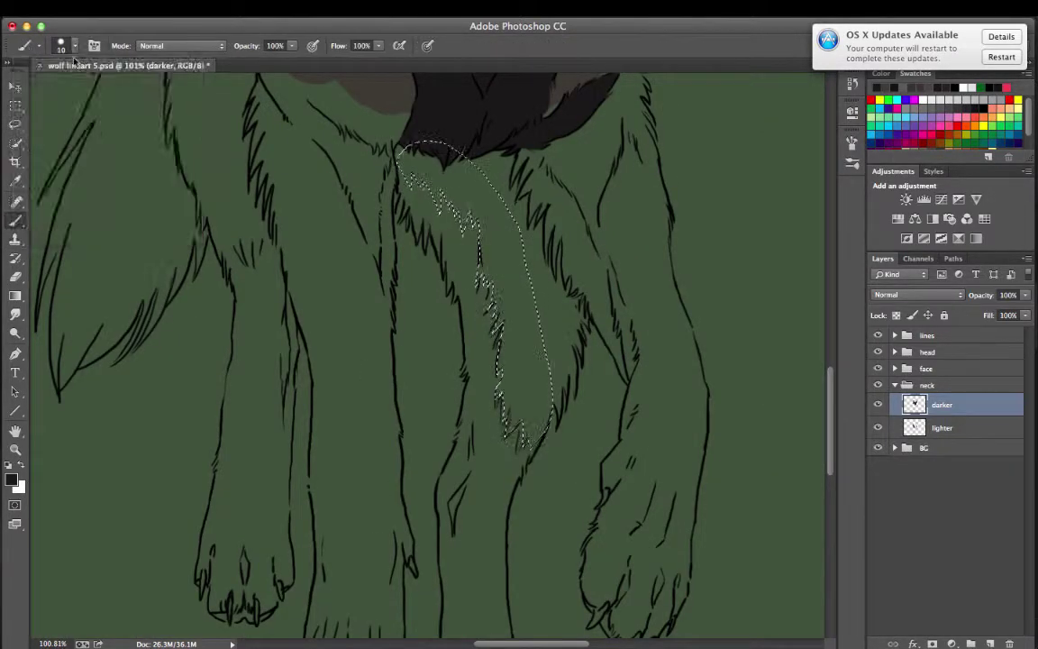
{"action": "left_click_drag", "start_coordinate": [406, 180], "coordinate": [491, 397]}
{"action": "key", "text": "ctrl+d"}
- Widen the dark chest strip and add dark fur tufts along its edges
{"action": "scroll", "coordinate": [332, 501], "scroll_direction": "down", "scroll_amount": 2}
{"action": "scroll", "coordinate": [333, 501], "scroll_direction": "up", "scroll_amount": 1}
{"action": "scroll", "coordinate": [324, 498], "scroll_direction": "down", "scroll_amount": 3}
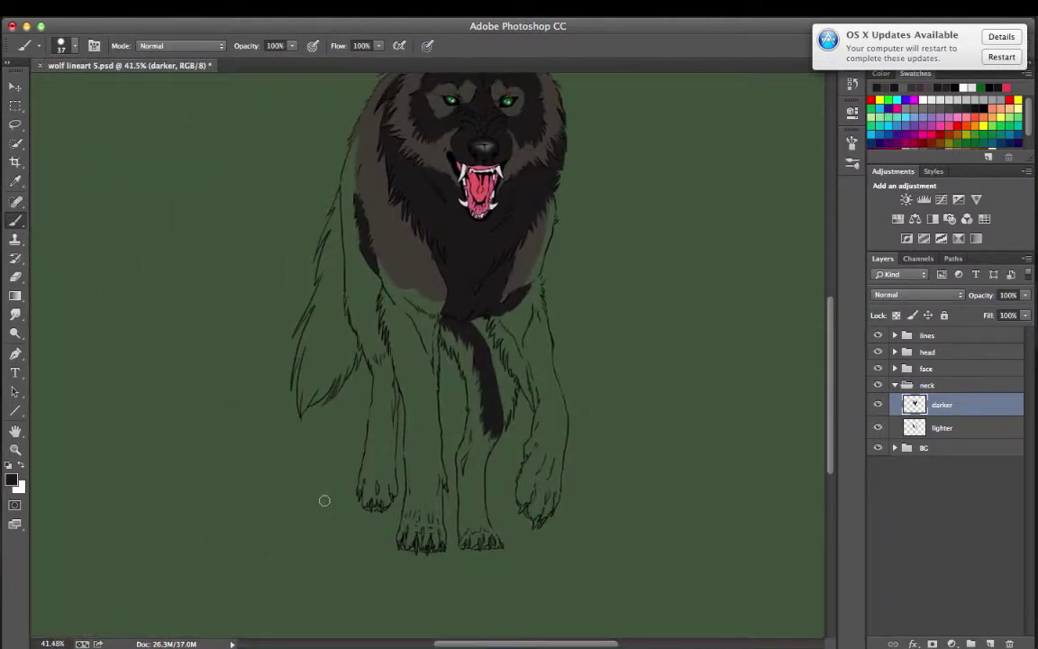
{"action": "scroll", "coordinate": [428, 232], "scroll_direction": "up", "scroll_amount": 4}
{"action": "scroll", "coordinate": [329, 244], "scroll_direction": "down", "scroll_amount": 4}
{"action": "scroll", "coordinate": [544, 393], "scroll_direction": "up", "scroll_amount": 4}
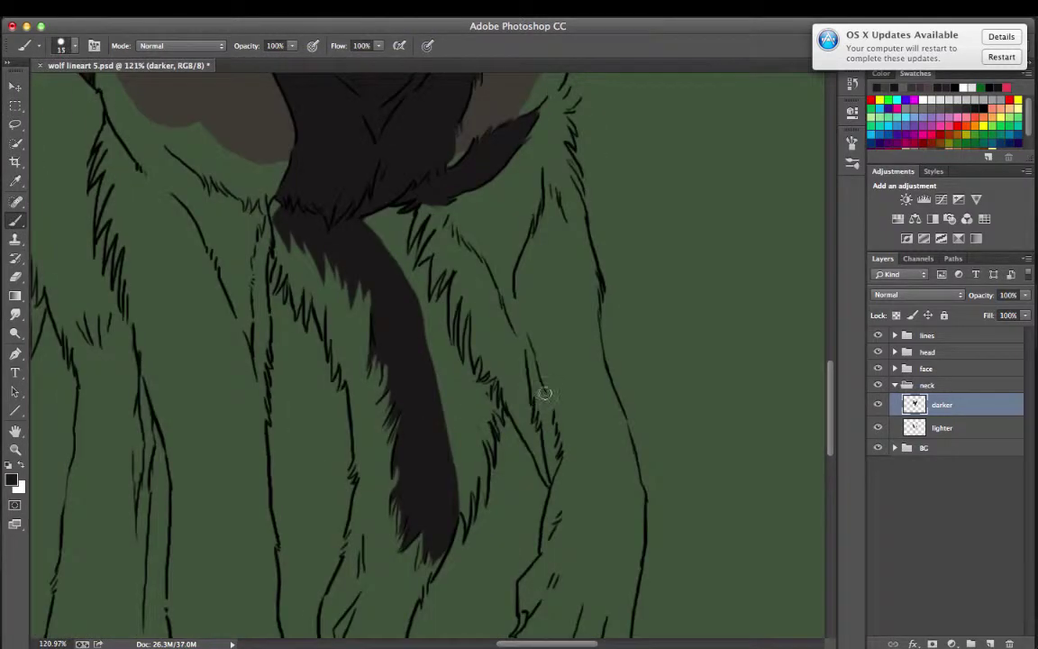
{"action": "left_click_drag", "start_coordinate": [398, 227], "coordinate": [426, 340]}
{"action": "scroll", "coordinate": [426, 340], "scroll_direction": "up", "scroll_amount": 3}
{"action": "left_click_drag", "start_coordinate": [440, 396], "coordinate": [405, 341]}
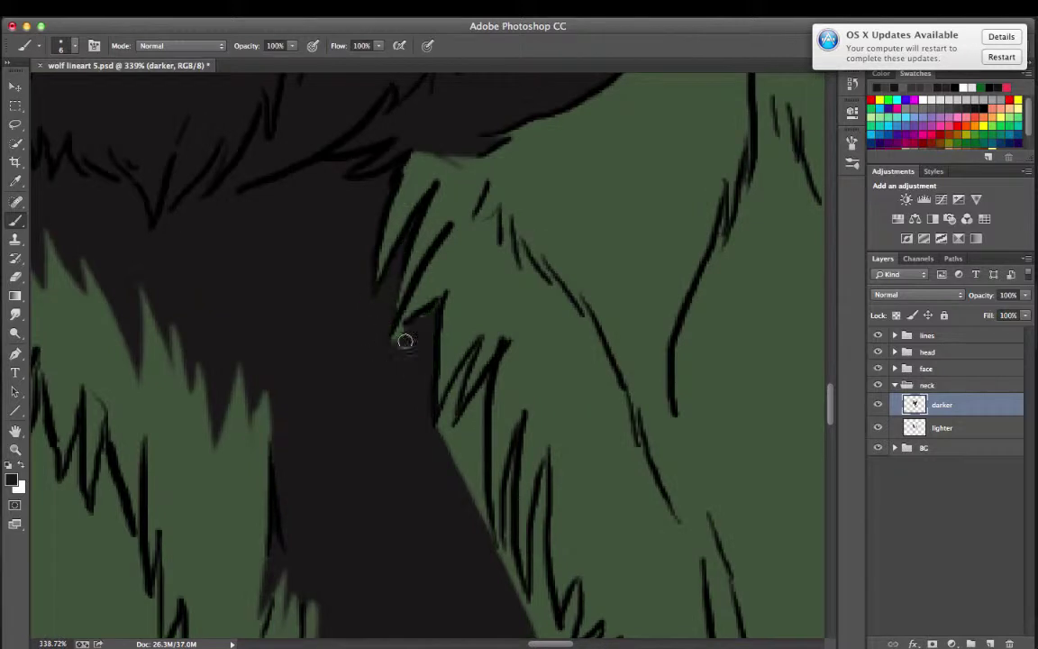
{"action": "mouse_move", "coordinate": [480, 390]}
{"action": "left_mouse_down"}
{"action": "mouse_move", "coordinate": [359, 271]}
{"action": "mouse_move", "coordinate": [398, 250]}
{"action": "mouse_move", "coordinate": [407, 403]}
{"action": "mouse_move", "coordinate": [478, 368]}
{"action": "left_mouse_up"}
{"action": "mouse_move", "coordinate": [426, 489]}
{"action": "left_mouse_down"}
{"action": "mouse_move", "coordinate": [451, 406]}
{"action": "mouse_move", "coordinate": [461, 232]}
{"action": "left_mouse_up"}
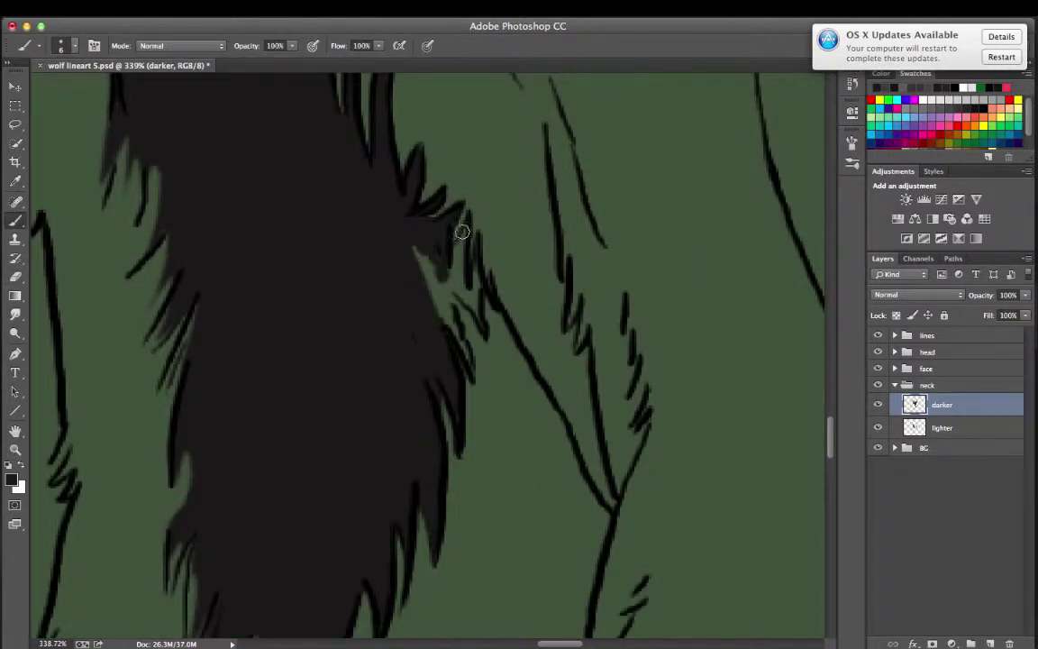
- Add dark fur strokes along the strip's lower-left edge and touch up its edges
{"action": "scroll", "coordinate": [432, 361], "scroll_direction": "up", "scroll_amount": 1}
{"action": "left_click_drag", "start_coordinate": [329, 210], "coordinate": [326, 347]}
{"action": "left_click_drag", "start_coordinate": [396, 311], "coordinate": [383, 426]}
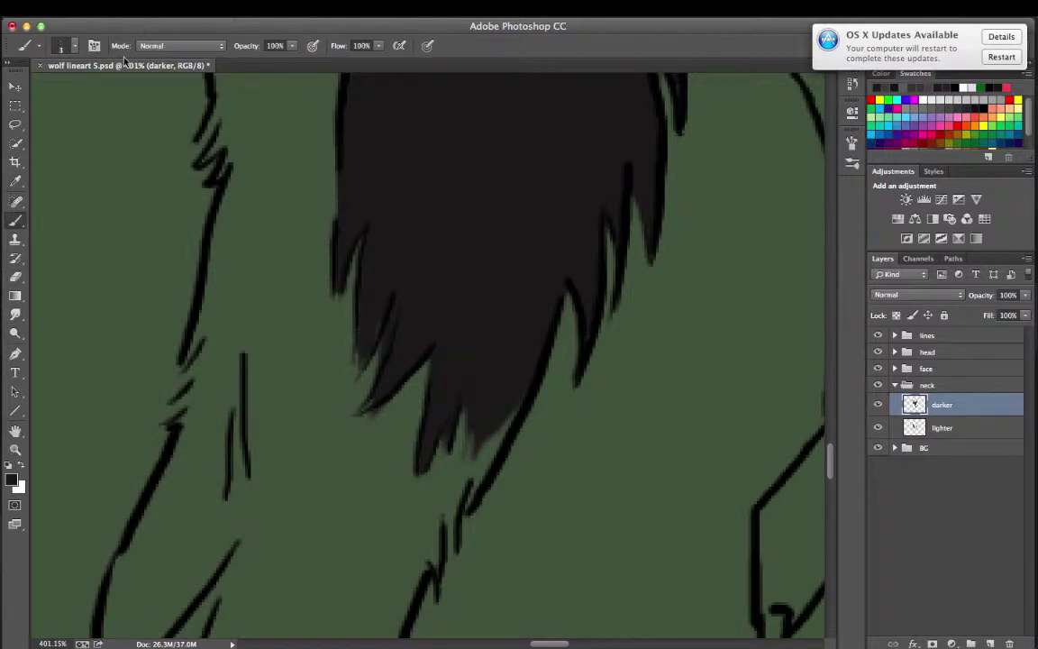
{"action": "scroll", "coordinate": [396, 387], "scroll_direction": "up", "scroll_amount": 3}
{"action": "left_click_drag", "start_coordinate": [829, 455], "coordinate": [830, 422]}
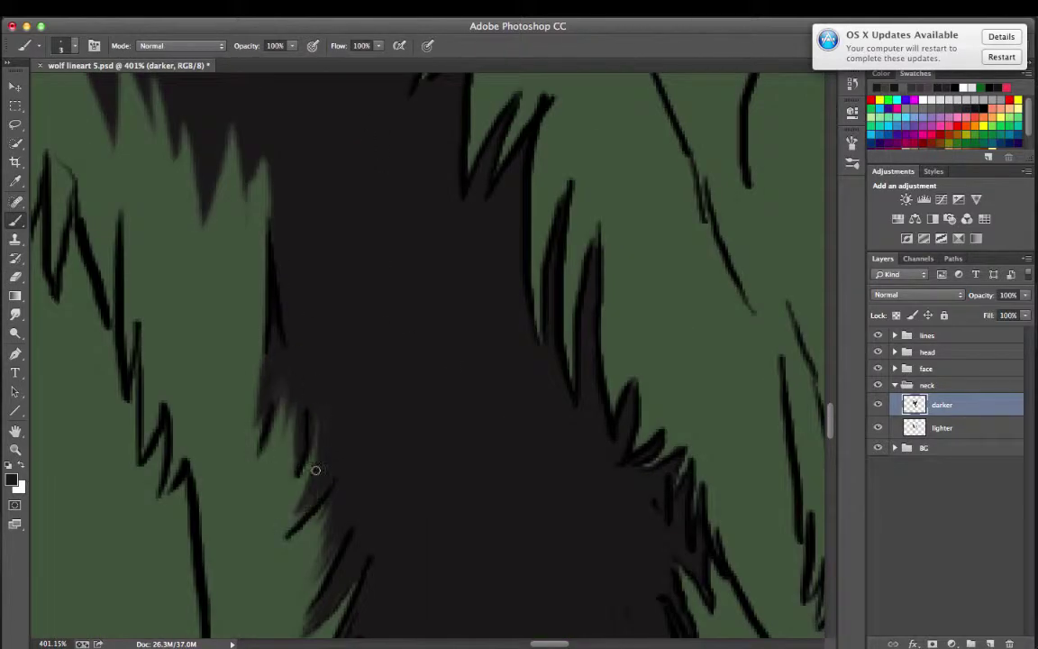
{"action": "scroll", "coordinate": [315, 469], "scroll_direction": "up", "scroll_amount": 3}
{"action": "left_click_drag", "start_coordinate": [219, 250], "coordinate": [216, 333]}
{"action": "scroll", "coordinate": [270, 270], "scroll_direction": "up", "scroll_amount": 3}
{"action": "left_click_drag", "start_coordinate": [303, 166], "coordinate": [423, 329]}
{"action": "key", "text": "ctrl+0"}
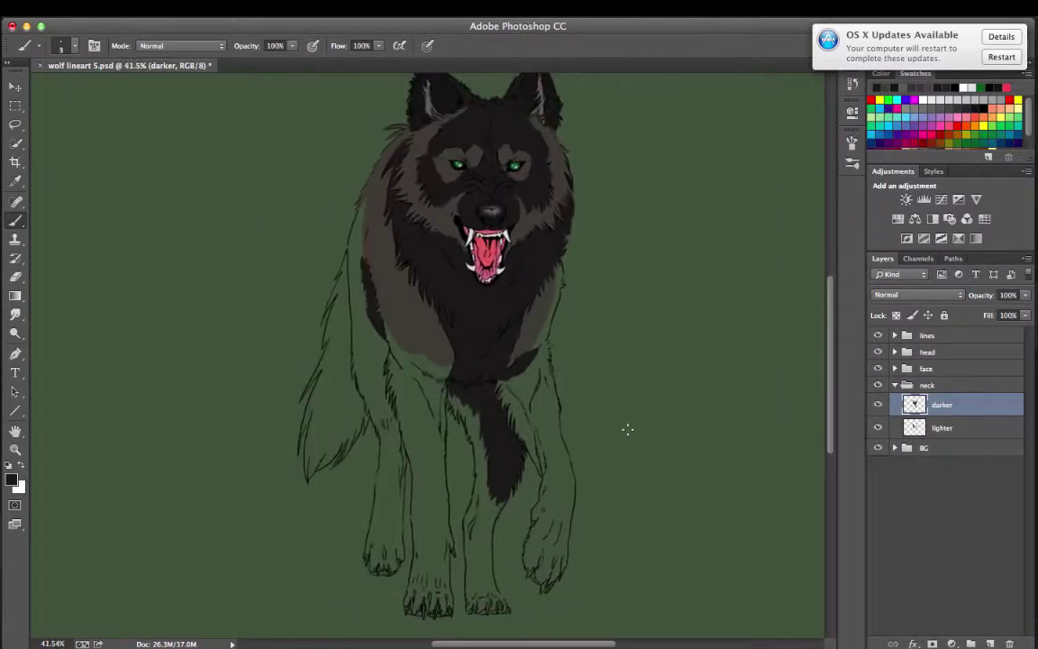
- Clear the selection and paint the grey strip on the left shoulder dark
{"action": "key", "text": "l"}
{"action": "scroll", "coordinate": [334, 232], "scroll_direction": "up", "scroll_amount": 5}
{"action": "left_click", "coordinate": [288, 7]}
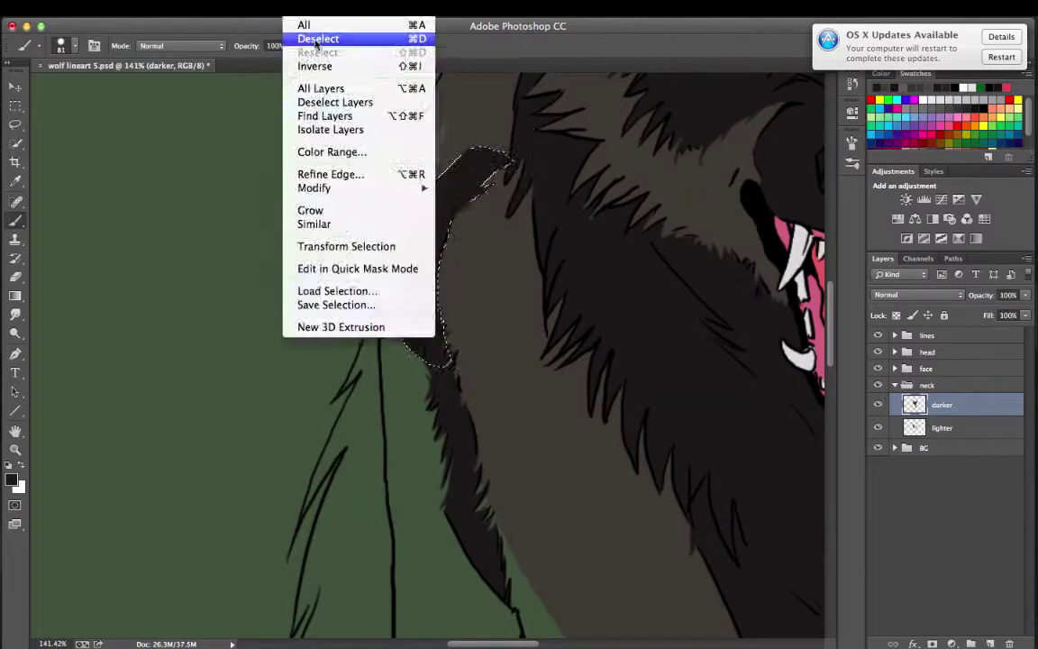
{"action": "left_click", "coordinate": [325, 37]}
{"action": "key", "text": "b"}
{"action": "scroll", "coordinate": [487, 167], "scroll_direction": "down", "scroll_amount": 3}
{"action": "scroll", "coordinate": [429, 371], "scroll_direction": "up", "scroll_amount": 4}
{"action": "left_click_drag", "start_coordinate": [434, 219], "coordinate": [418, 248]}
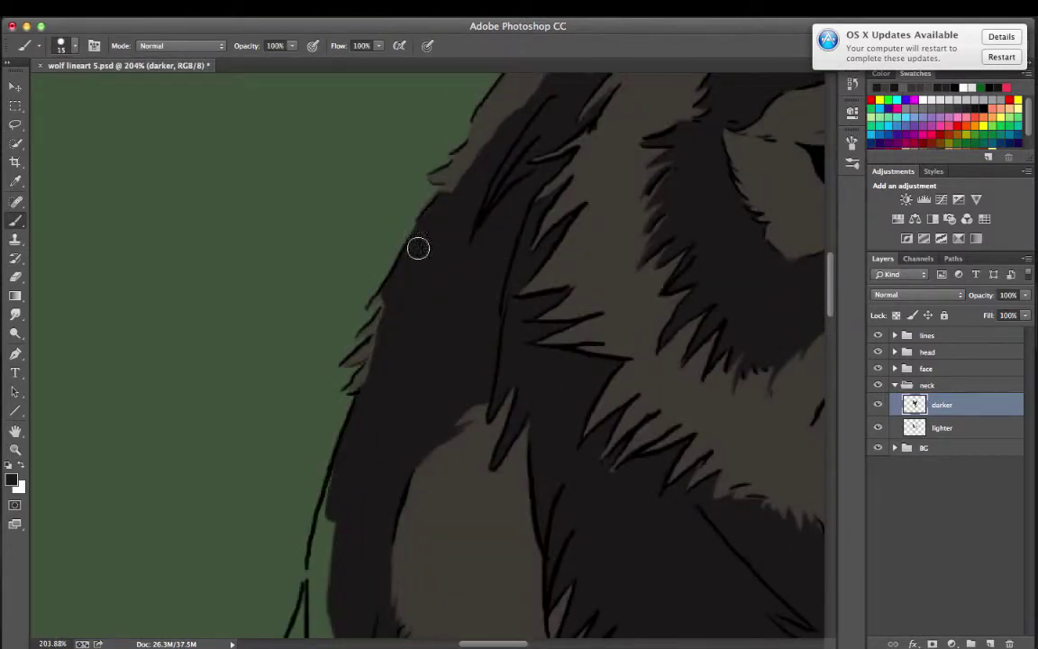
{"action": "left_click_drag", "start_coordinate": [474, 163], "coordinate": [258, 452]}
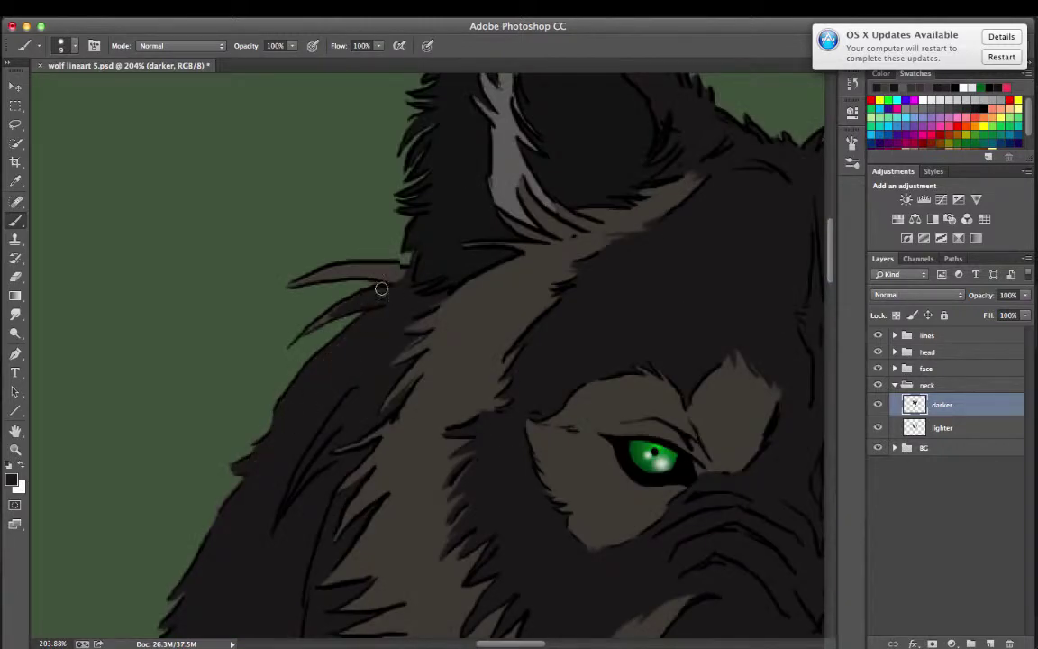
{"action": "scroll", "coordinate": [319, 322], "scroll_direction": "down", "scroll_amount": 5}
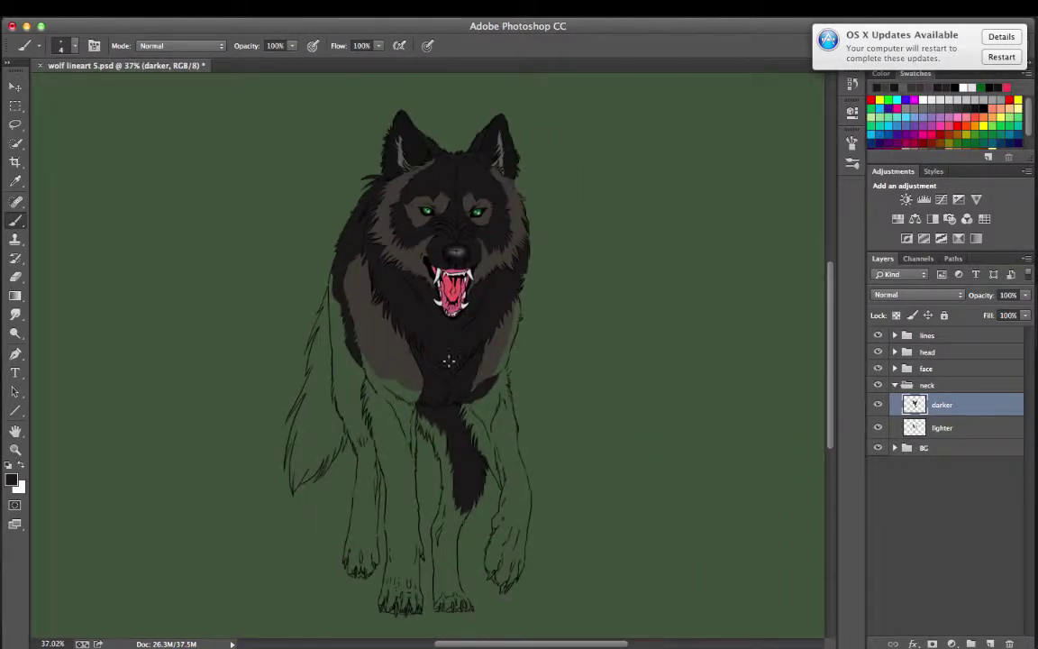
{"action": "scroll", "coordinate": [407, 421], "scroll_direction": "up", "scroll_amount": 4}
- Darken the left shoulder patch, then try a size-3 brush on the left leg and undo it
{"action": "left_click_drag", "start_coordinate": [396, 270], "coordinate": [482, 402]}
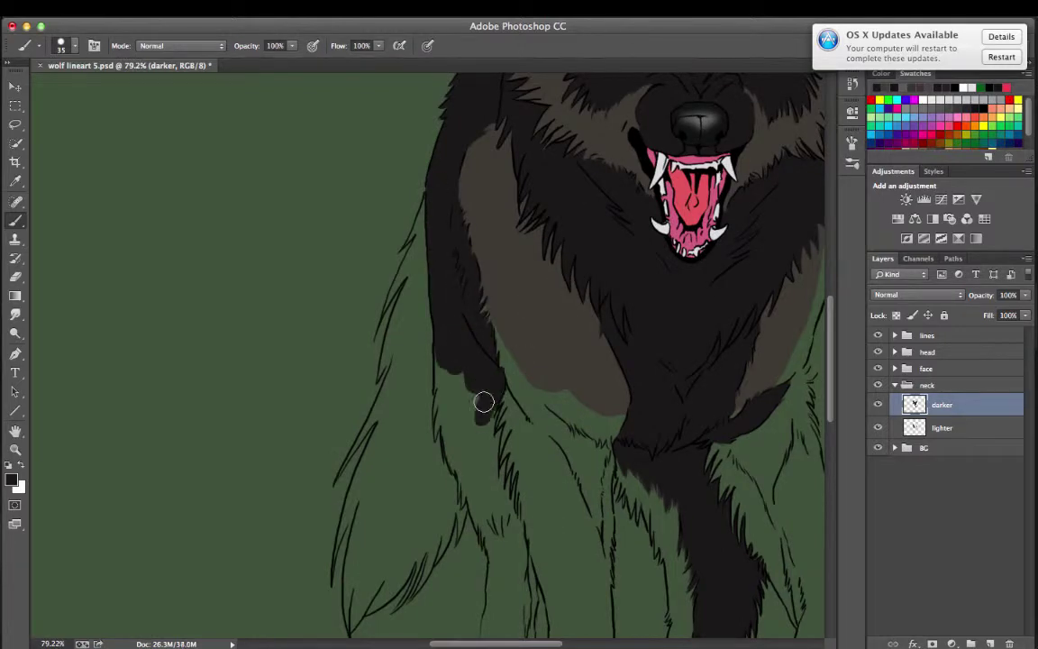
{"action": "scroll", "coordinate": [482, 403], "scroll_direction": "up", "scroll_amount": 5}
{"action": "mouse_move", "coordinate": [273, 159]}
{"action": "left_mouse_down"}
{"action": "mouse_move", "coordinate": [283, 287]}
{"action": "mouse_move", "coordinate": [352, 217]}
{"action": "mouse_move", "coordinate": [296, 354]}
{"action": "mouse_move", "coordinate": [336, 451]}
{"action": "left_mouse_up"}
{"action": "left_click", "coordinate": [75, 45]}
{"action": "left_click", "coordinate": [296, 349]}
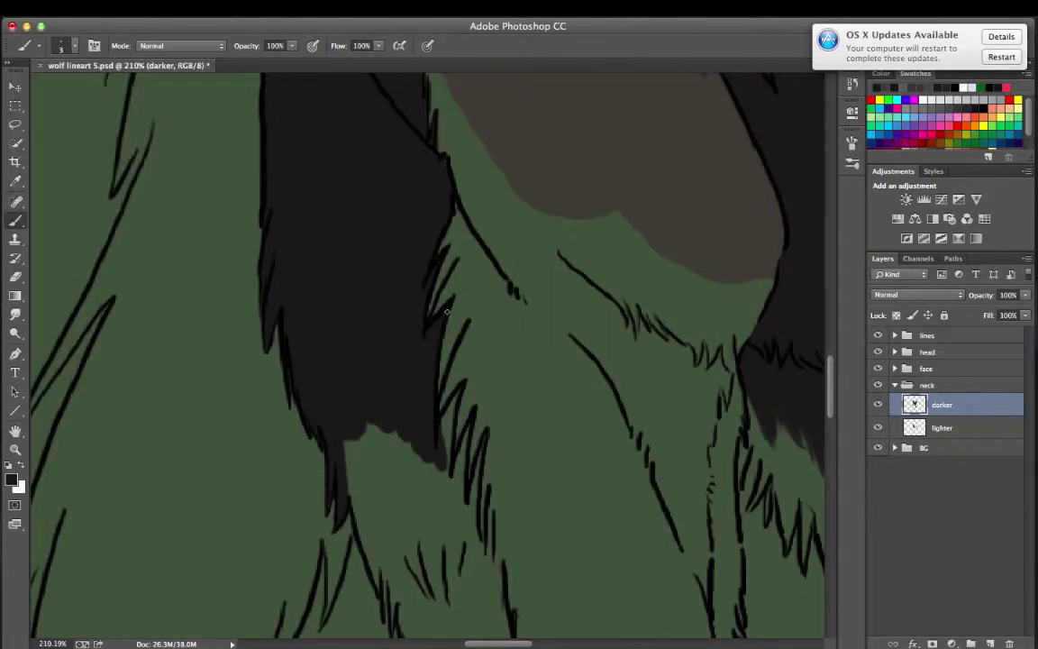
{"action": "scroll", "coordinate": [469, 422], "scroll_direction": "down", "scroll_amount": 5}
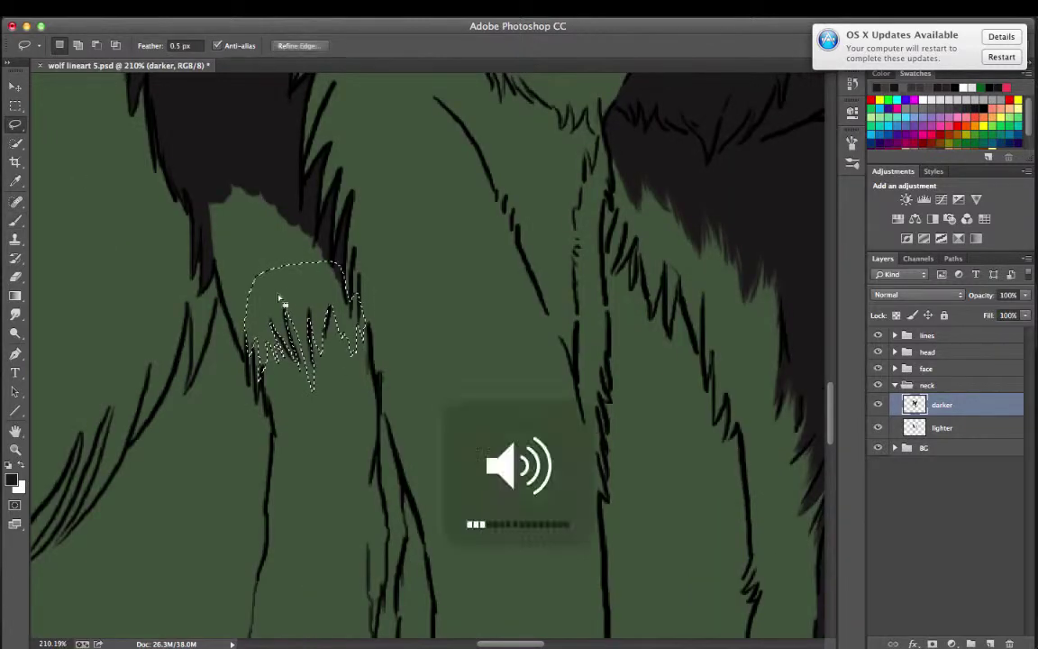
{"action": "mouse_move", "coordinate": [262, 288]}
{"action": "left_mouse_down"}
{"action": "mouse_move", "coordinate": [315, 342]}
{"action": "mouse_move", "coordinate": [270, 306]}
{"action": "left_mouse_up"}
{"action": "key", "text": "ctrl+z"}
{"action": "key", "text": "l"}
{"action": "key", "text": "b"}
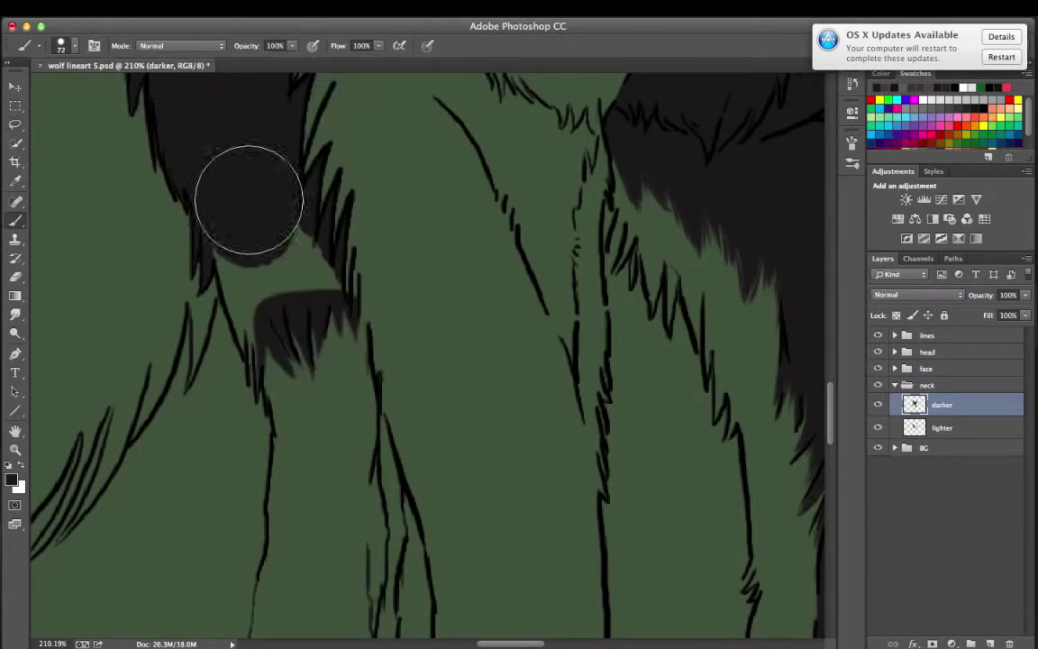
{"action": "key", "text": "ctrl+d"}
{"action": "key", "text": "ctrl+0"}
- On the lighter layer, paint the first front leg grey-brown down to its paw
{"action": "key", "text": "alt+["}
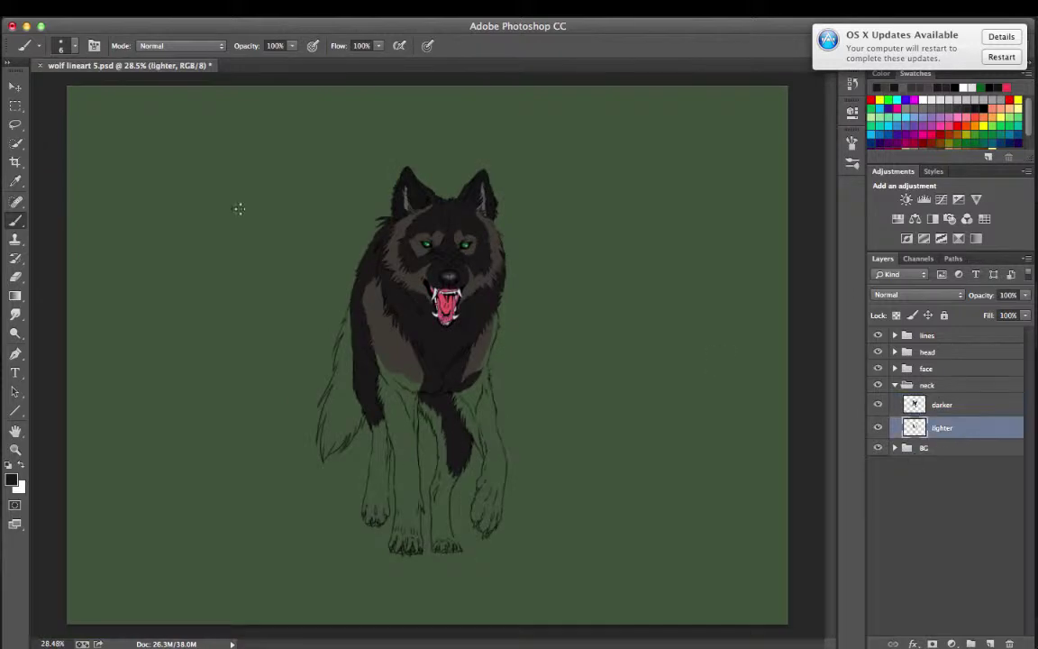
{"action": "scroll", "coordinate": [374, 387], "scroll_direction": "up", "scroll_amount": 5}
{"action": "left_click_drag", "start_coordinate": [397, 531], "coordinate": [399, 467]}
{"action": "scroll", "coordinate": [399, 467], "scroll_direction": "down", "scroll_amount": 3}
{"action": "mouse_move", "coordinate": [347, 135]}
{"action": "left_mouse_down"}
{"action": "mouse_move", "coordinate": [370, 429]}
{"action": "mouse_move", "coordinate": [390, 229]}
{"action": "left_mouse_up"}
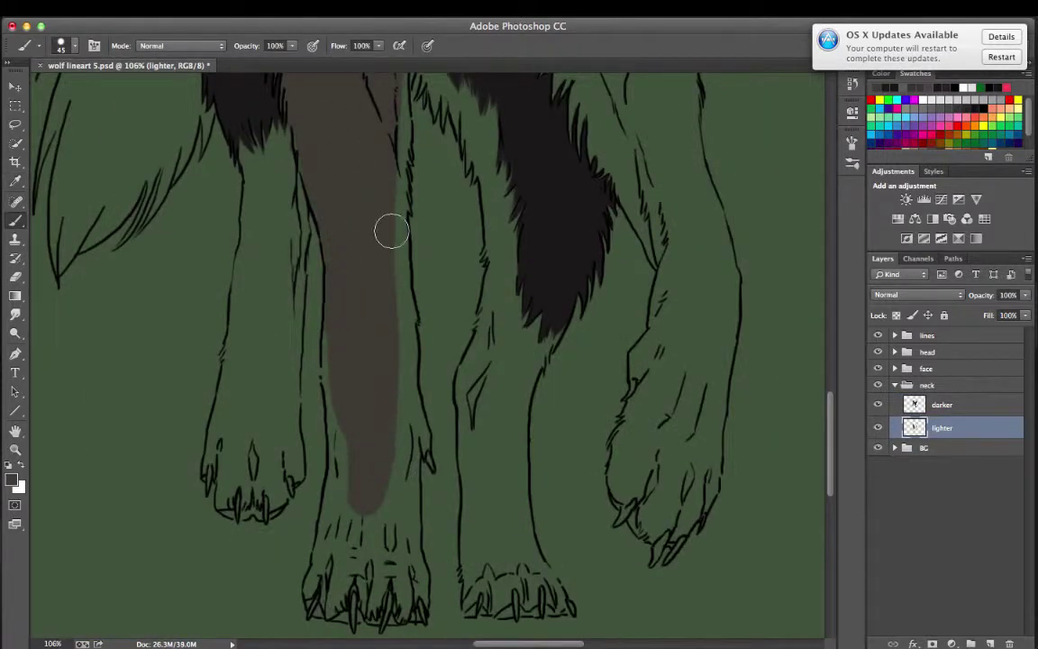
{"action": "scroll", "coordinate": [389, 229], "scroll_direction": "up", "scroll_amount": 4}
{"action": "scroll", "coordinate": [342, 427], "scroll_direction": "down", "scroll_amount": 5}
{"action": "mouse_move", "coordinate": [433, 273]}
{"action": "left_mouse_down"}
{"action": "mouse_move", "coordinate": [434, 514]}
{"action": "mouse_move", "coordinate": [333, 459]}
{"action": "left_mouse_up"}
{"action": "scroll", "coordinate": [333, 458], "scroll_direction": "down", "scroll_amount": 2}
{"action": "mouse_move", "coordinate": [320, 414]}
{"action": "left_mouse_down"}
{"action": "mouse_move", "coordinate": [435, 289]}
{"action": "mouse_move", "coordinate": [442, 338]}
{"action": "left_mouse_up"}
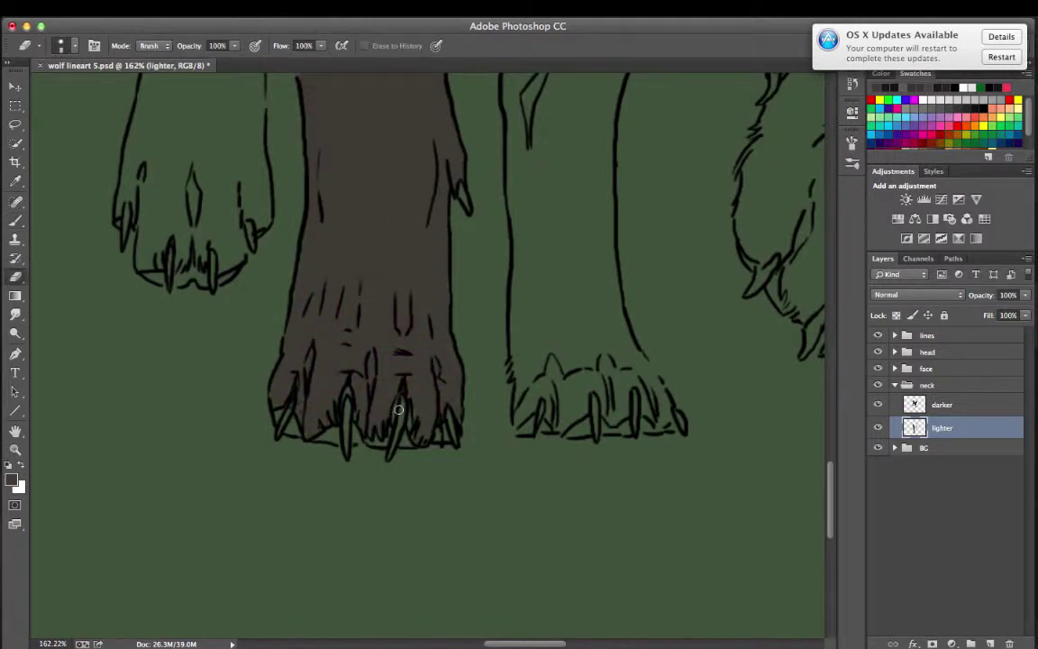
- Paint grey-brown down the other front leg
{"action": "left_click", "coordinate": [14, 332]}
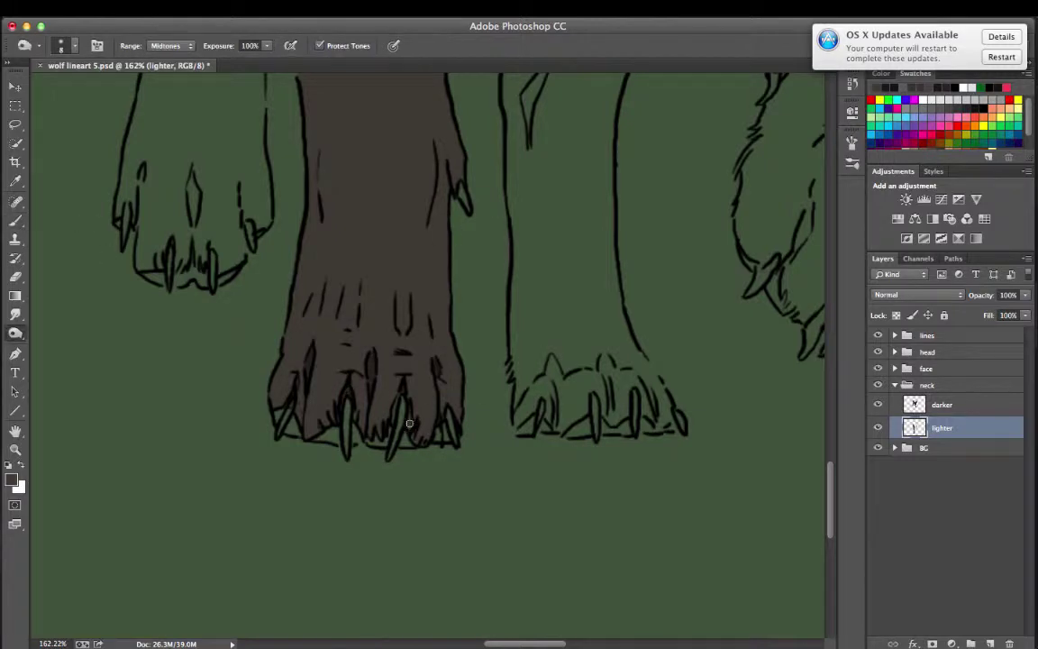
{"action": "scroll", "coordinate": [402, 304], "scroll_direction": "up", "scroll_amount": 5}
{"action": "key", "text": "b"}
{"action": "scroll", "coordinate": [364, 180], "scroll_direction": "down", "scroll_amount": 3}
{"action": "left_click_drag", "start_coordinate": [364, 180], "coordinate": [466, 434]}
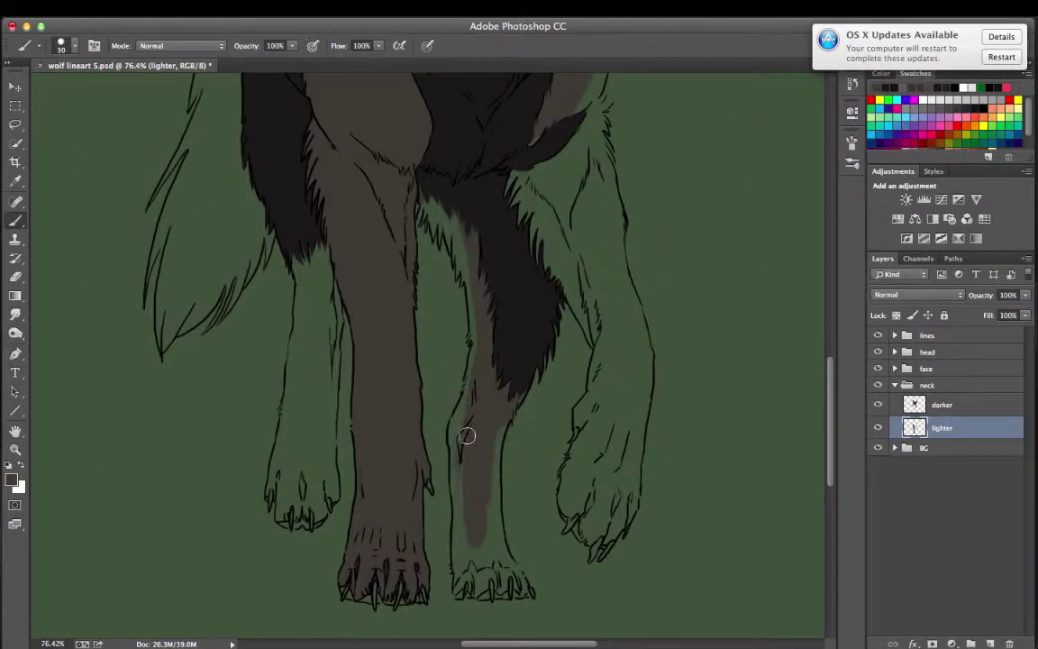
{"action": "scroll", "coordinate": [466, 433], "scroll_direction": "up", "scroll_amount": 5}
- With a smaller brush, fill the gap between the leg and claws with brown
{"action": "key", "text": "bracketleft"}
{"action": "key", "text": "bracketleft"}
{"action": "key", "text": "bracketleft"}
{"action": "left_click_drag", "start_coordinate": [332, 220], "coordinate": [414, 532]}
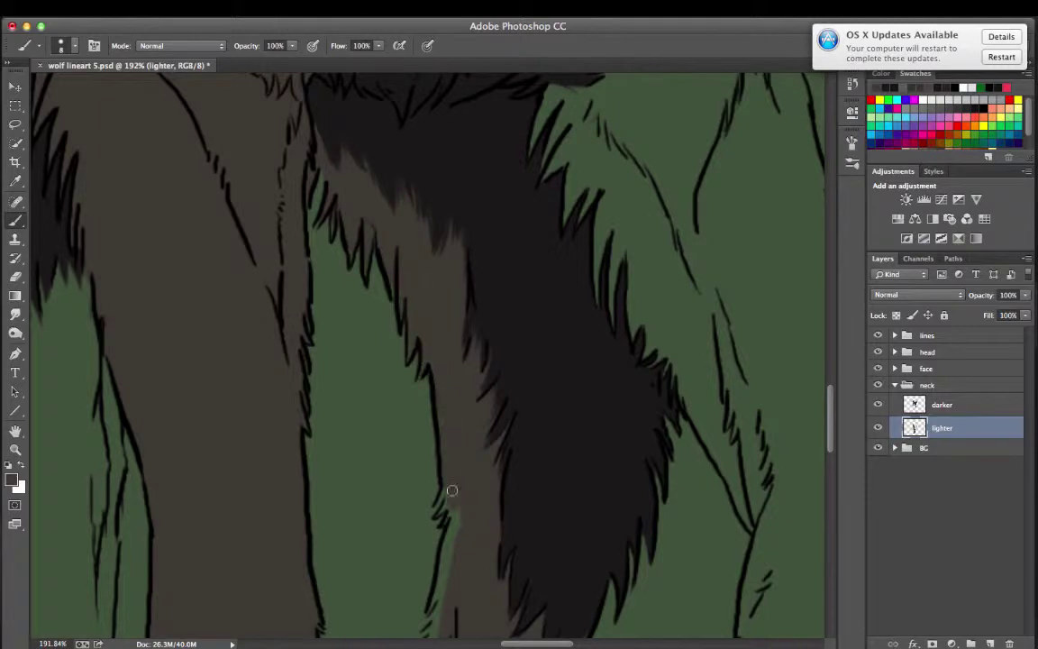
{"action": "scroll", "coordinate": [455, 505], "scroll_direction": "down", "scroll_amount": 5}
{"action": "scroll", "coordinate": [407, 214], "scroll_direction": "down", "scroll_amount": 5}
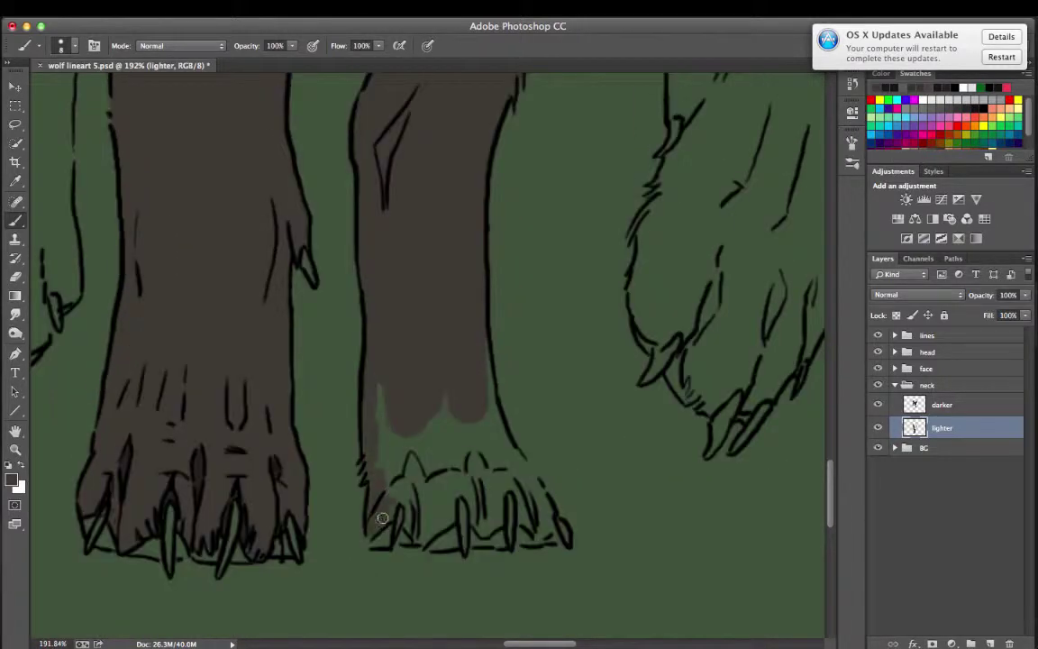
{"action": "left_click_drag", "start_coordinate": [445, 520], "coordinate": [494, 385]}
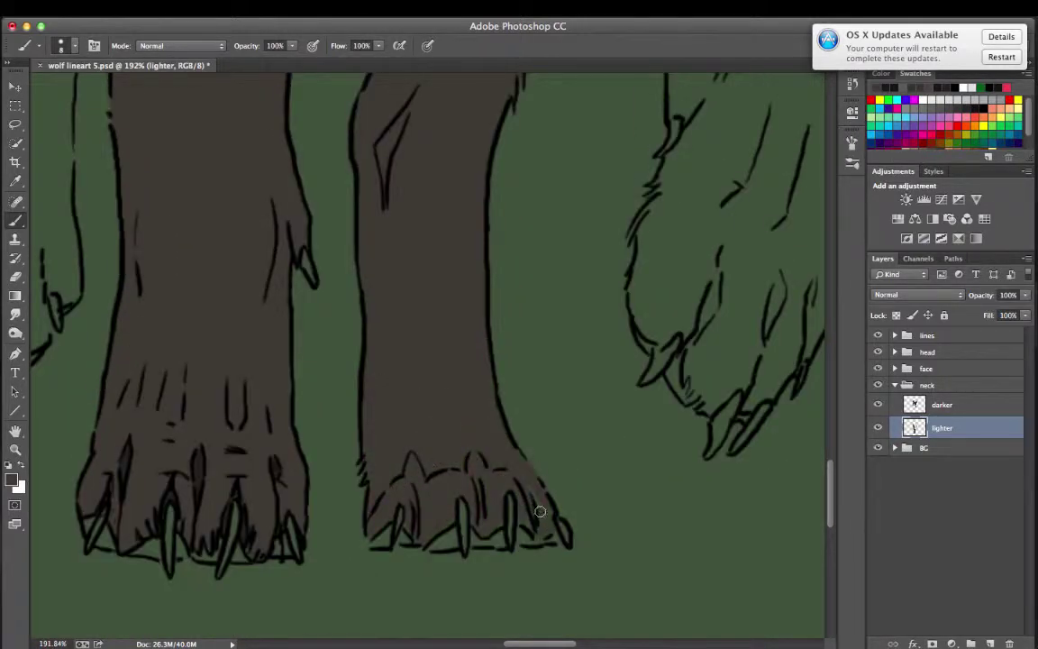
{"action": "key", "text": "o"}
{"action": "scroll", "coordinate": [532, 443], "scroll_direction": "up", "scroll_amount": 1}
{"action": "scroll", "coordinate": [484, 446], "scroll_direction": "down", "scroll_amount": 3}
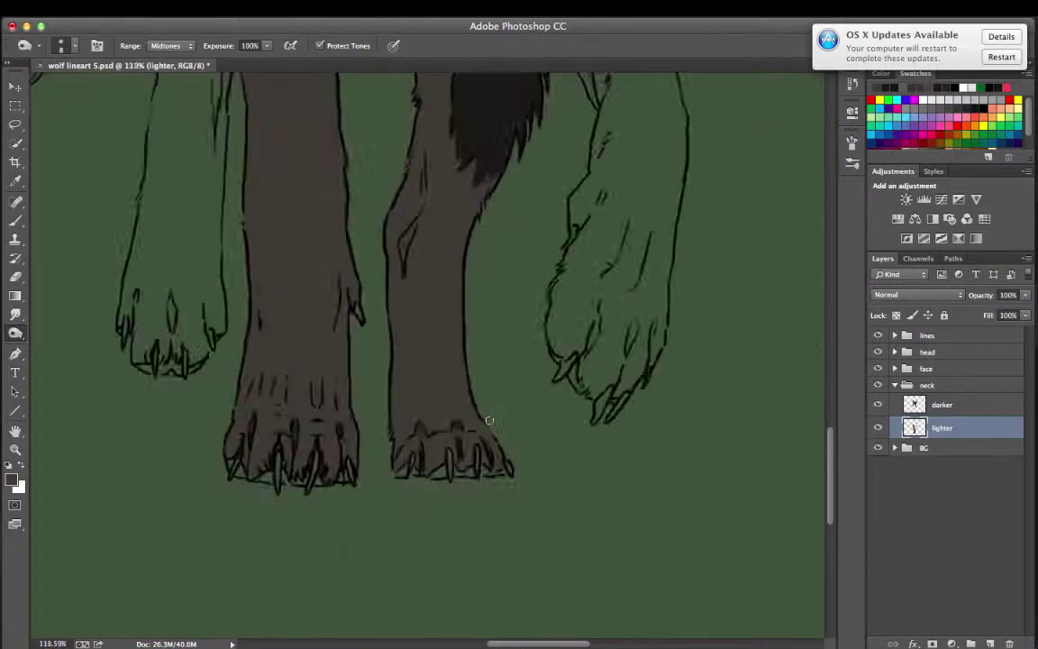
{"action": "scroll", "coordinate": [487, 417], "scroll_direction": "up", "scroll_amount": 5}
{"action": "key", "text": "b"}
{"action": "scroll", "coordinate": [487, 417], "scroll_direction": "up", "scroll_amount": 3}
- Paint brown fur along the neck edges and down the lower neck
{"action": "key", "text": "bracketleft"}
{"action": "key", "text": "bracketleft"}
{"action": "key", "text": "bracketleft"}
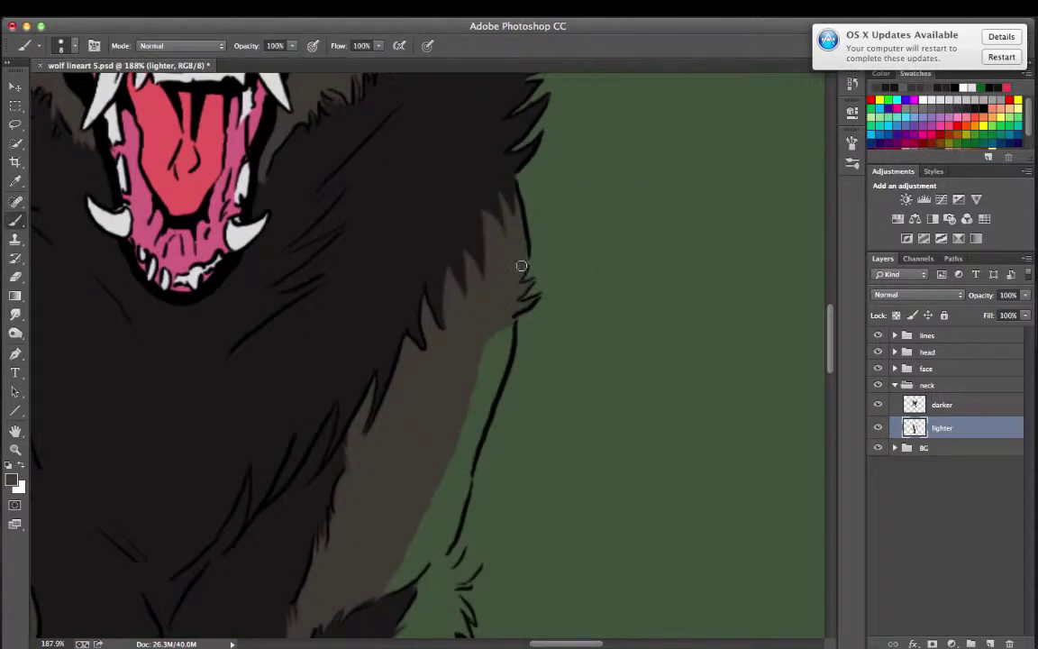
{"action": "scroll", "coordinate": [308, 440], "scroll_direction": "down", "scroll_amount": 4}
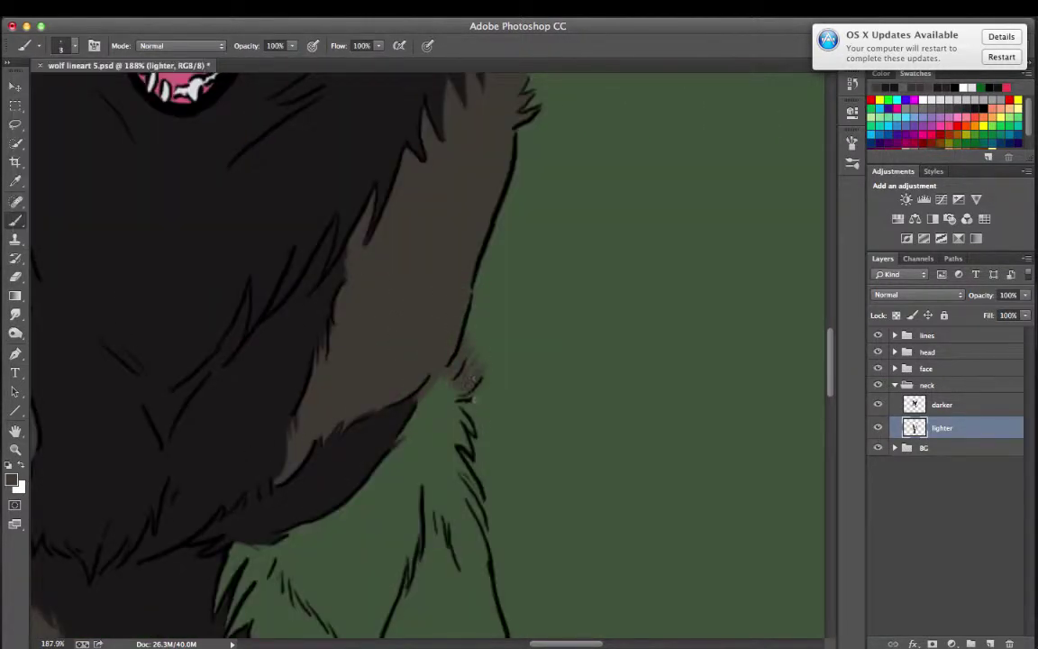
{"action": "key", "text": "bracketright"}
{"action": "key", "text": "bracketright"}
{"action": "key", "text": "bracketright"}
{"action": "scroll", "coordinate": [278, 319], "scroll_direction": "down", "scroll_amount": 4}
{"action": "mouse_move", "coordinate": [277, 320]}
{"action": "left_mouse_down"}
{"action": "mouse_move", "coordinate": [338, 306]}
{"action": "mouse_move", "coordinate": [414, 252]}
{"action": "mouse_move", "coordinate": [423, 504]}
{"action": "left_mouse_up"}
{"action": "scroll", "coordinate": [364, 547], "scroll_direction": "up", "scroll_amount": 2}
{"action": "mouse_move", "coordinate": [507, 185]}
{"action": "left_mouse_down"}
{"action": "mouse_move", "coordinate": [478, 478]}
{"action": "mouse_move", "coordinate": [608, 378]}
{"action": "left_mouse_up"}
{"action": "scroll", "coordinate": [608, 378], "scroll_direction": "down", "scroll_amount": 5}
{"action": "mouse_move", "coordinate": [482, 303]}
{"action": "left_mouse_down"}
{"action": "mouse_move", "coordinate": [580, 280]}
{"action": "mouse_move", "coordinate": [545, 292]}
{"action": "left_mouse_up"}
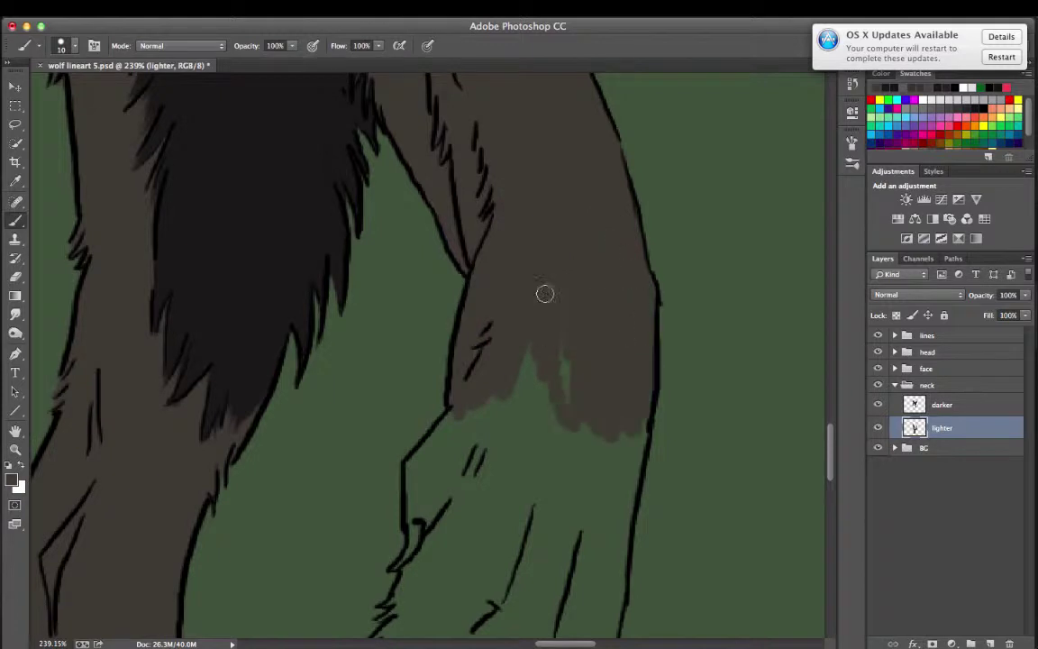
{"action": "scroll", "coordinate": [544, 291], "scroll_direction": "down", "scroll_amount": 5}
{"action": "mouse_move", "coordinate": [401, 279]}
{"action": "left_mouse_down"}
{"action": "mouse_move", "coordinate": [429, 249]}
{"action": "mouse_move", "coordinate": [473, 365]}
{"action": "mouse_move", "coordinate": [393, 338]}
{"action": "mouse_move", "coordinate": [388, 451]}
{"action": "left_mouse_up"}
{"action": "scroll", "coordinate": [115, 150], "scroll_direction": "down", "scroll_amount": 5}
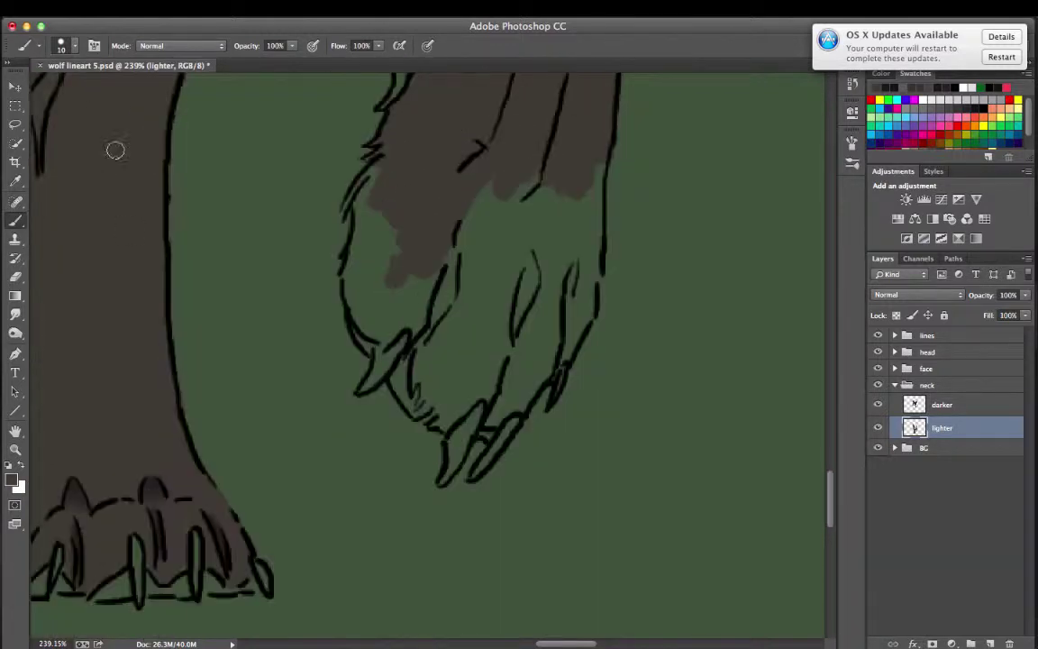
- Fill the paw between the claws and the other leg with brown, closing the green gaps
{"action": "mouse_move", "coordinate": [343, 208]}
{"action": "left_mouse_down"}
{"action": "mouse_move", "coordinate": [405, 306]}
{"action": "mouse_move", "coordinate": [528, 313]}
{"action": "mouse_move", "coordinate": [524, 259]}
{"action": "mouse_move", "coordinate": [500, 203]}
{"action": "left_mouse_up"}
{"action": "key", "text": "bracketleft"}
{"action": "left_click_drag", "start_coordinate": [397, 378], "coordinate": [423, 410]}
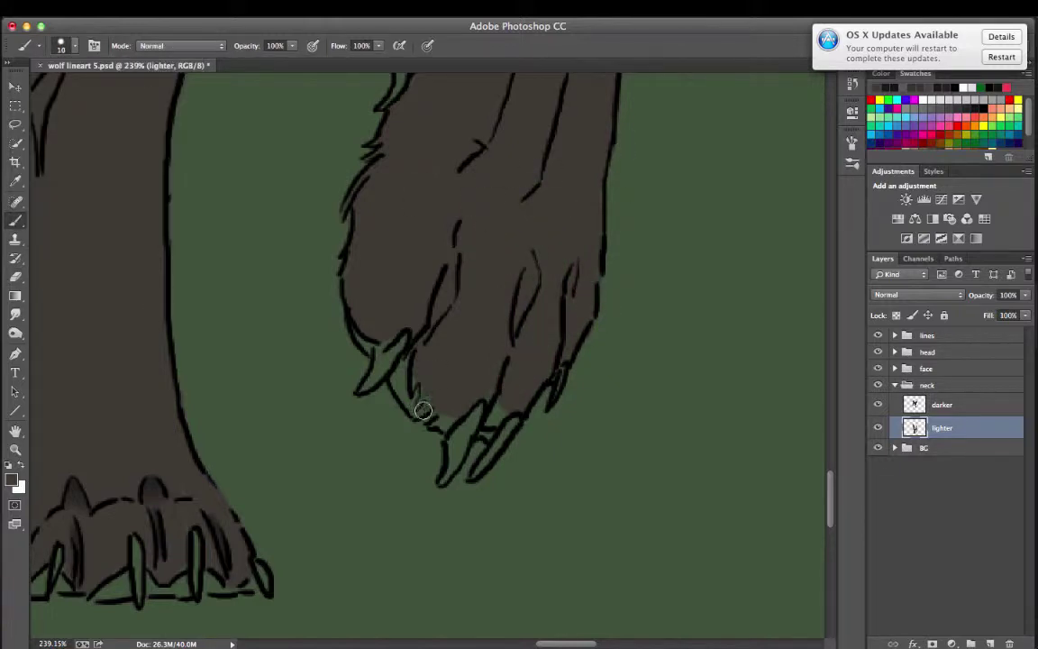
{"action": "scroll", "coordinate": [555, 352], "scroll_direction": "down", "scroll_amount": 5}
{"action": "scroll", "coordinate": [433, 178], "scroll_direction": "up", "scroll_amount": 3}
{"action": "key", "text": "bracketright"}
{"action": "key", "text": "bracketright"}
{"action": "key", "text": "bracketright"}
{"action": "mouse_move", "coordinate": [434, 179]}
{"action": "left_mouse_down"}
{"action": "mouse_move", "coordinate": [447, 475]}
{"action": "mouse_move", "coordinate": [494, 510]}
{"action": "mouse_move", "coordinate": [397, 564]}
{"action": "left_mouse_up"}
{"action": "scroll", "coordinate": [538, 390], "scroll_direction": "up", "scroll_amount": 2}
{"action": "scroll", "coordinate": [442, 219], "scroll_direction": "down", "scroll_amount": 5}
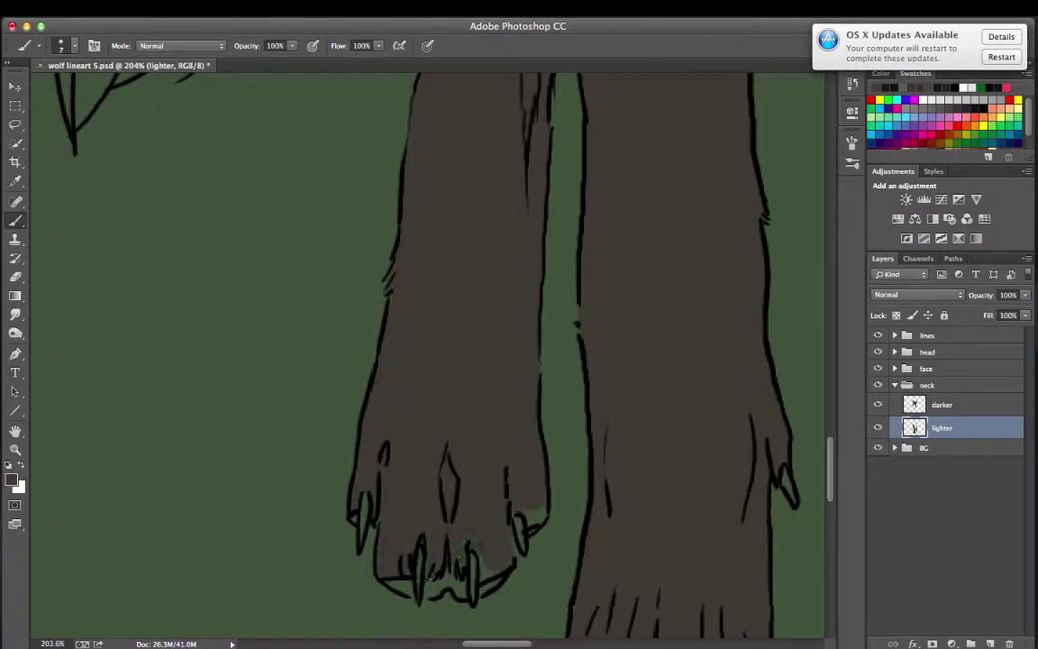
{"action": "key", "text": "o"}
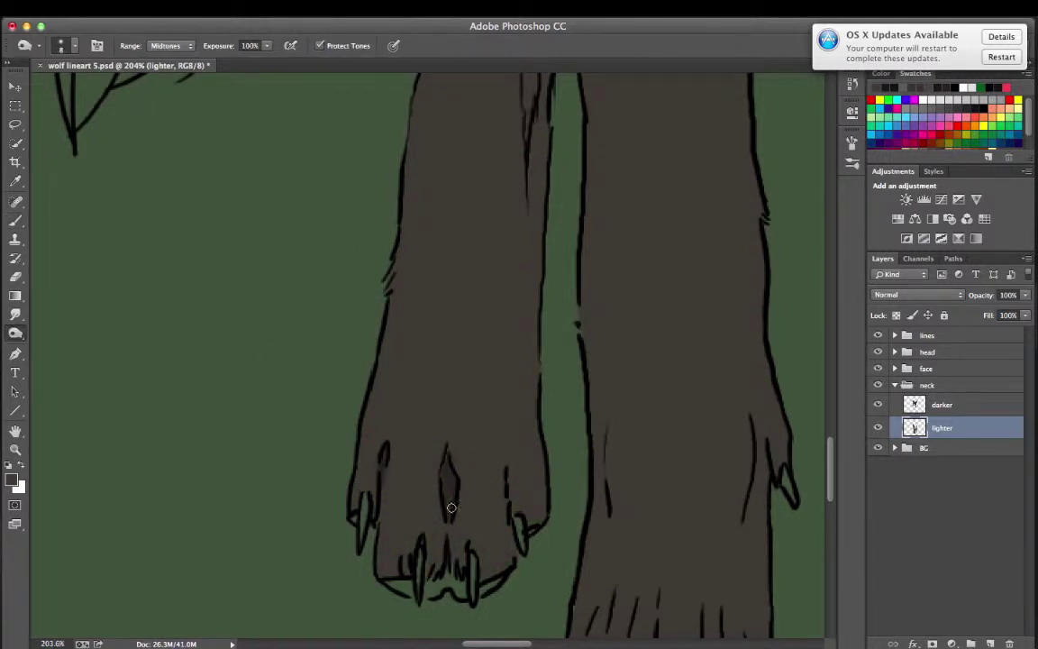
{"action": "scroll", "coordinate": [484, 335], "scroll_direction": "right", "scroll_amount": 5}
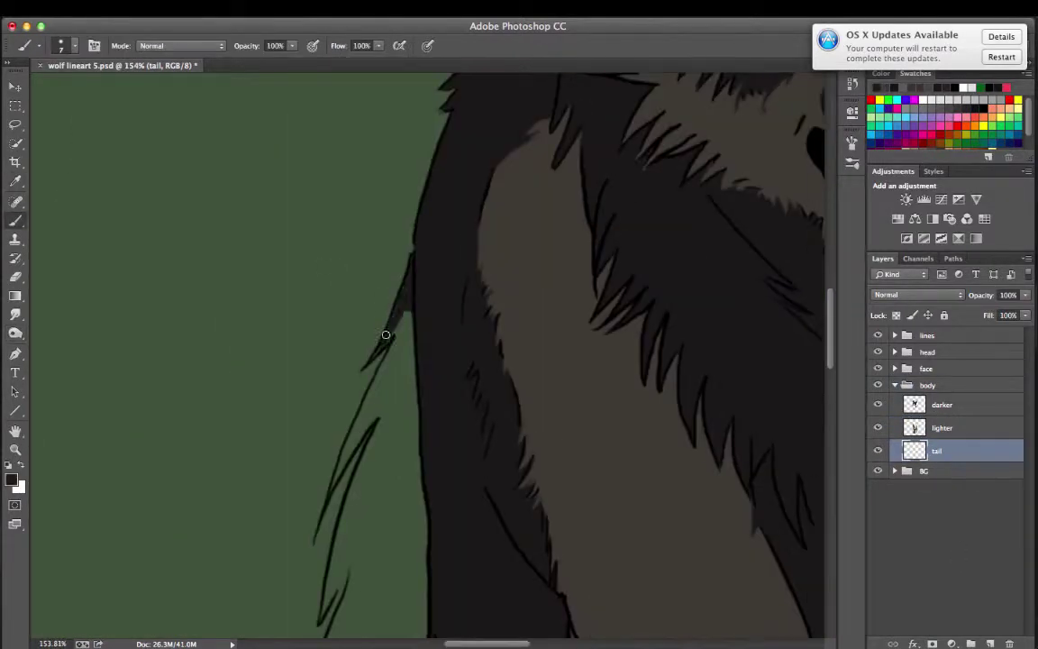
- Fill the gaps between the tail's line-art strands with dark fur colour
{"action": "scroll", "coordinate": [432, 515], "scroll_direction": "down", "scroll_amount": 5}
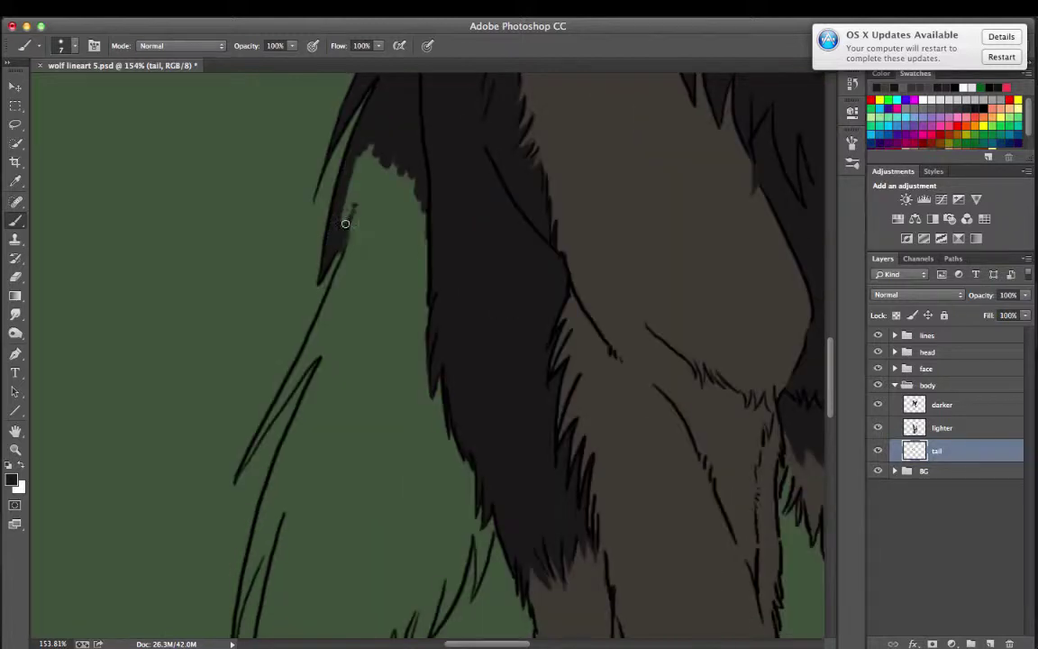
{"action": "mouse_move", "coordinate": [345, 224]}
{"action": "left_mouse_down"}
{"action": "mouse_move", "coordinate": [389, 295]}
{"action": "mouse_move", "coordinate": [324, 312]}
{"action": "mouse_move", "coordinate": [241, 463]}
{"action": "mouse_move", "coordinate": [347, 420]}
{"action": "mouse_move", "coordinate": [477, 503]}
{"action": "left_mouse_up"}
{"action": "key", "text": "e"}
{"action": "key", "text": "b"}
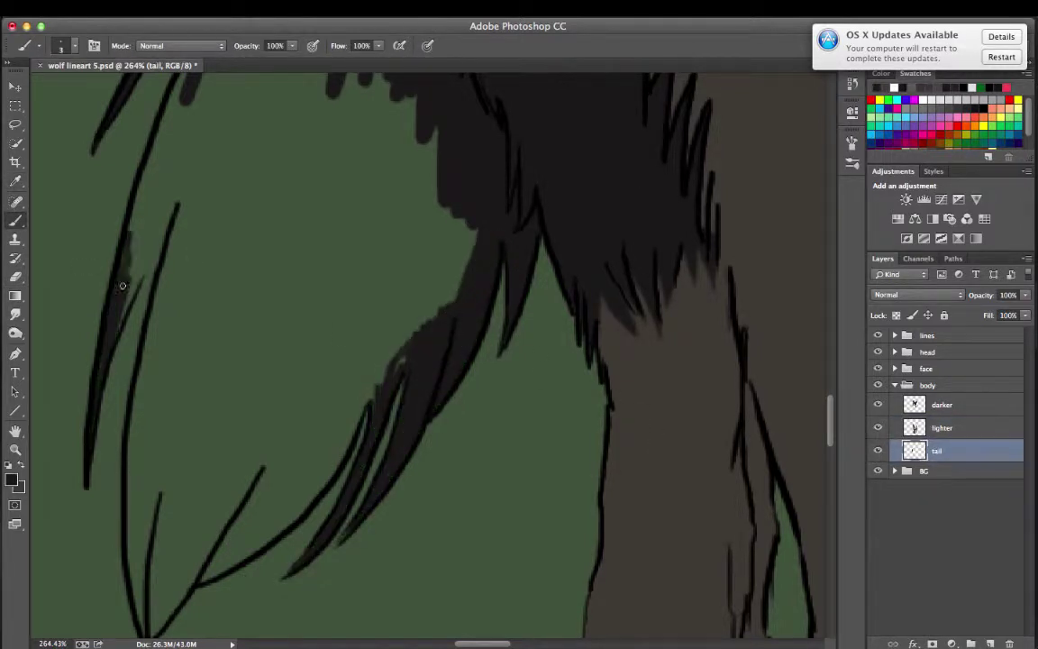
{"action": "left_click_drag", "start_coordinate": [122, 286], "coordinate": [166, 104]}
{"action": "scroll", "coordinate": [135, 271], "scroll_direction": "down", "scroll_amount": 5}
{"action": "scroll", "coordinate": [135, 270], "scroll_direction": "left", "scroll_amount": 5}
{"action": "mouse_move", "coordinate": [270, 432]}
{"action": "left_mouse_down"}
{"action": "mouse_move", "coordinate": [394, 394]}
{"action": "mouse_move", "coordinate": [370, 334]}
{"action": "mouse_move", "coordinate": [521, 190]}
{"action": "left_mouse_up"}
{"action": "scroll", "coordinate": [378, 235], "scroll_direction": "up", "scroll_amount": 5}
{"action": "mouse_move", "coordinate": [236, 280]}
{"action": "left_mouse_down"}
{"action": "mouse_move", "coordinate": [256, 265]}
{"action": "mouse_move", "coordinate": [387, 345]}
{"action": "left_mouse_up"}
{"action": "scroll", "coordinate": [312, 360], "scroll_direction": "down", "scroll_amount": 5}
- Rename the new shading layer to 'face'
{"action": "double_click", "coordinate": [934, 354]}
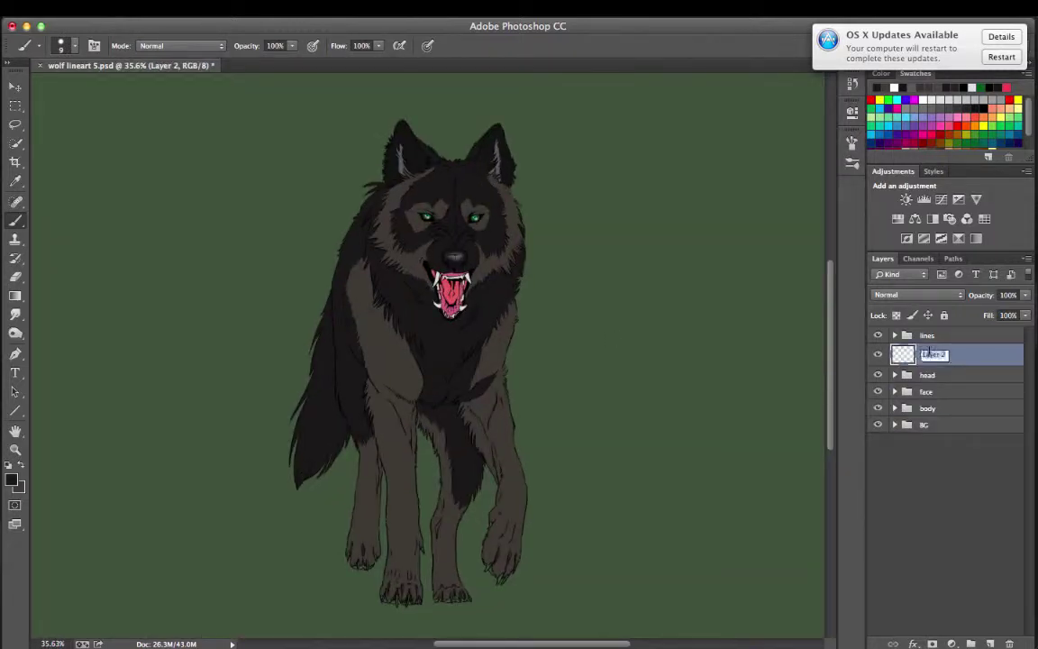
{"action": "key", "text": "l"}
{"action": "scroll", "coordinate": [535, 437], "scroll_direction": "up", "scroll_amount": 5}
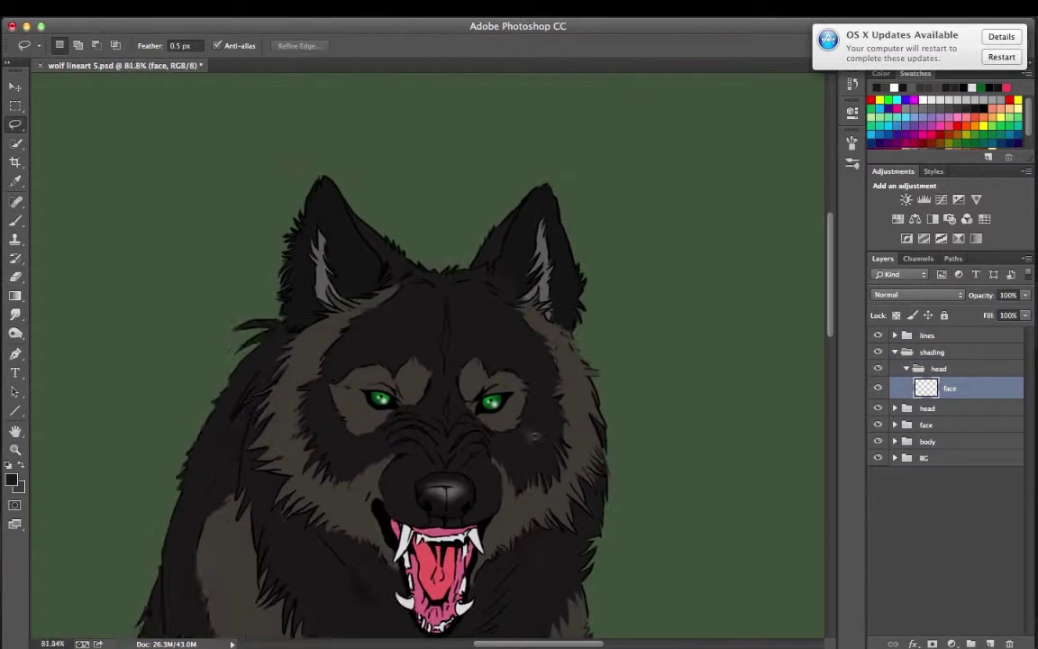
{"action": "scroll", "coordinate": [535, 436], "scroll_direction": "down", "scroll_amount": 3}
- Lasso the left inner ear, brush in dark shading and erase overspill on the lower ear fur
{"action": "key", "text": "b"}
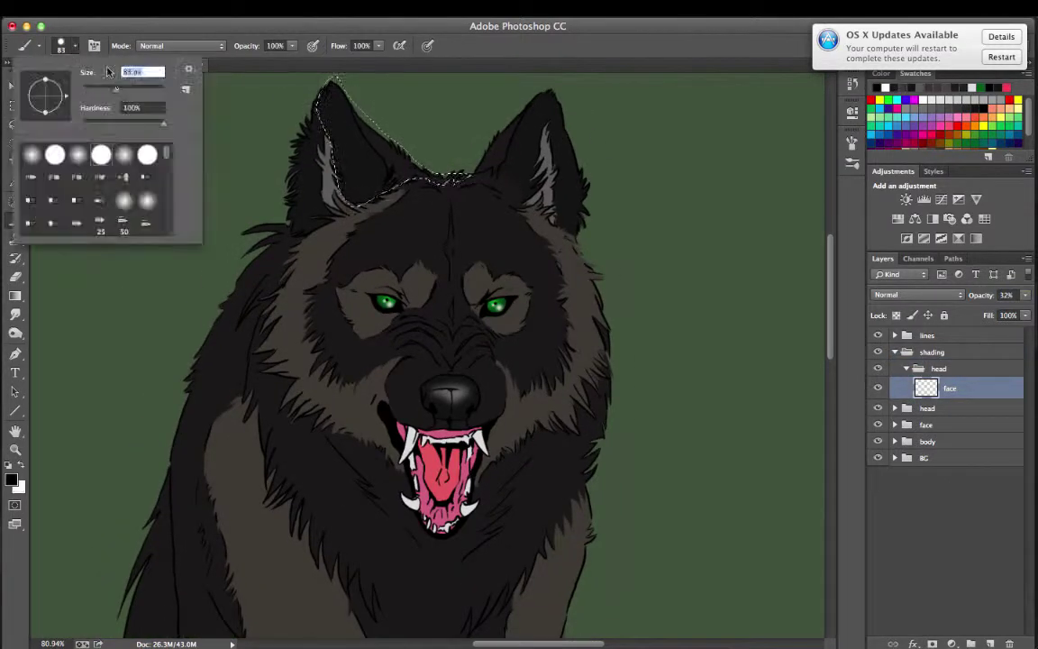
{"action": "scroll", "coordinate": [483, 312], "scroll_direction": "up", "scroll_amount": 5}
{"action": "scroll", "coordinate": [483, 312], "scroll_direction": "up", "scroll_amount": 2}
{"action": "scroll", "coordinate": [483, 312], "scroll_direction": "left", "scroll_amount": 3}
{"action": "key", "text": "e"}
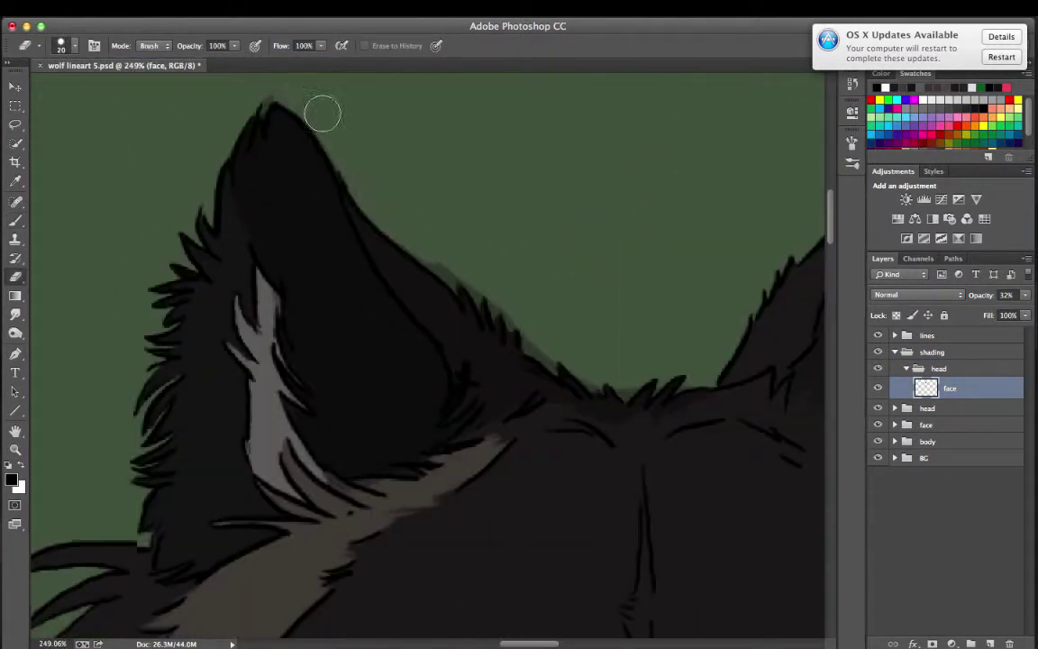
{"action": "key", "text": "l"}
{"action": "left_click_drag", "start_coordinate": [248, 225], "coordinate": [236, 341]}
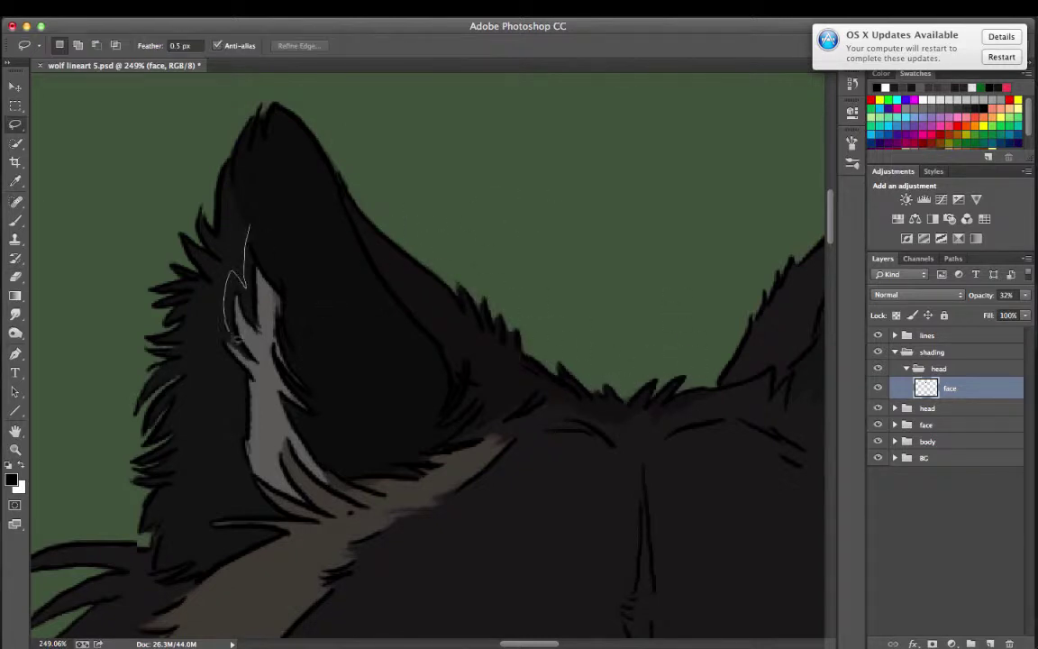
{"action": "key", "text": "b"}
{"action": "key", "text": "ctrl+d"}
{"action": "mouse_move", "coordinate": [260, 261]}
{"action": "left_mouse_down"}
{"action": "mouse_move", "coordinate": [289, 451]}
{"action": "mouse_move", "coordinate": [315, 451]}
{"action": "left_mouse_up"}
{"action": "key", "text": "e"}
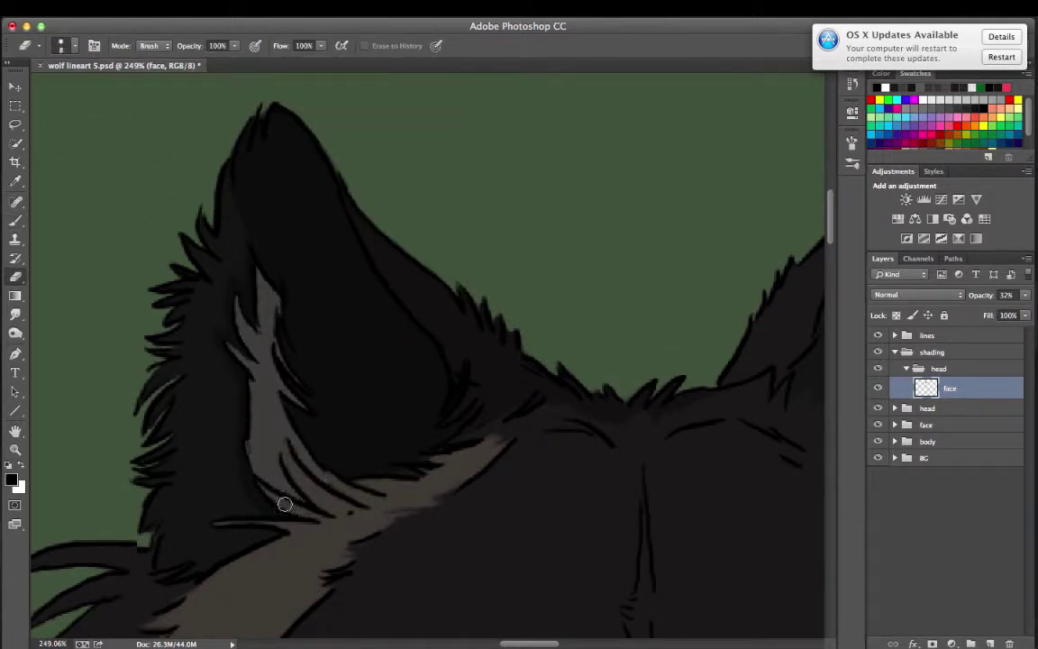
{"action": "key", "text": "b"}
- Lasso the right ear, shade it dark and erase excess shading
{"action": "scroll", "coordinate": [220, 478], "scroll_direction": "down", "scroll_amount": 5}
{"action": "scroll", "coordinate": [544, 150], "scroll_direction": "up", "scroll_amount": 4}
{"action": "key", "text": "l"}
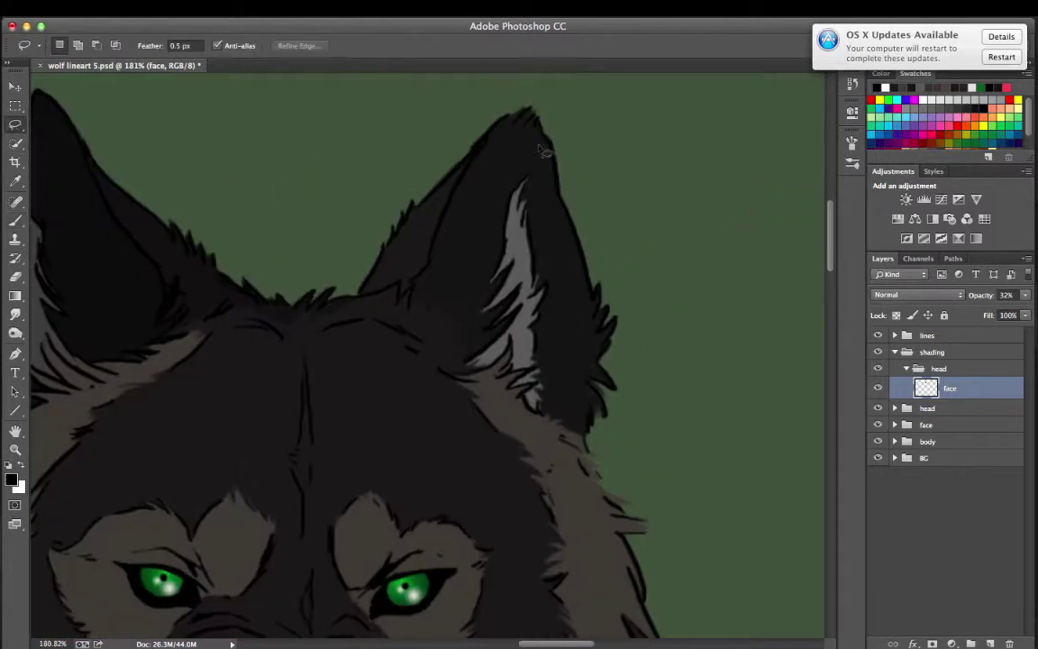
{"action": "key", "text": "b"}
{"action": "left_click_drag", "start_coordinate": [538, 117], "coordinate": [595, 378]}
{"action": "key", "text": "ctrl+d"}
{"action": "key", "text": "e"}
{"action": "left_click_drag", "start_coordinate": [518, 189], "coordinate": [612, 303]}
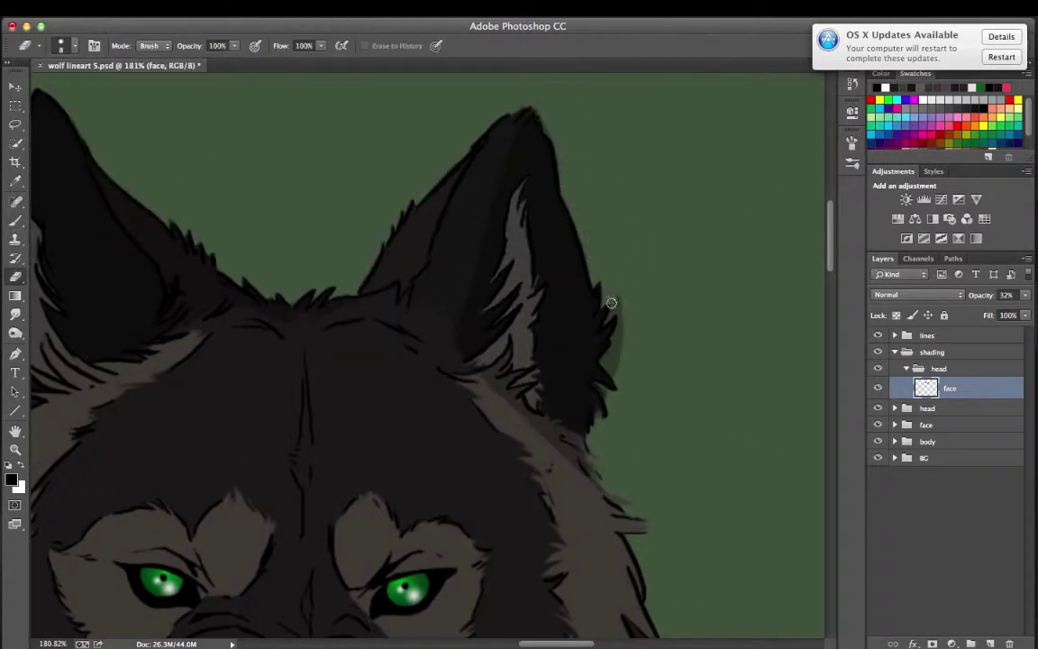
- Shade the selected eye patch and undo the stray forehead marks
{"action": "key", "text": "l"}
{"action": "scroll", "coordinate": [567, 422], "scroll_direction": "down", "scroll_amount": 4}
{"action": "scroll", "coordinate": [567, 422], "scroll_direction": "up", "scroll_amount": 2}
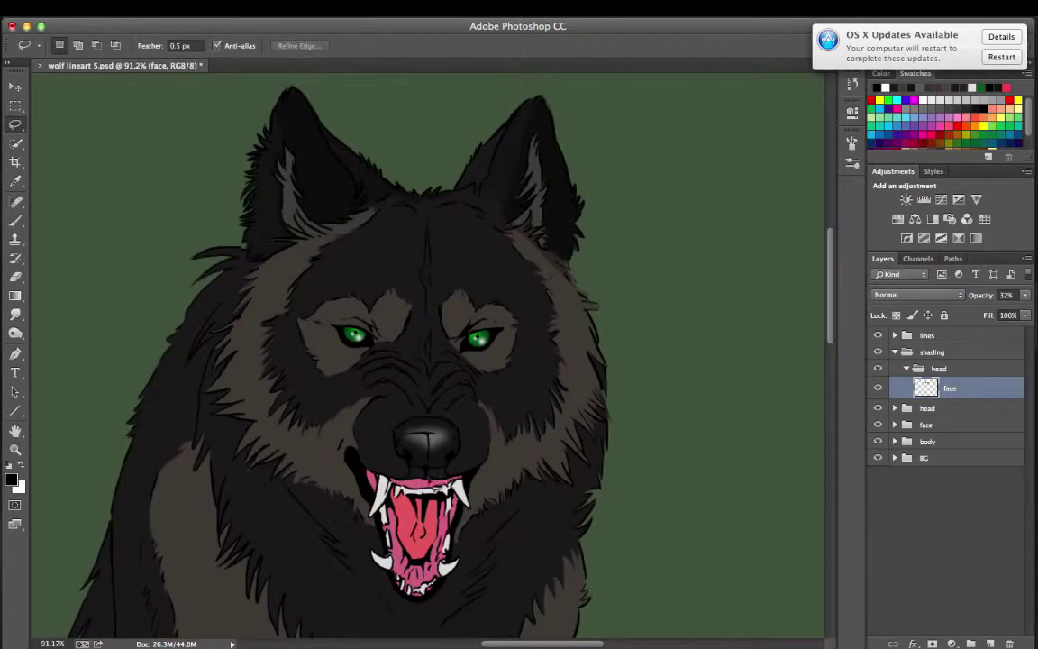
{"action": "key", "text": "b"}
{"action": "key", "text": "l"}
{"action": "key", "text": "b"}
{"action": "key", "text": "l"}
{"action": "key", "text": "b"}
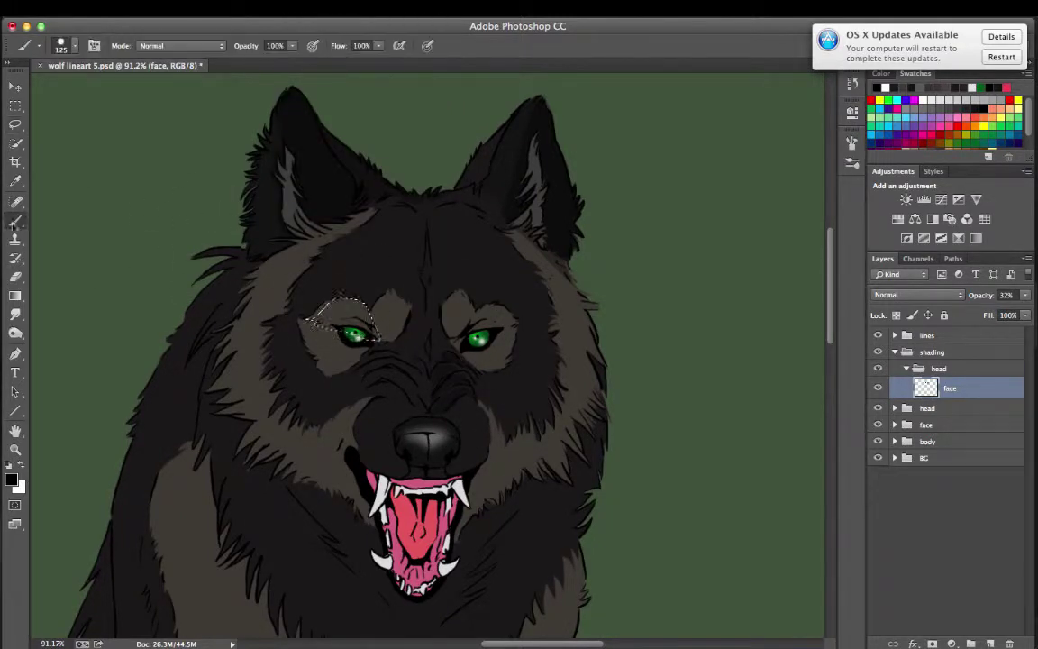
{"action": "key", "text": "l"}
{"action": "key", "text": "b"}
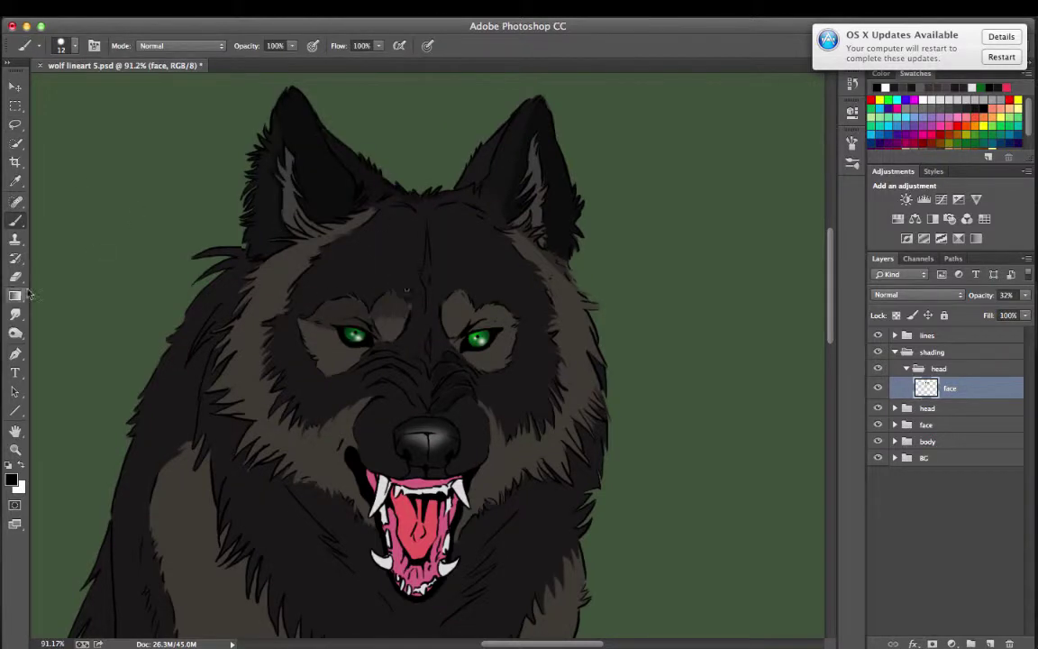
{"action": "key", "text": "l"}
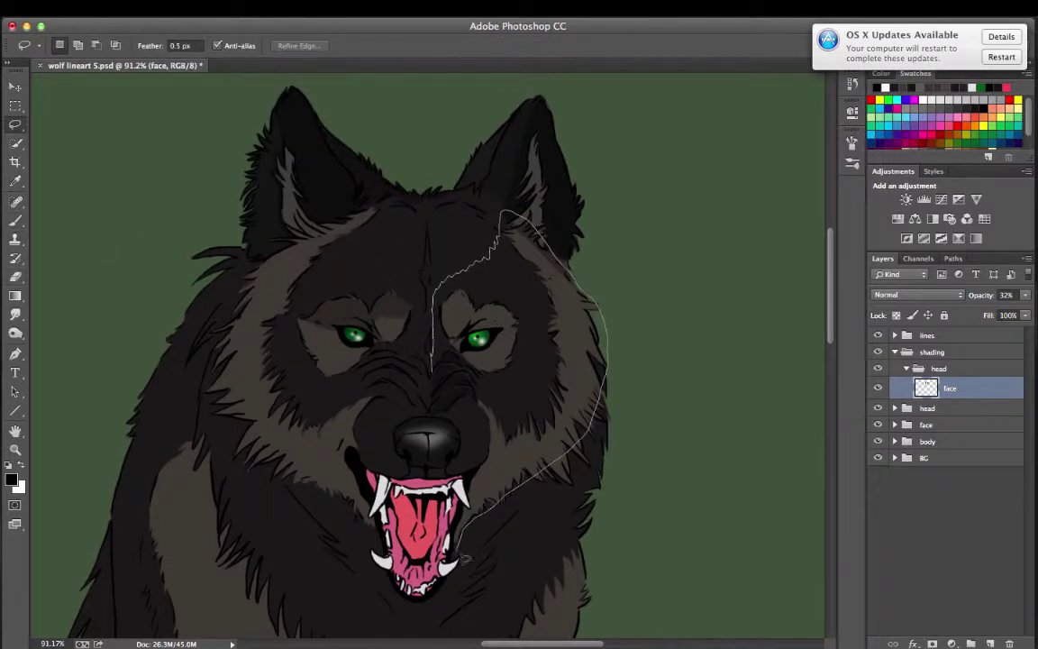
- Lasso the right side of the face, paint it darker and erase overspill
{"action": "left_click_drag", "start_coordinate": [426, 466], "coordinate": [387, 306]}
{"action": "key", "text": "b"}
{"action": "key", "text": "ctrl+d"}
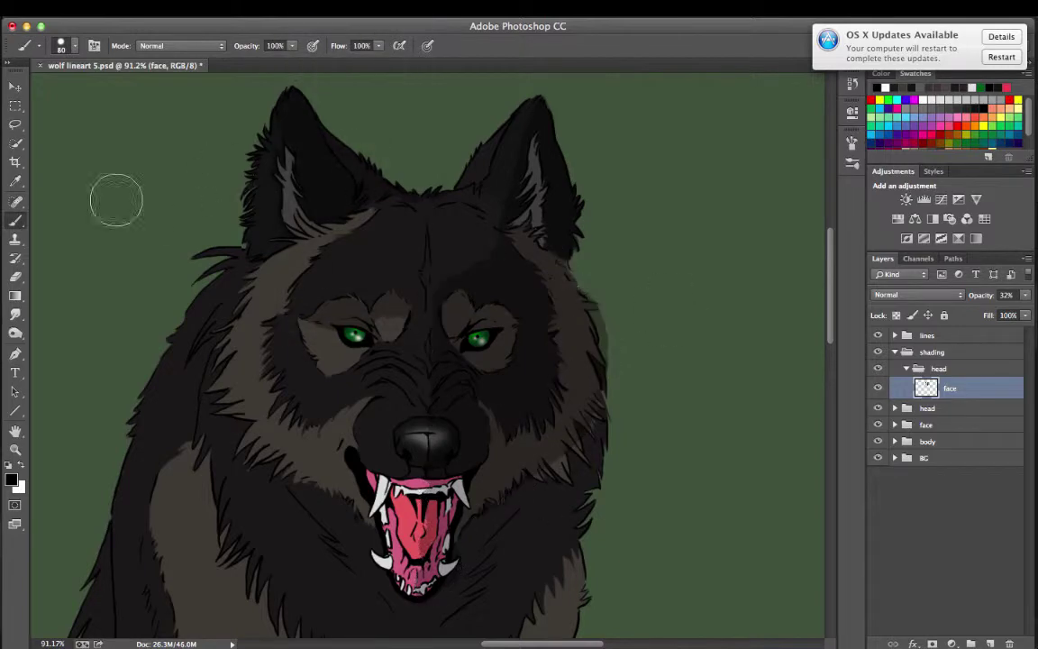
{"action": "key", "text": "e"}
{"action": "left_click", "coordinate": [16, 125]}
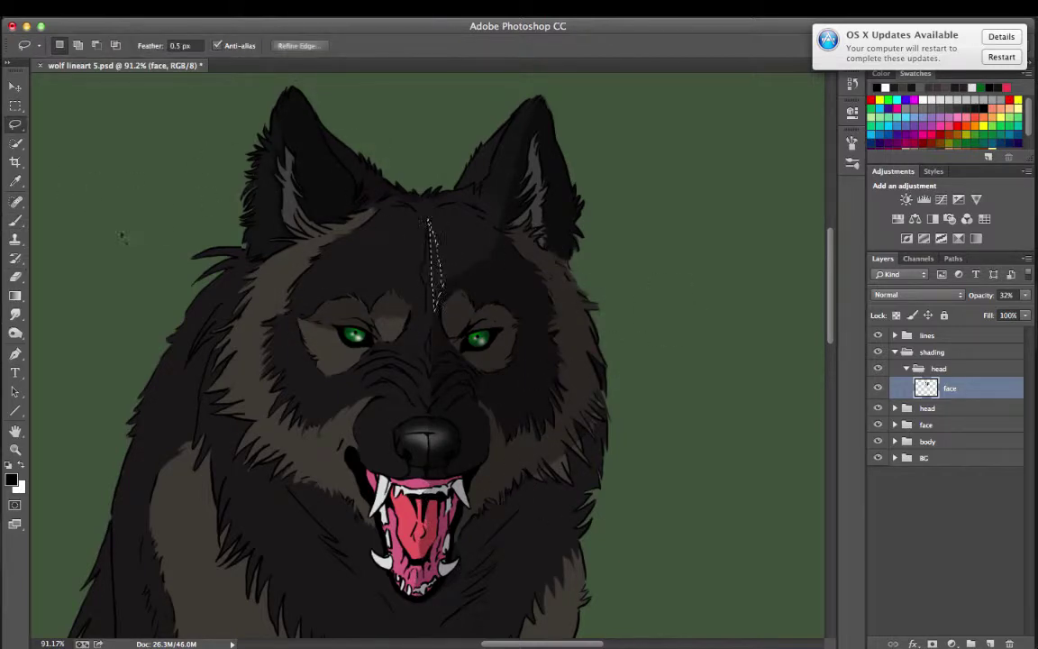
{"action": "key", "text": "b"}
{"action": "scroll", "coordinate": [424, 433], "scroll_direction": "up", "scroll_amount": 3}
{"action": "left_click", "coordinate": [60, 45]}
{"action": "key", "text": "Escape"}
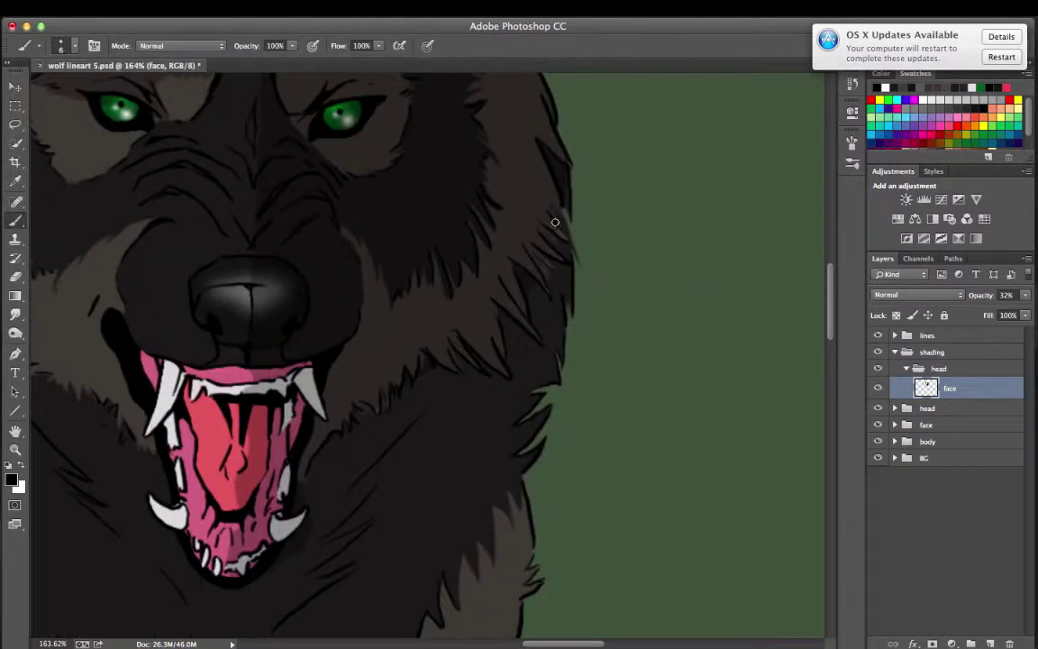
- Shade the fur wrinkle above the nose and a small area near the nose
{"action": "key", "text": "e"}
{"action": "key", "text": "b"}
{"action": "key", "text": "e"}
{"action": "scroll", "coordinate": [355, 344], "scroll_direction": "left", "scroll_amount": 5}
{"action": "scroll", "coordinate": [441, 547], "scroll_direction": "up", "scroll_amount": 5}
{"action": "key", "text": "l"}
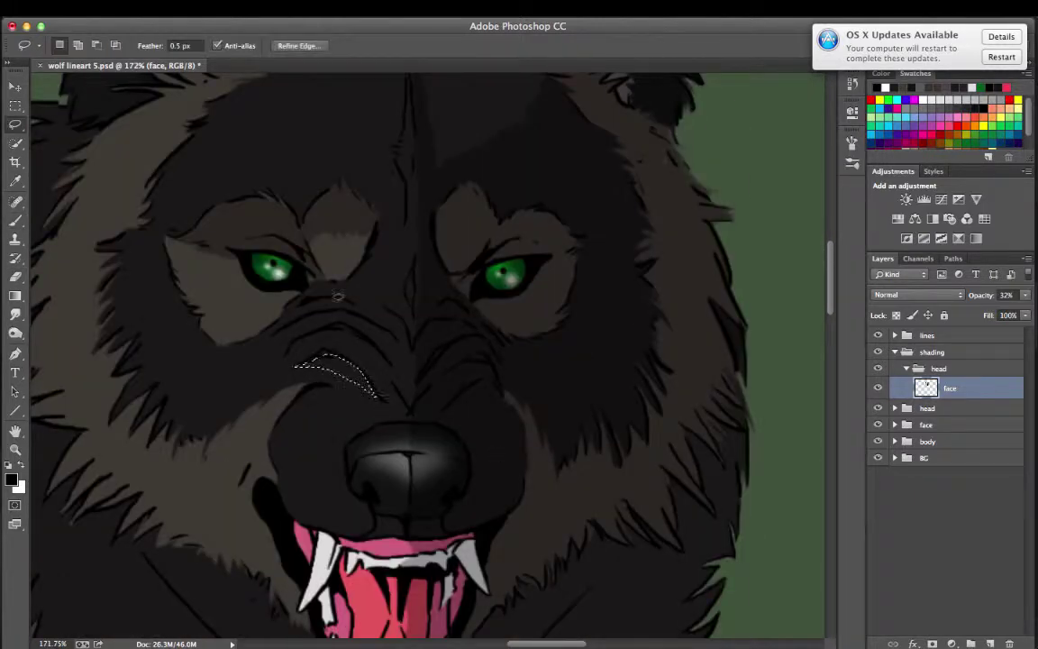
{"action": "left_click_drag", "start_coordinate": [322, 312], "coordinate": [401, 339]}
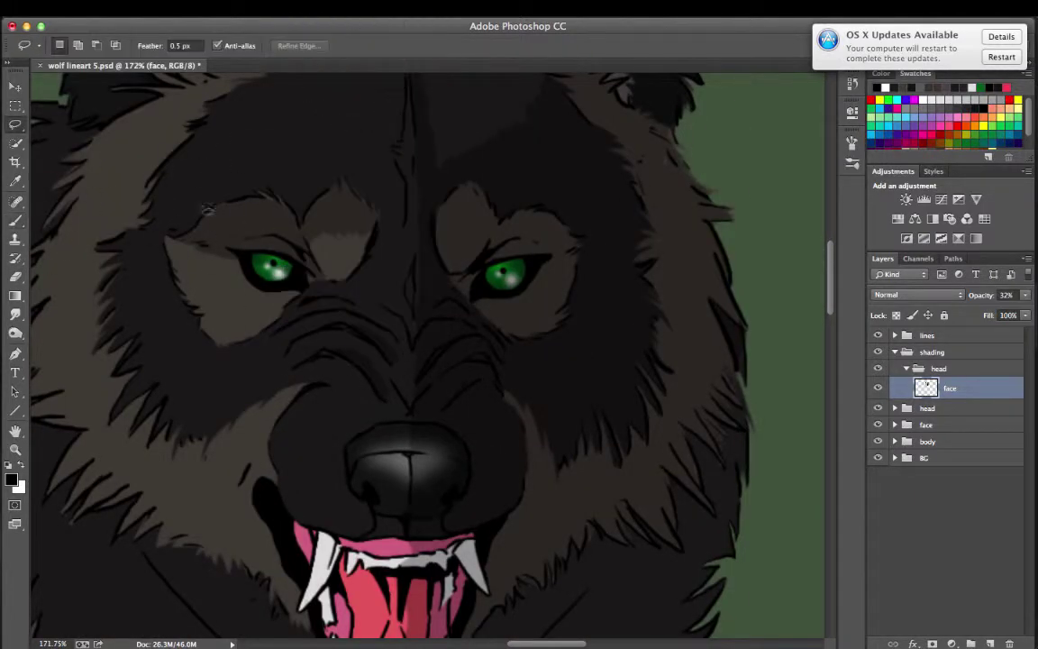
{"action": "left_click", "coordinate": [14, 224]}
{"action": "key", "text": "l"}
{"action": "key", "text": "ctrl+d"}
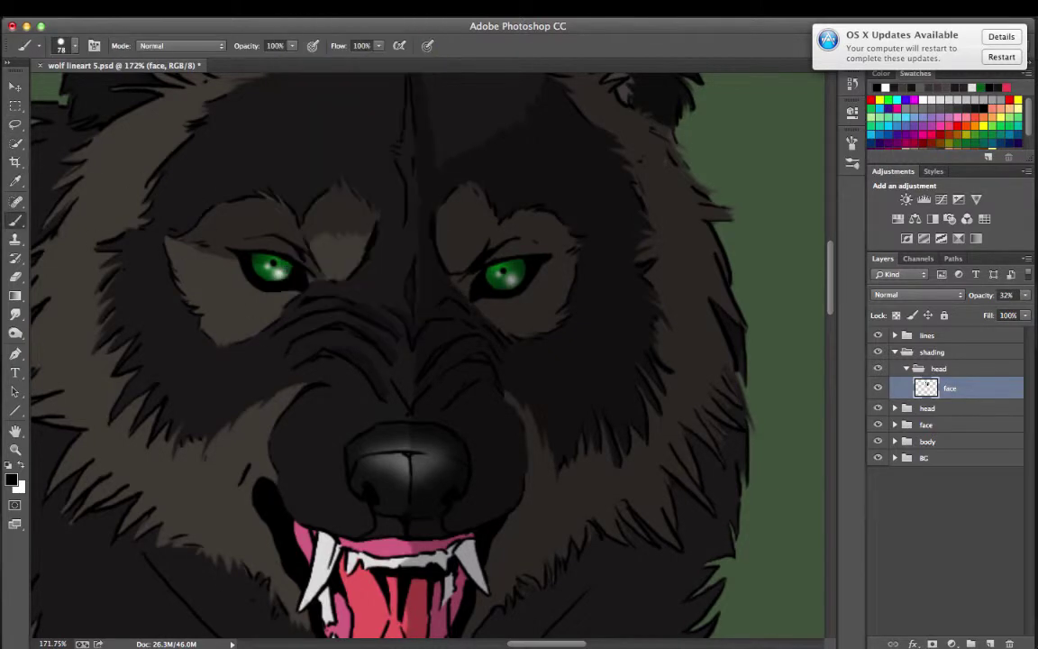
{"action": "key", "text": "ctrl+d"}
{"action": "key", "text": "b"}
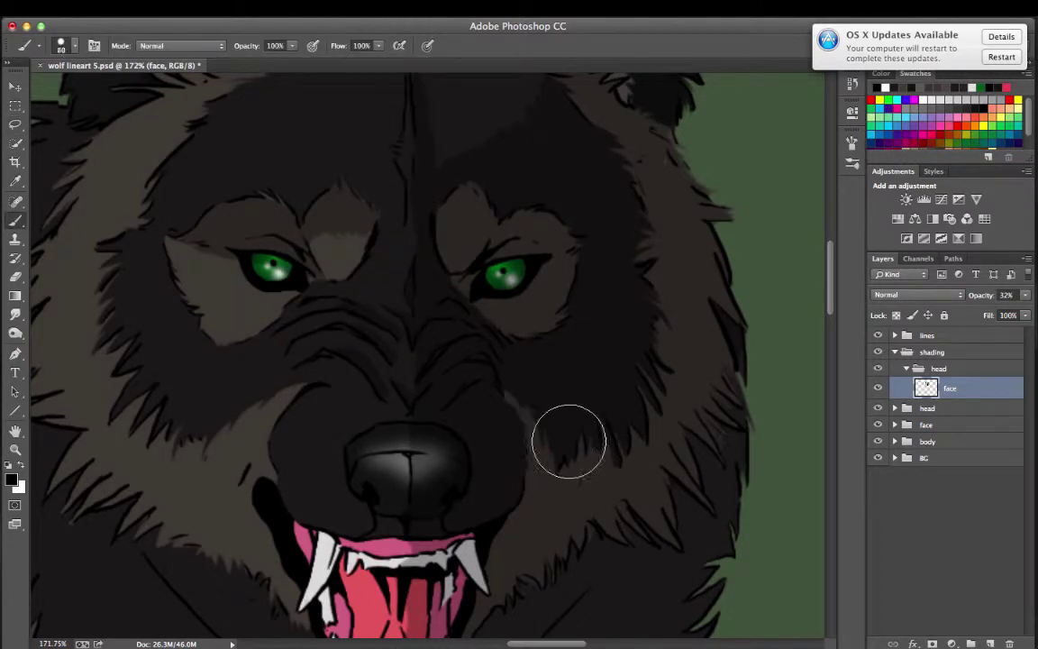
- Add broad forehead shading with a larger brush and erase the edges clean
{"action": "scroll", "coordinate": [352, 283], "scroll_direction": "up", "scroll_amount": 3}
{"action": "key", "text": "l"}
{"action": "key", "text": "b"}
{"action": "scroll", "coordinate": [545, 344], "scroll_direction": "down", "scroll_amount": 5}
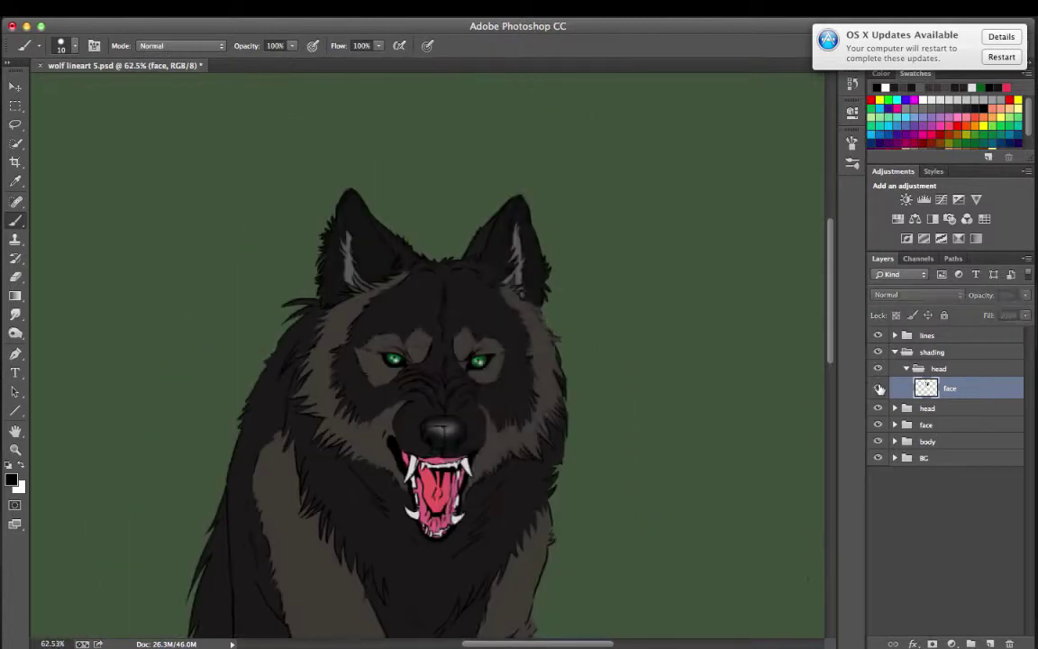
{"action": "scroll", "coordinate": [350, 256], "scroll_direction": "up", "scroll_amount": 4}
{"action": "key", "text": "e"}
{"action": "key", "text": "l"}
{"action": "scroll", "coordinate": [349, 256], "scroll_direction": "down", "scroll_amount": 3}
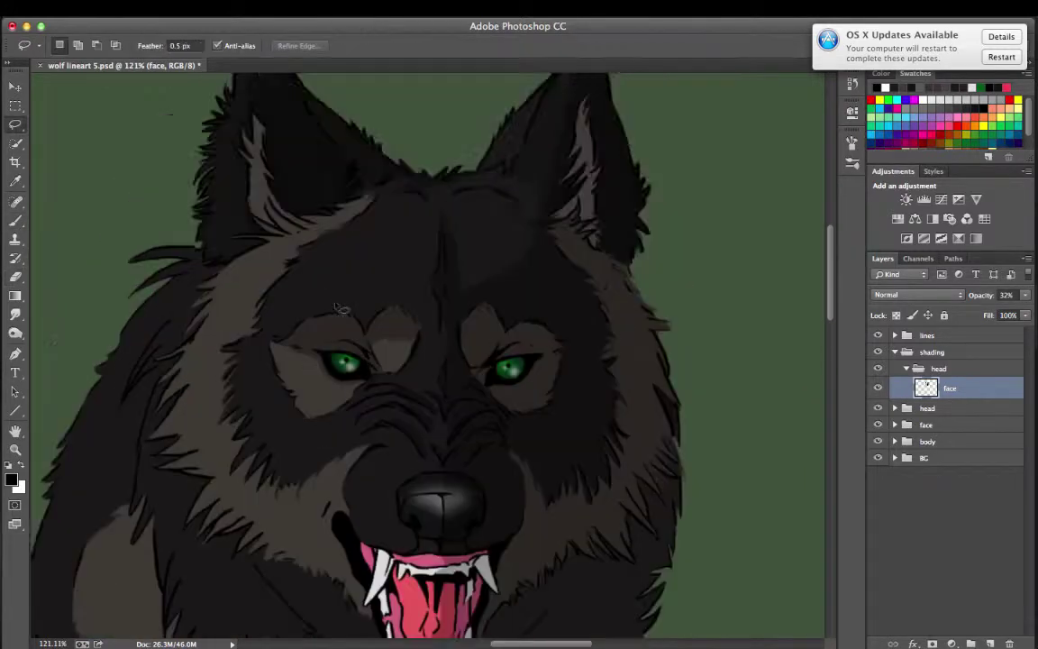
{"action": "scroll", "coordinate": [350, 256], "scroll_direction": "down", "scroll_amount": 3}
{"action": "scroll", "coordinate": [530, 333], "scroll_direction": "up", "scroll_amount": 1}
- Add a new layer named 'body' in the shading group
{"action": "left_click", "coordinate": [990, 644]}
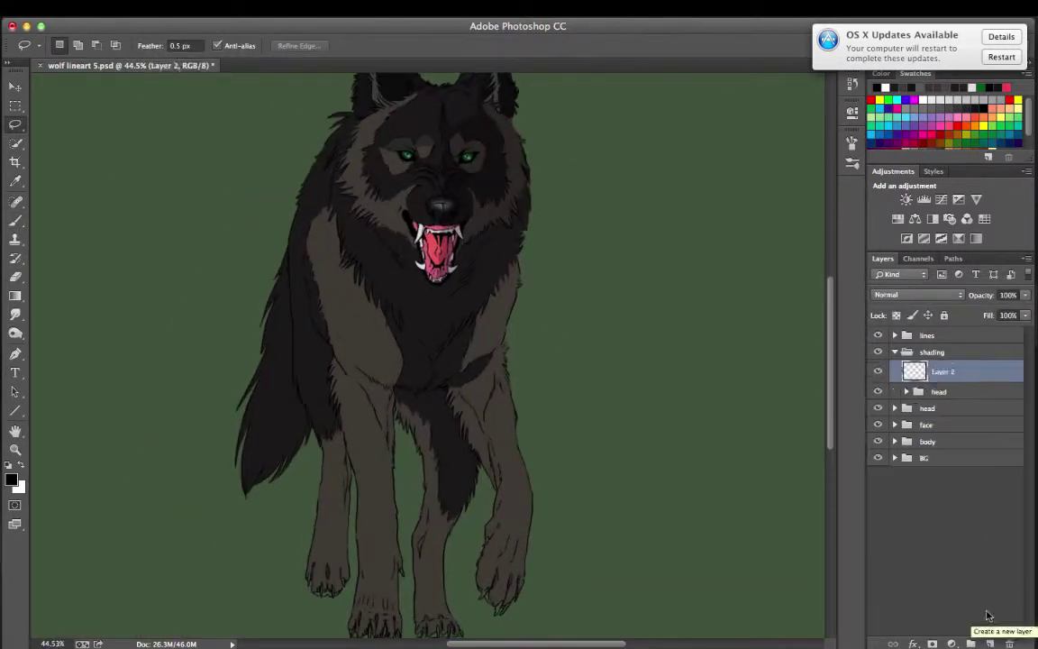
{"action": "double_click", "coordinate": [950, 387]}
{"action": "type", "text": "body"}
{"action": "key", "text": "Return"}
{"action": "scroll", "coordinate": [421, 244], "scroll_direction": "up", "scroll_amount": 3}
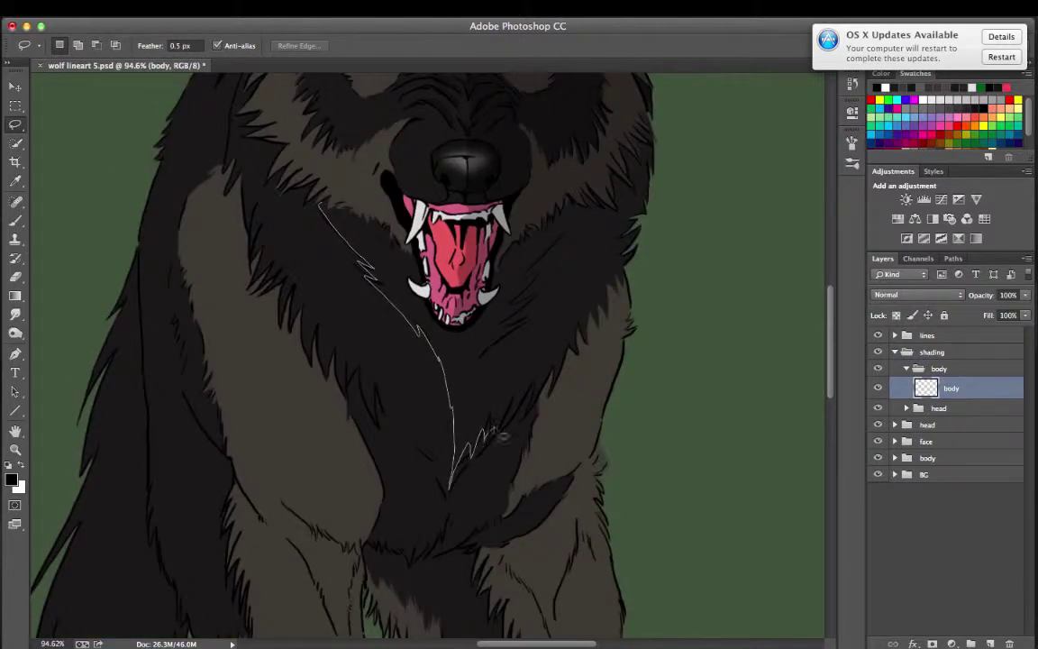
- Fill the chest selection with black and set the layer opacity to 32%
{"action": "key", "text": "alt+BackSpace"}
{"action": "key", "text": "ctrl+d"}
{"action": "key", "text": "b"}
{"action": "key", "text": "3"}
{"action": "key", "text": "2"}
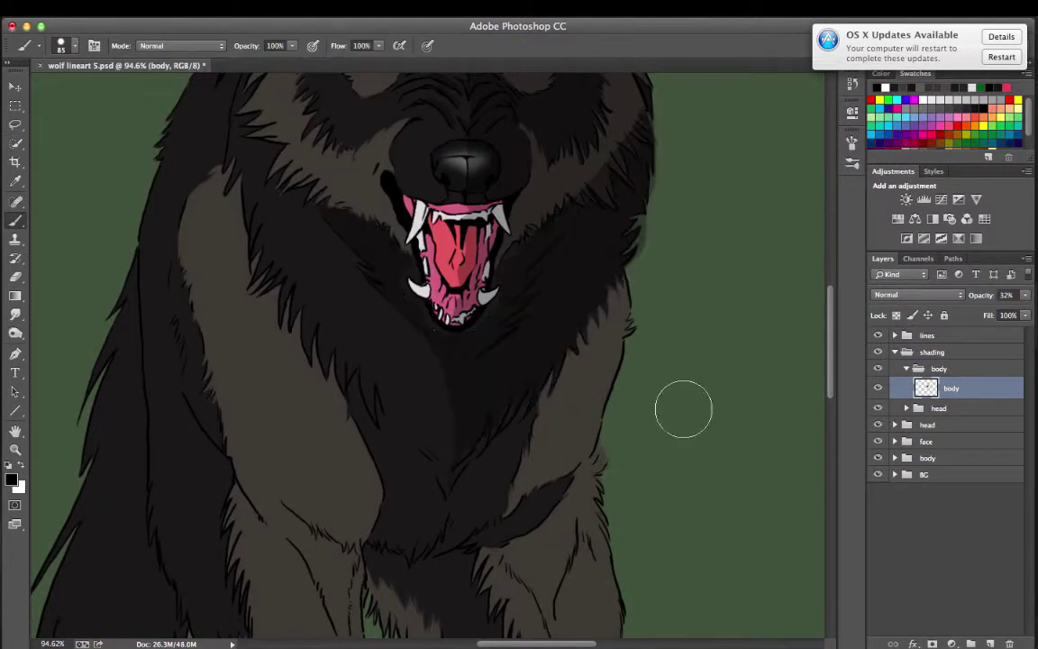
{"action": "scroll", "coordinate": [496, 325], "scroll_direction": "up", "scroll_amount": 2}
{"action": "scroll", "coordinate": [414, 279], "scroll_direction": "up", "scroll_amount": 4}
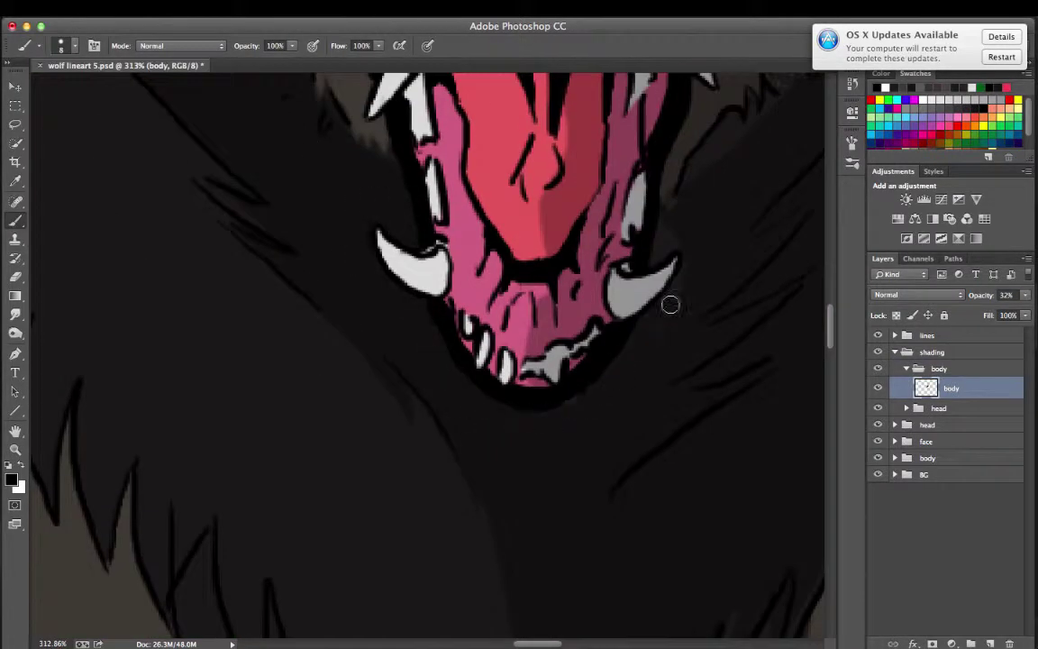
{"action": "scroll", "coordinate": [671, 305], "scroll_direction": "left", "scroll_amount": 5}
{"action": "scroll", "coordinate": [670, 305], "scroll_direction": "up", "scroll_amount": 2}
- Erase excess chest shading along the fur edge
{"action": "key", "text": "e"}
{"action": "key", "text": "b"}
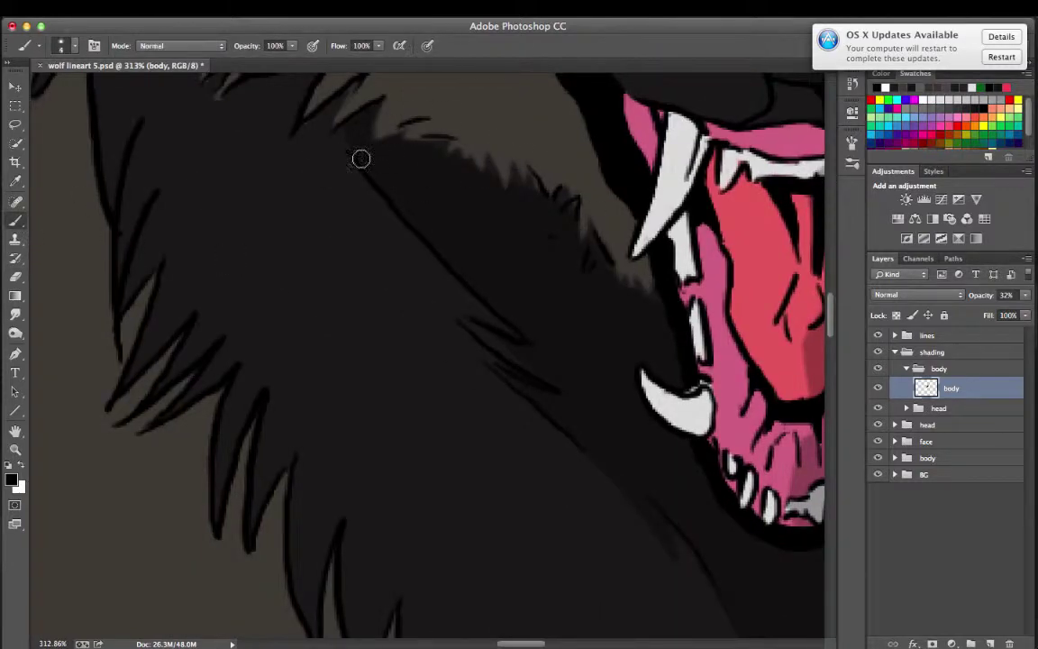
{"action": "scroll", "coordinate": [594, 435], "scroll_direction": "right", "scroll_amount": 5}
{"action": "scroll", "coordinate": [320, 312], "scroll_direction": "up", "scroll_amount": 1}
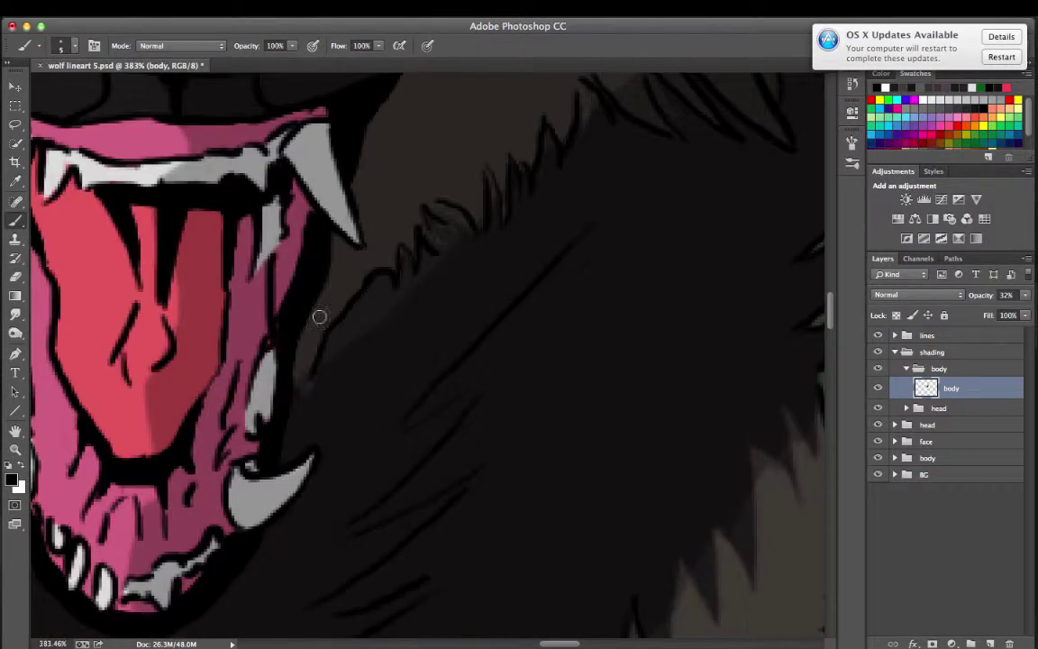
{"action": "scroll", "coordinate": [507, 204], "scroll_direction": "right", "scroll_amount": 5}
{"action": "scroll", "coordinate": [507, 205], "scroll_direction": "up", "scroll_amount": 6}
{"action": "key", "text": "e"}
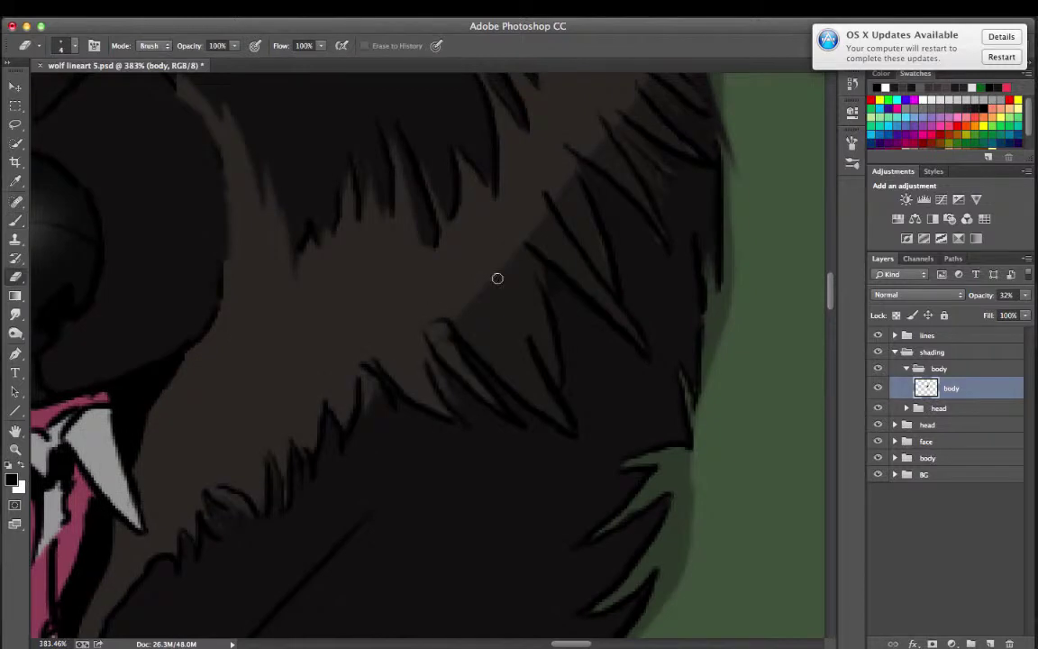
{"action": "left_click_drag", "start_coordinate": [495, 278], "coordinate": [499, 345]}
- Lasso the shoulder fur and paint dark shading inside it
{"action": "scroll", "coordinate": [597, 249], "scroll_direction": "right", "scroll_amount": 5}
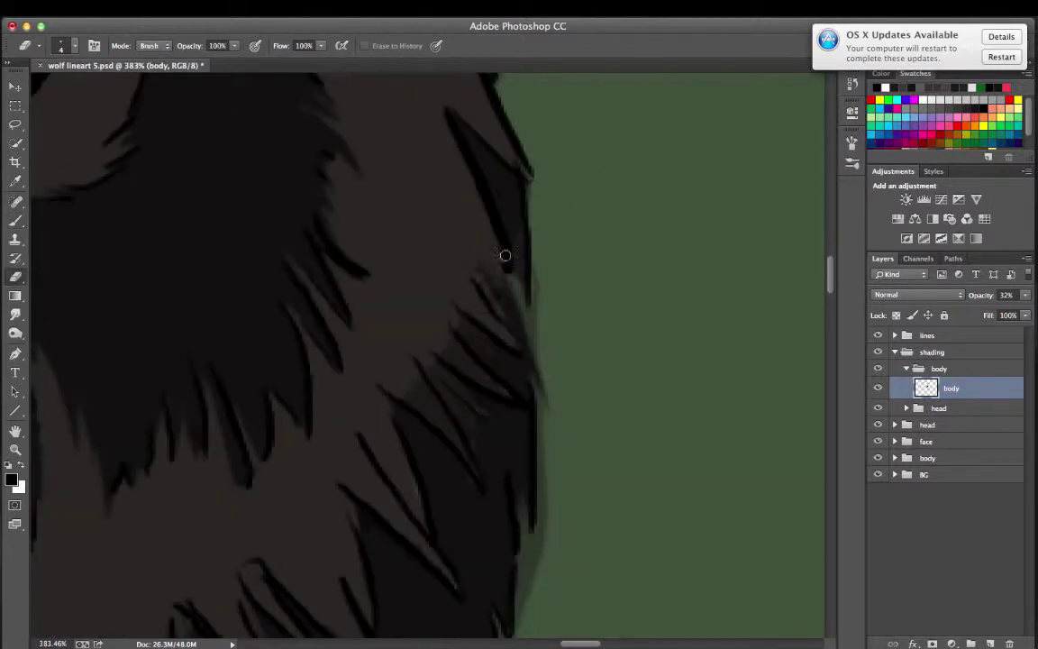
{"action": "scroll", "coordinate": [468, 336], "scroll_direction": "down", "scroll_amount": 5}
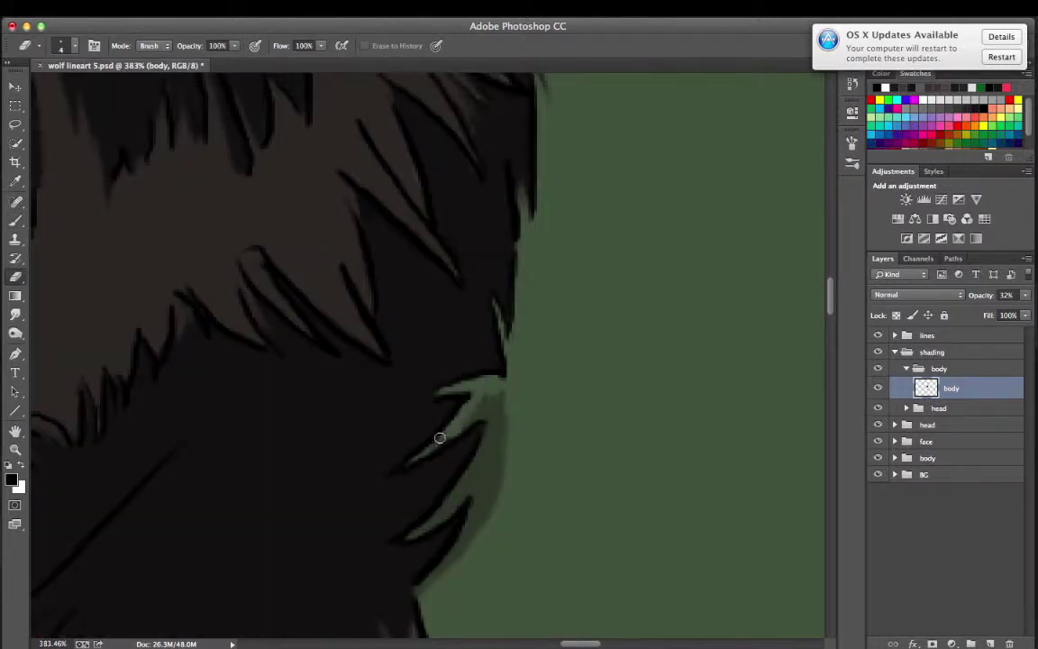
{"action": "scroll", "coordinate": [479, 491], "scroll_direction": "down", "scroll_amount": 3}
{"action": "scroll", "coordinate": [487, 378], "scroll_direction": "down", "scroll_amount": 4}
{"action": "scroll", "coordinate": [449, 460], "scroll_direction": "down", "scroll_amount": 5}
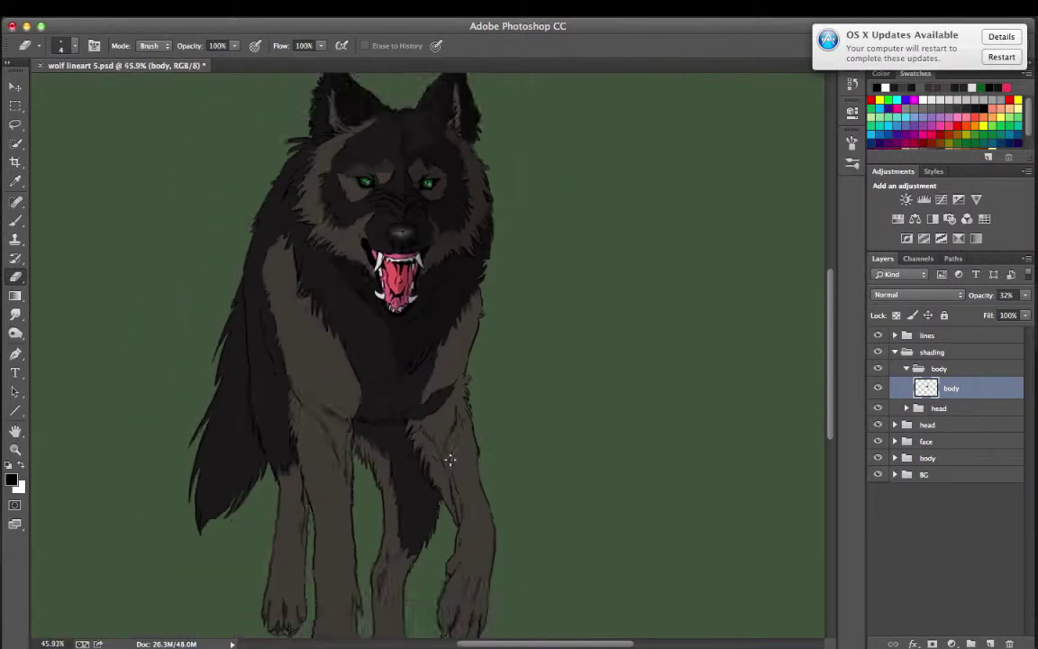
{"action": "scroll", "coordinate": [449, 459], "scroll_direction": "up", "scroll_amount": 4}
{"action": "key", "text": "l"}
{"action": "left_click_drag", "start_coordinate": [361, 378], "coordinate": [365, 513]}
{"action": "left_click_drag", "start_coordinate": [557, 270], "coordinate": [552, 278]}
{"action": "key", "text": "b"}
{"action": "left_click_drag", "start_coordinate": [445, 244], "coordinate": [424, 378]}
{"action": "key", "text": "ctrl+d"}
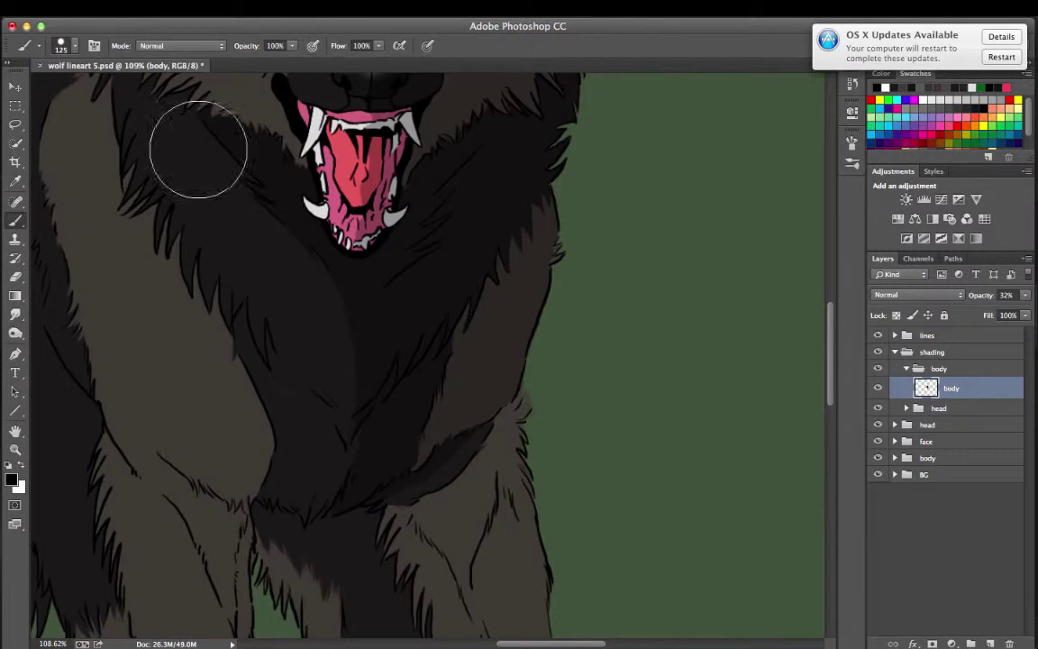
{"action": "scroll", "coordinate": [557, 257], "scroll_direction": "down", "scroll_amount": 3}
{"action": "scroll", "coordinate": [540, 270], "scroll_direction": "down", "scroll_amount": 2}
{"action": "scroll", "coordinate": [585, 267], "scroll_direction": "up", "scroll_amount": 4}
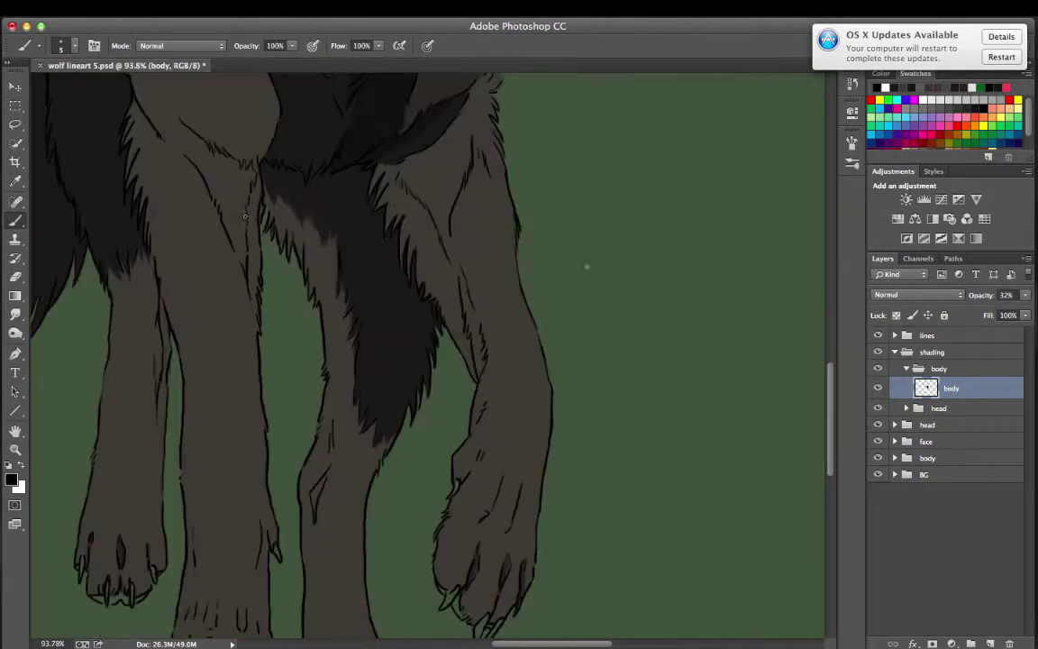
- Paint dark claws and pads on the left paw in the feet group
{"action": "key", "text": "l"}
{"action": "key", "text": "b"}
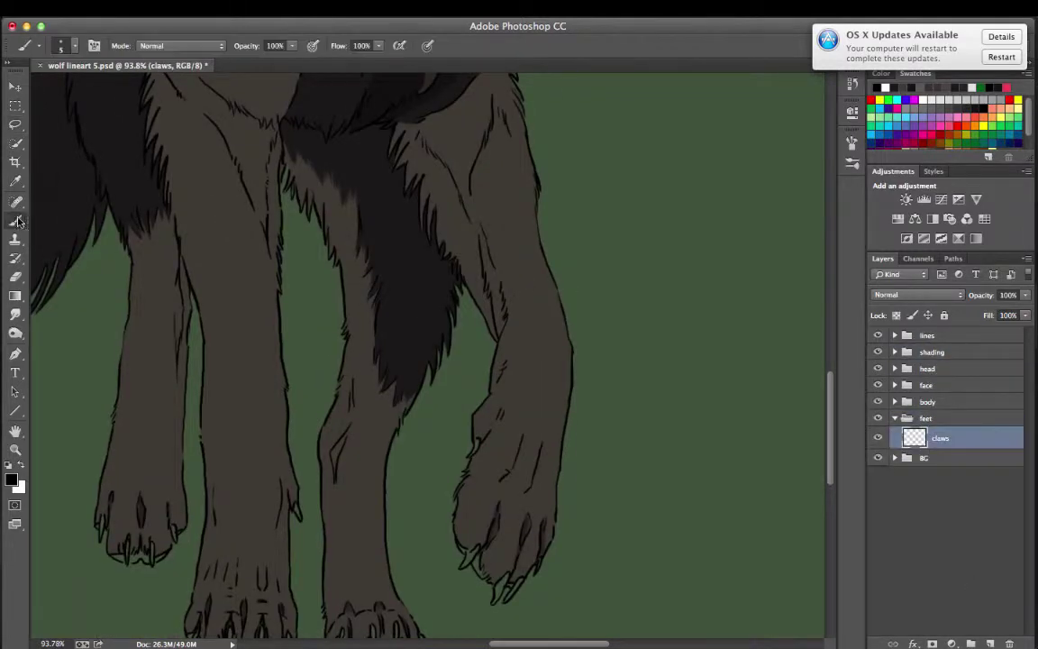
{"action": "scroll", "coordinate": [404, 280], "scroll_direction": "up", "scroll_amount": 3}
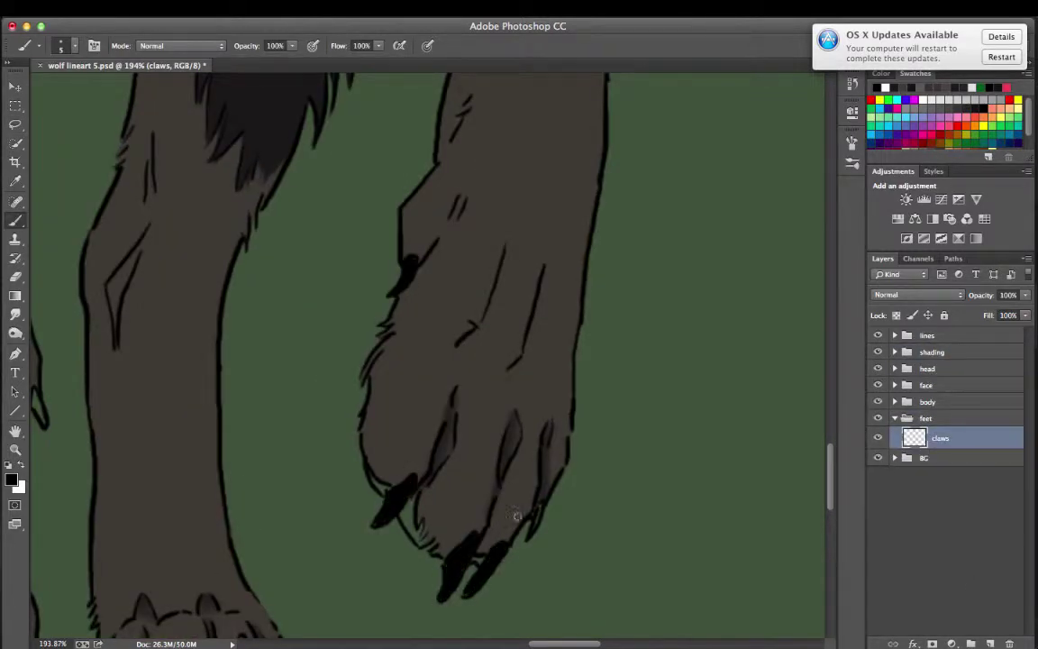
{"action": "scroll", "coordinate": [423, 444], "scroll_direction": "down", "scroll_amount": 5}
{"action": "scroll", "coordinate": [424, 443], "scroll_direction": "left", "scroll_amount": 3}
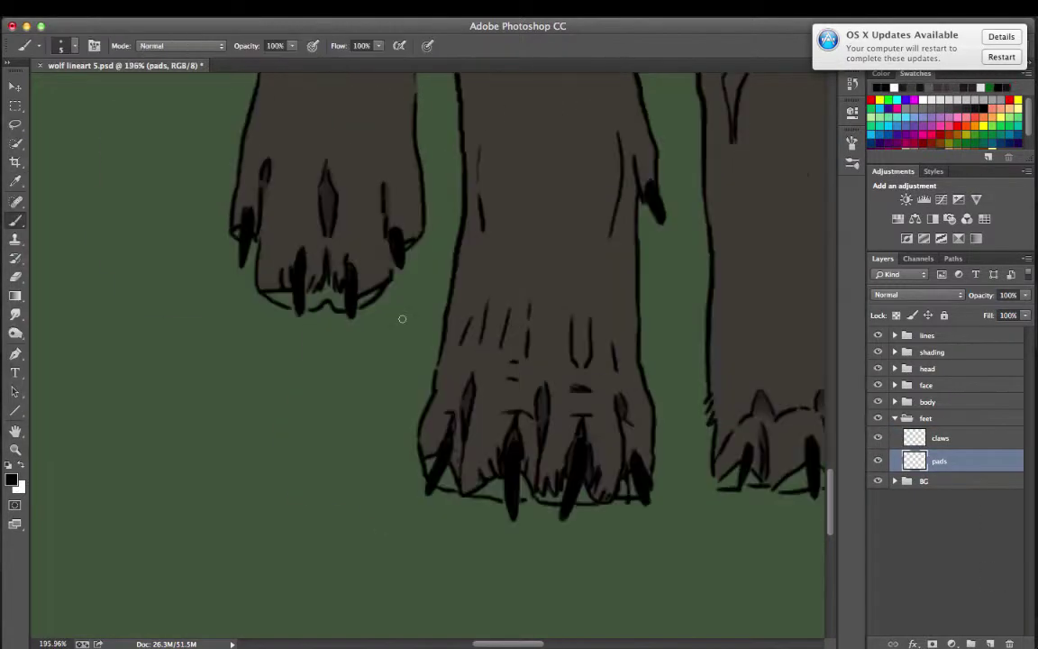
{"action": "mouse_move", "coordinate": [325, 283]}
{"action": "left_mouse_down"}
{"action": "mouse_move", "coordinate": [306, 265]}
{"action": "mouse_move", "coordinate": [293, 284]}
{"action": "left_mouse_up"}
{"action": "scroll", "coordinate": [622, 485], "scroll_direction": "right", "scroll_amount": 8}
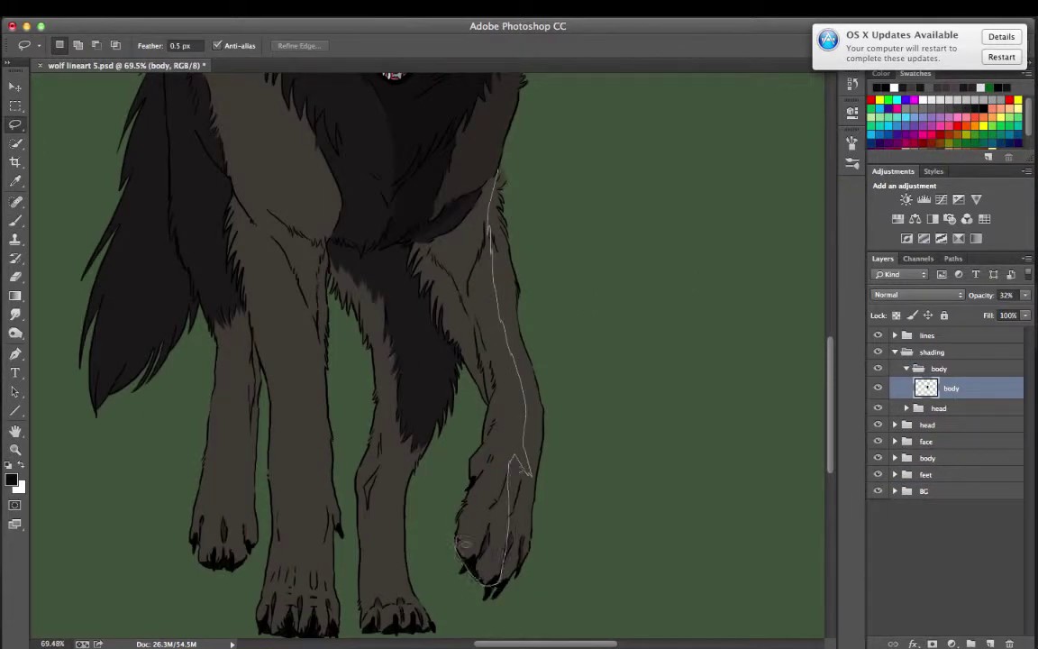
- Brush black shading down the right foreleg and clear the selection
{"action": "key", "text": "b"}
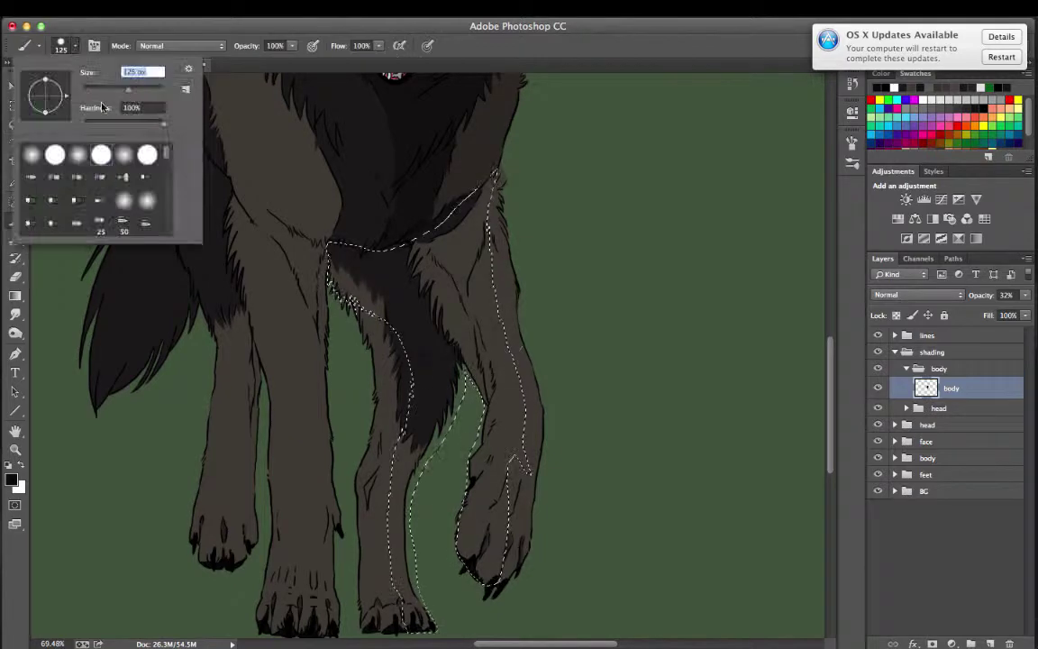
{"action": "left_click_drag", "start_coordinate": [487, 180], "coordinate": [423, 541]}
{"action": "key", "text": "ctrl+d"}
{"action": "left_click_drag", "start_coordinate": [528, 539], "coordinate": [516, 537]}
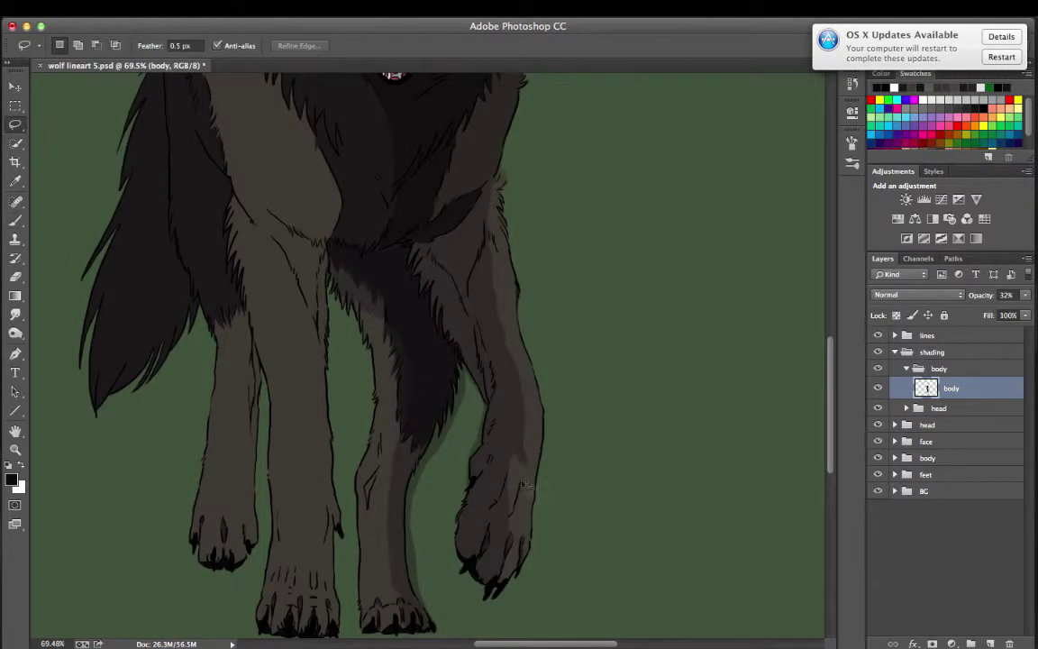
- Lasso another strip of leg fur and shade it black, then deselect
{"action": "left_click_drag", "start_coordinate": [348, 275], "coordinate": [429, 424]}
{"action": "key", "text": "b"}
{"action": "key", "text": "ctrl+d"}
{"action": "key", "text": "e"}
{"action": "scroll", "coordinate": [336, 267], "scroll_direction": "up", "scroll_amount": 5}
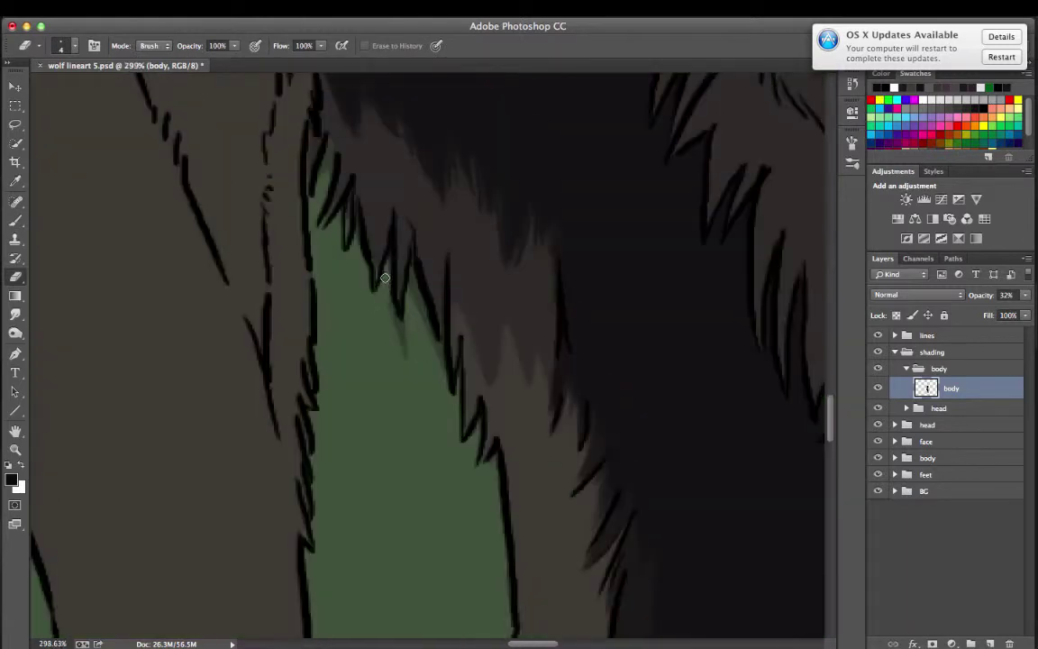
{"action": "scroll", "coordinate": [330, 283], "scroll_direction": "down", "scroll_amount": 10}
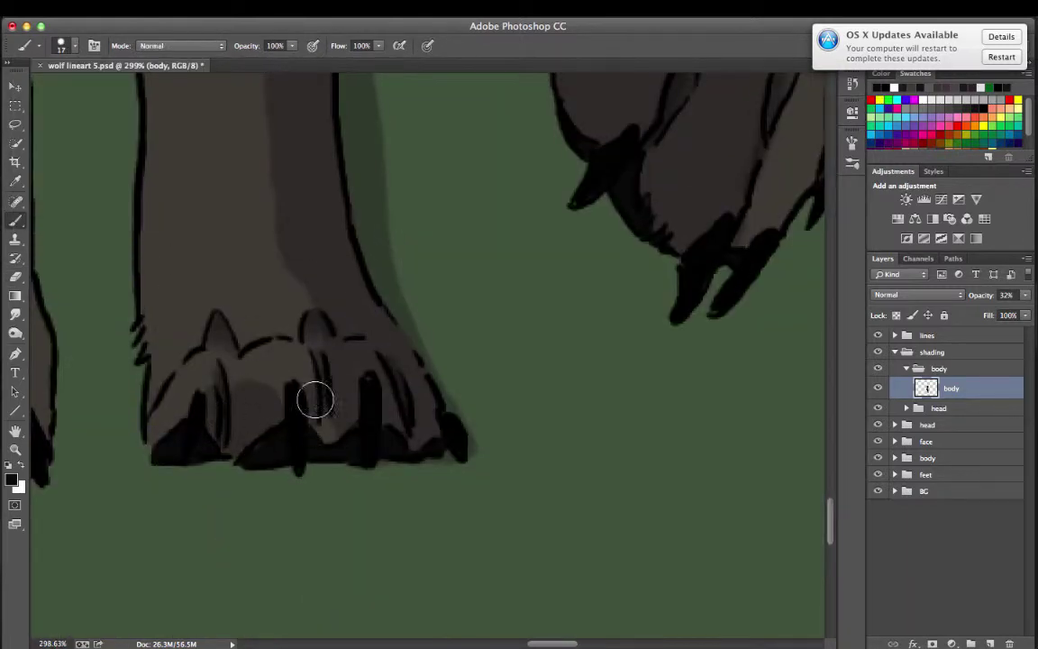
- Erase stray shading along the foreleg's fur edges with an enlarged eraser
{"action": "key", "text": "bracketright"}
{"action": "key", "text": "bracketright"}
{"action": "key", "text": "bracketright"}
{"action": "scroll", "coordinate": [392, 225], "scroll_direction": "up", "scroll_amount": 5}
{"action": "scroll", "coordinate": [423, 190], "scroll_direction": "up", "scroll_amount": 5}
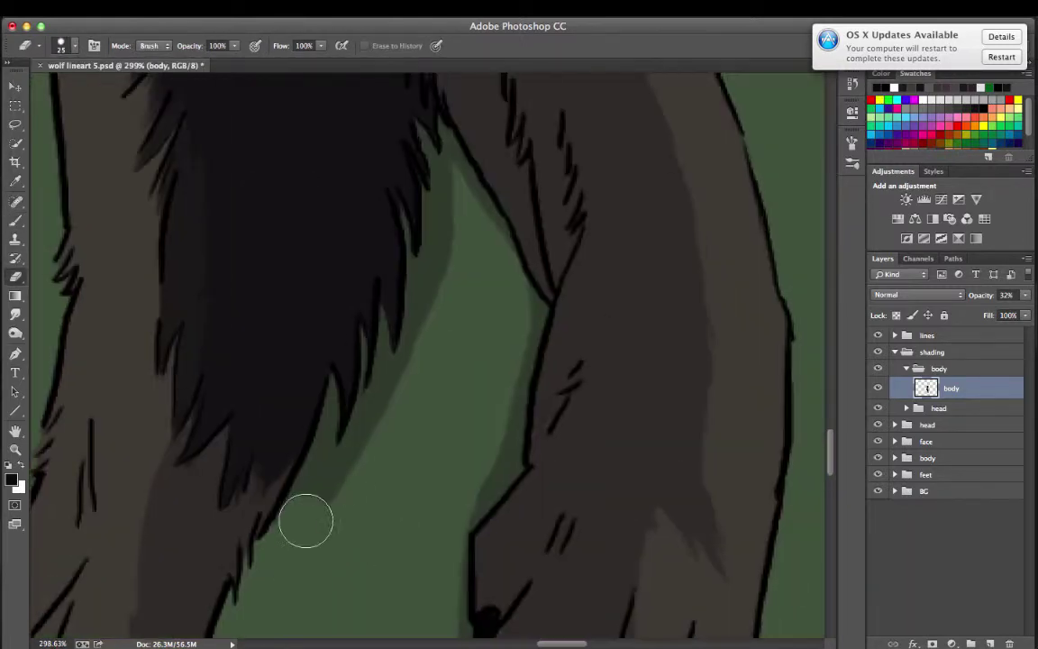
{"action": "mouse_move", "coordinate": [457, 189]}
{"action": "left_mouse_down"}
{"action": "mouse_move", "coordinate": [468, 185]}
{"action": "mouse_move", "coordinate": [417, 262]}
{"action": "mouse_move", "coordinate": [301, 503]}
{"action": "left_mouse_up"}
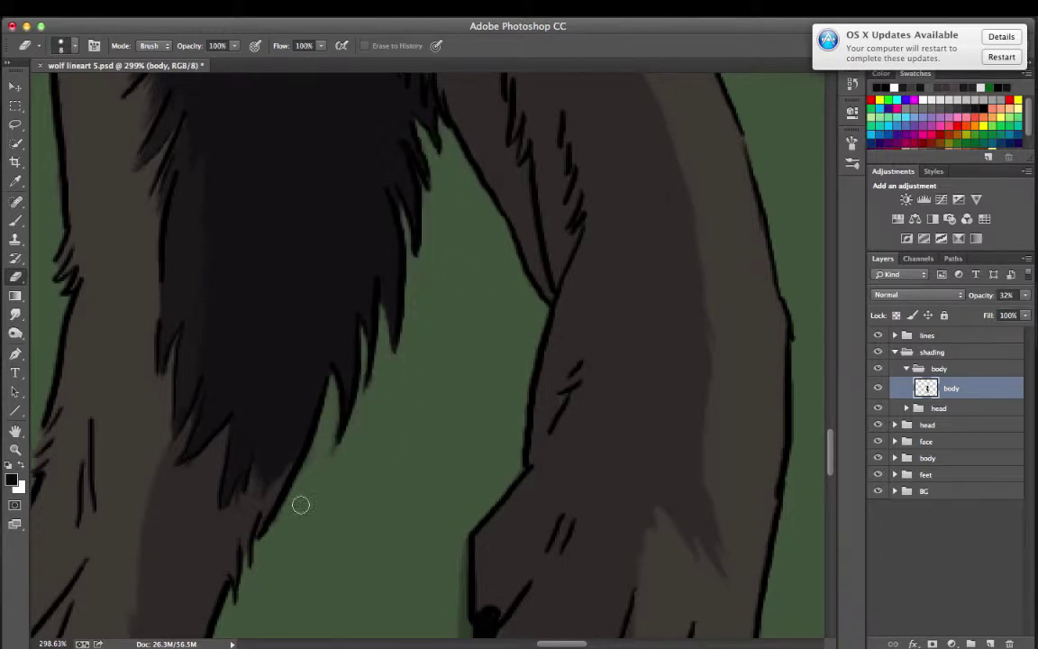
{"action": "key", "text": "bracketleft"}
{"action": "key", "text": "bracketleft"}
{"action": "key", "text": "bracketleft"}
{"action": "scroll", "coordinate": [462, 214], "scroll_direction": "down", "scroll_amount": 5}
{"action": "scroll", "coordinate": [462, 214], "scroll_direction": "down", "scroll_amount": 5}
{"action": "left_click", "coordinate": [17, 220]}
- Zoom out to the whole body and shade a lassoed fur area on the chest
{"action": "key", "text": "ctrl+0"}
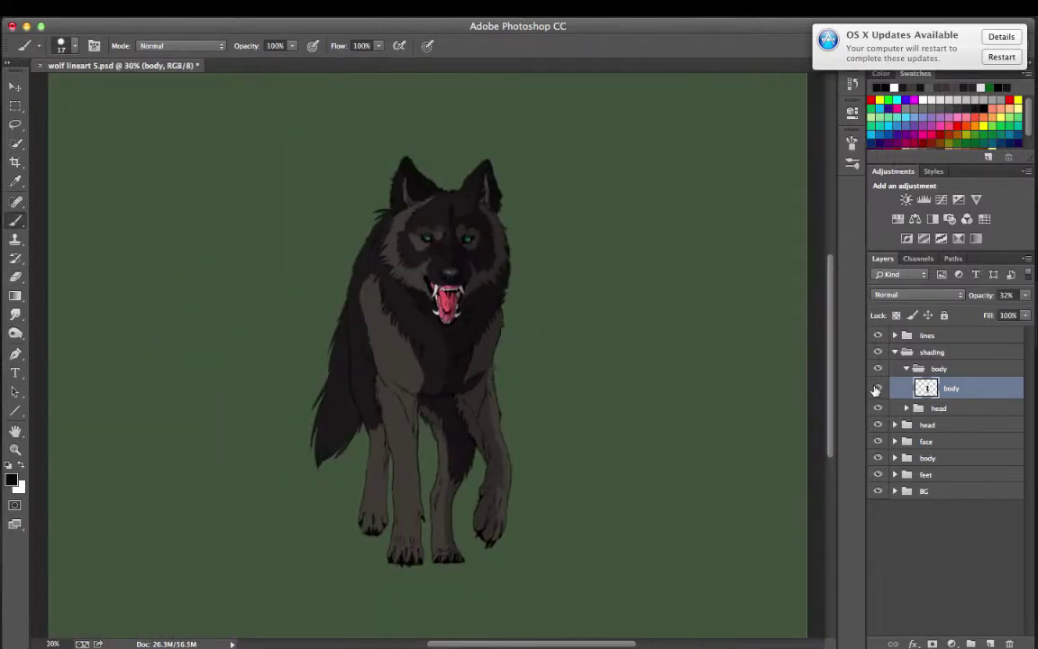
{"action": "key", "text": "ctrl+plus"}
{"action": "key", "text": "l"}
{"action": "left_click_drag", "start_coordinate": [402, 165], "coordinate": [458, 190]}
{"action": "key", "text": "b"}
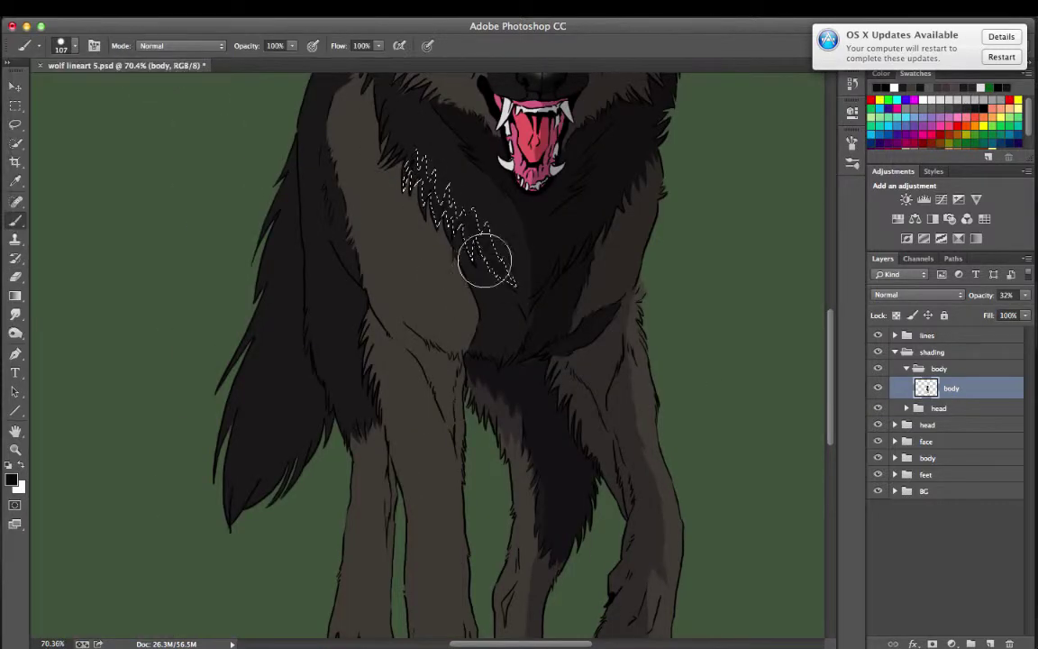
{"action": "key", "text": "bracketleft"}
{"action": "key", "text": "bracketleft"}
{"action": "key", "text": "bracketleft"}
{"action": "key", "text": "e"}
{"action": "scroll", "coordinate": [505, 225], "scroll_direction": "down", "scroll_amount": 3}
- Lasso the left foreleg and paint darker shading down it
{"action": "key", "text": "l"}
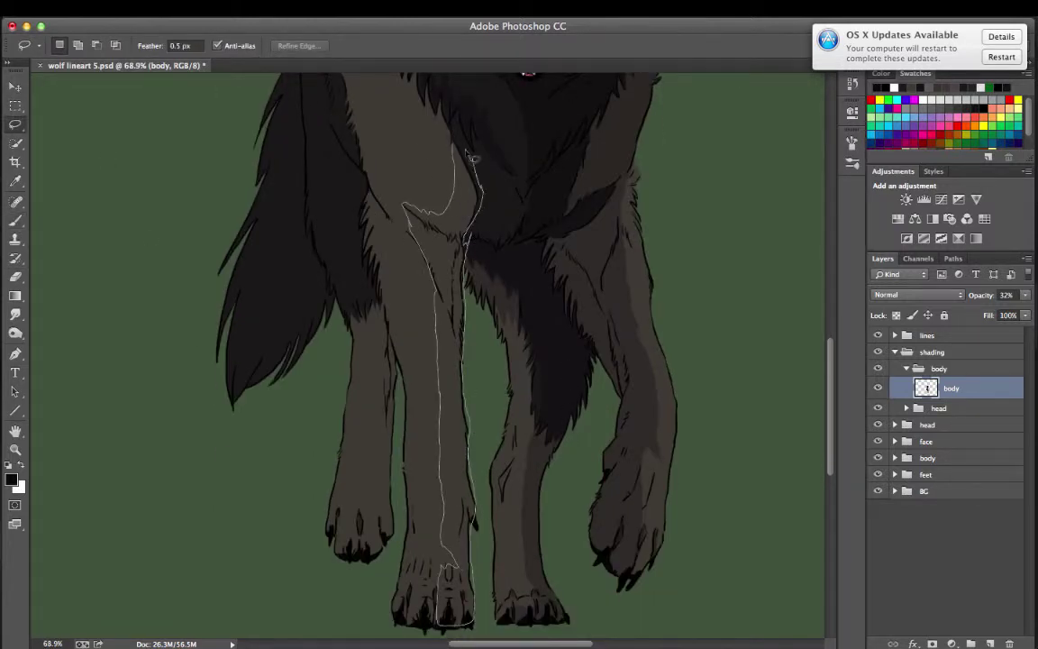
{"action": "left_click_drag", "start_coordinate": [470, 157], "coordinate": [470, 162]}
{"action": "key", "text": "b"}
{"action": "left_click_drag", "start_coordinate": [471, 313], "coordinate": [432, 541]}
{"action": "key", "text": "ctrl+d"}
{"action": "key", "text": "e"}
{"action": "scroll", "coordinate": [529, 368], "scroll_direction": "down", "scroll_amount": 3}
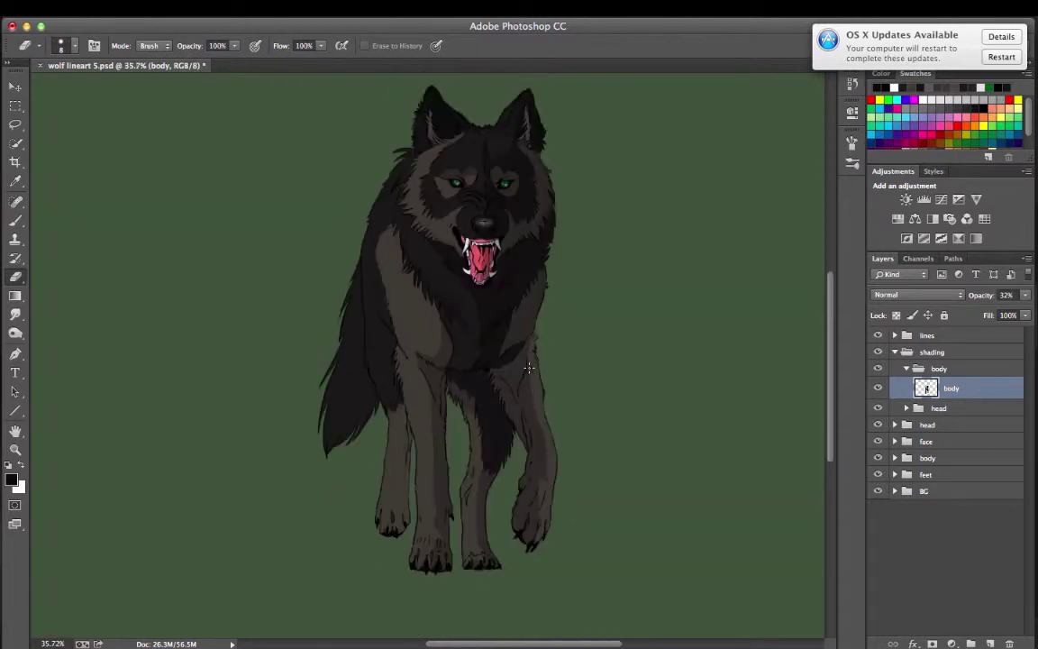
{"action": "scroll", "coordinate": [482, 261], "scroll_direction": "up", "scroll_amount": 2}
- Lasso the lower left foreleg again and brush black shading down to the paw
{"action": "key", "text": "l"}
{"action": "key", "text": "b"}
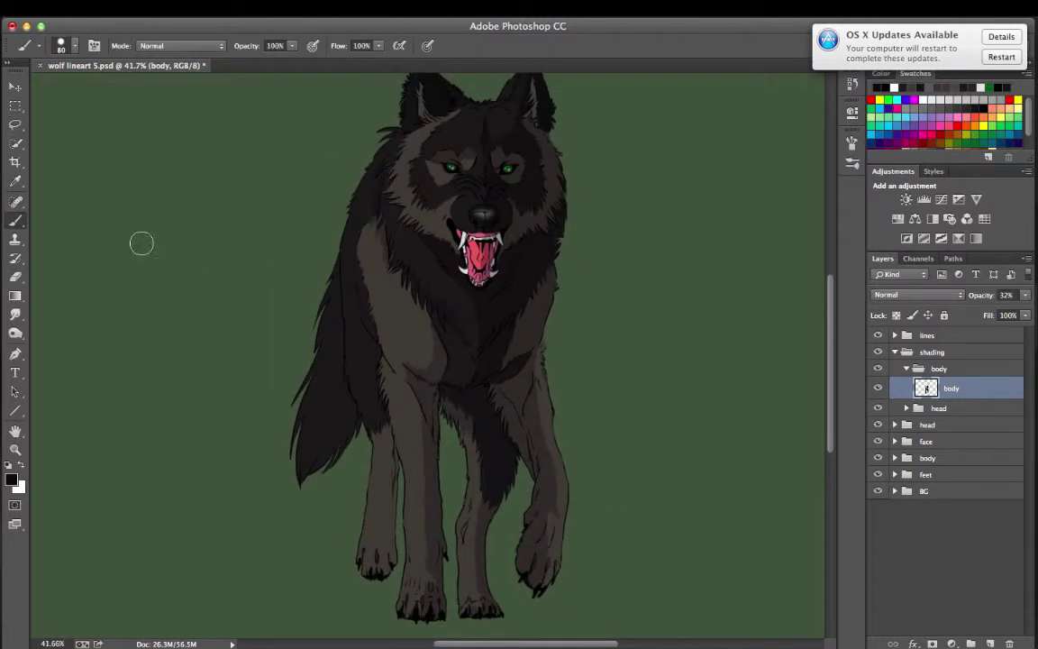
{"action": "key", "text": "l"}
{"action": "key", "text": "b"}
{"action": "key", "text": "l"}
{"action": "left_click_drag", "start_coordinate": [362, 320], "coordinate": [378, 548]}
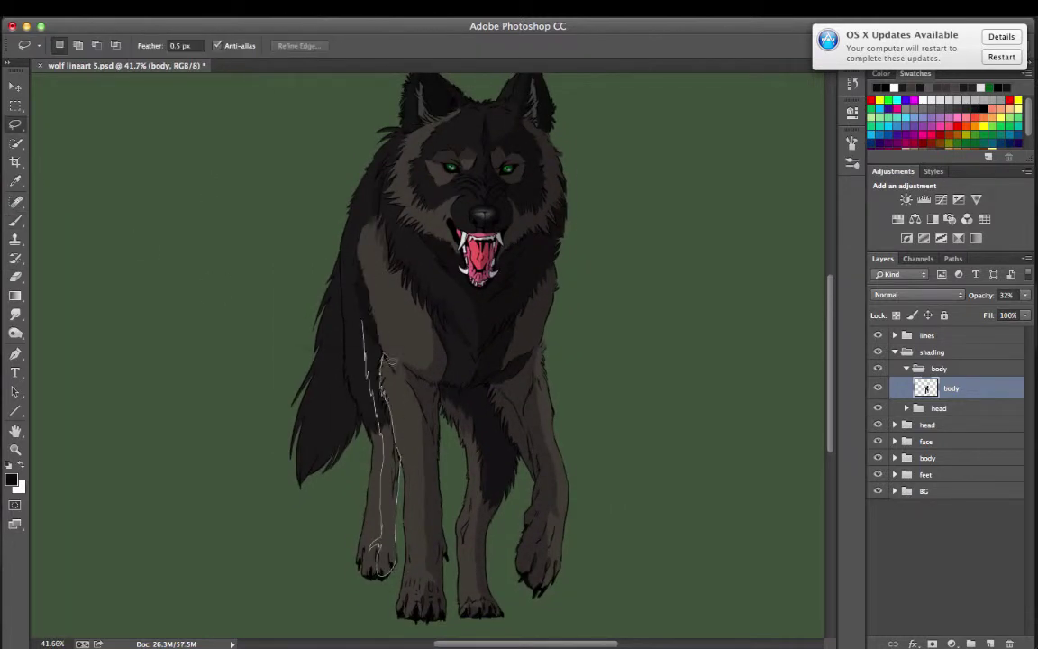
{"action": "key", "text": "b"}
{"action": "left_click_drag", "start_coordinate": [383, 369], "coordinate": [378, 541]}
{"action": "key", "text": "ctrl+d"}
{"action": "left_click", "coordinate": [16, 126]}
{"action": "key", "text": "b"}
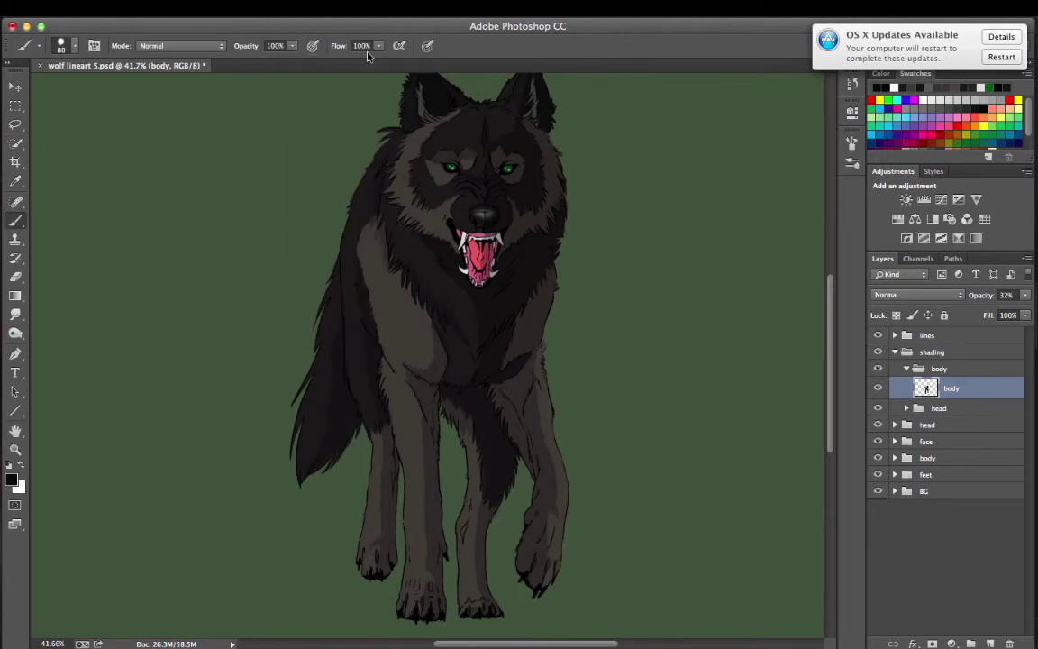